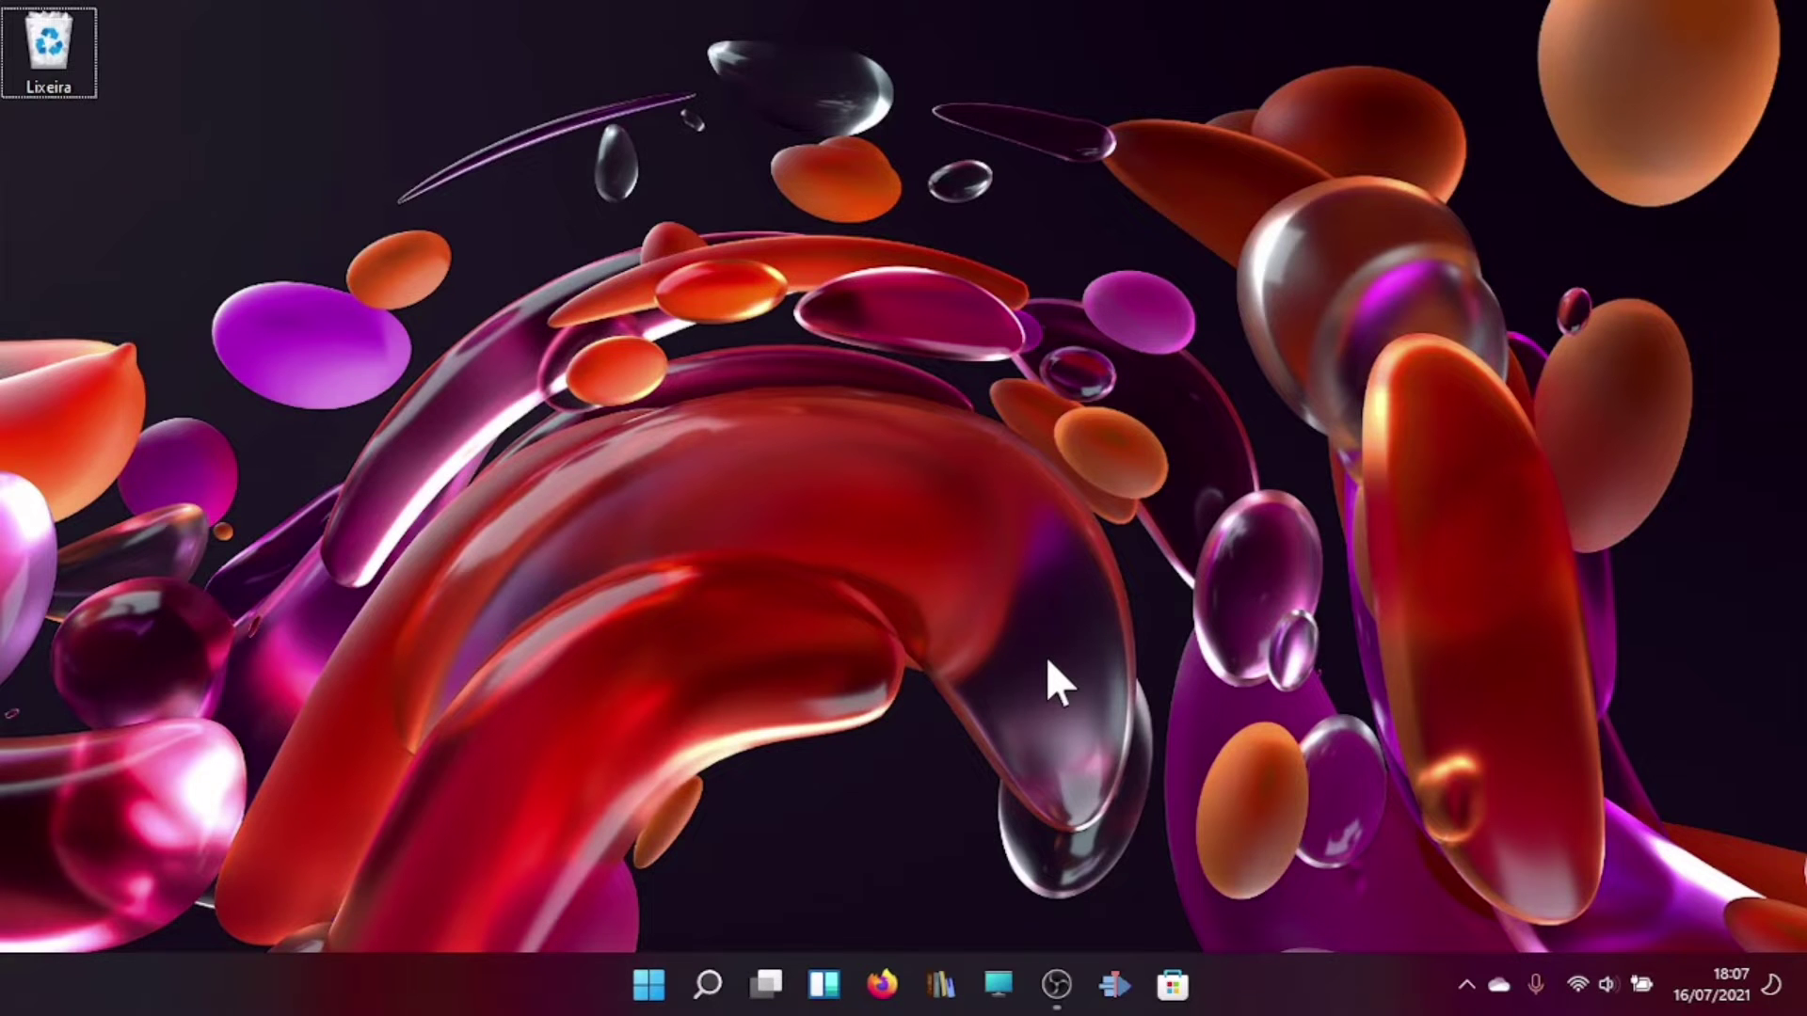
Examine the Start menu's full list of installed apps down to Facilidade de Acesso, and close the menu
{"action": "key", "text": "super"}
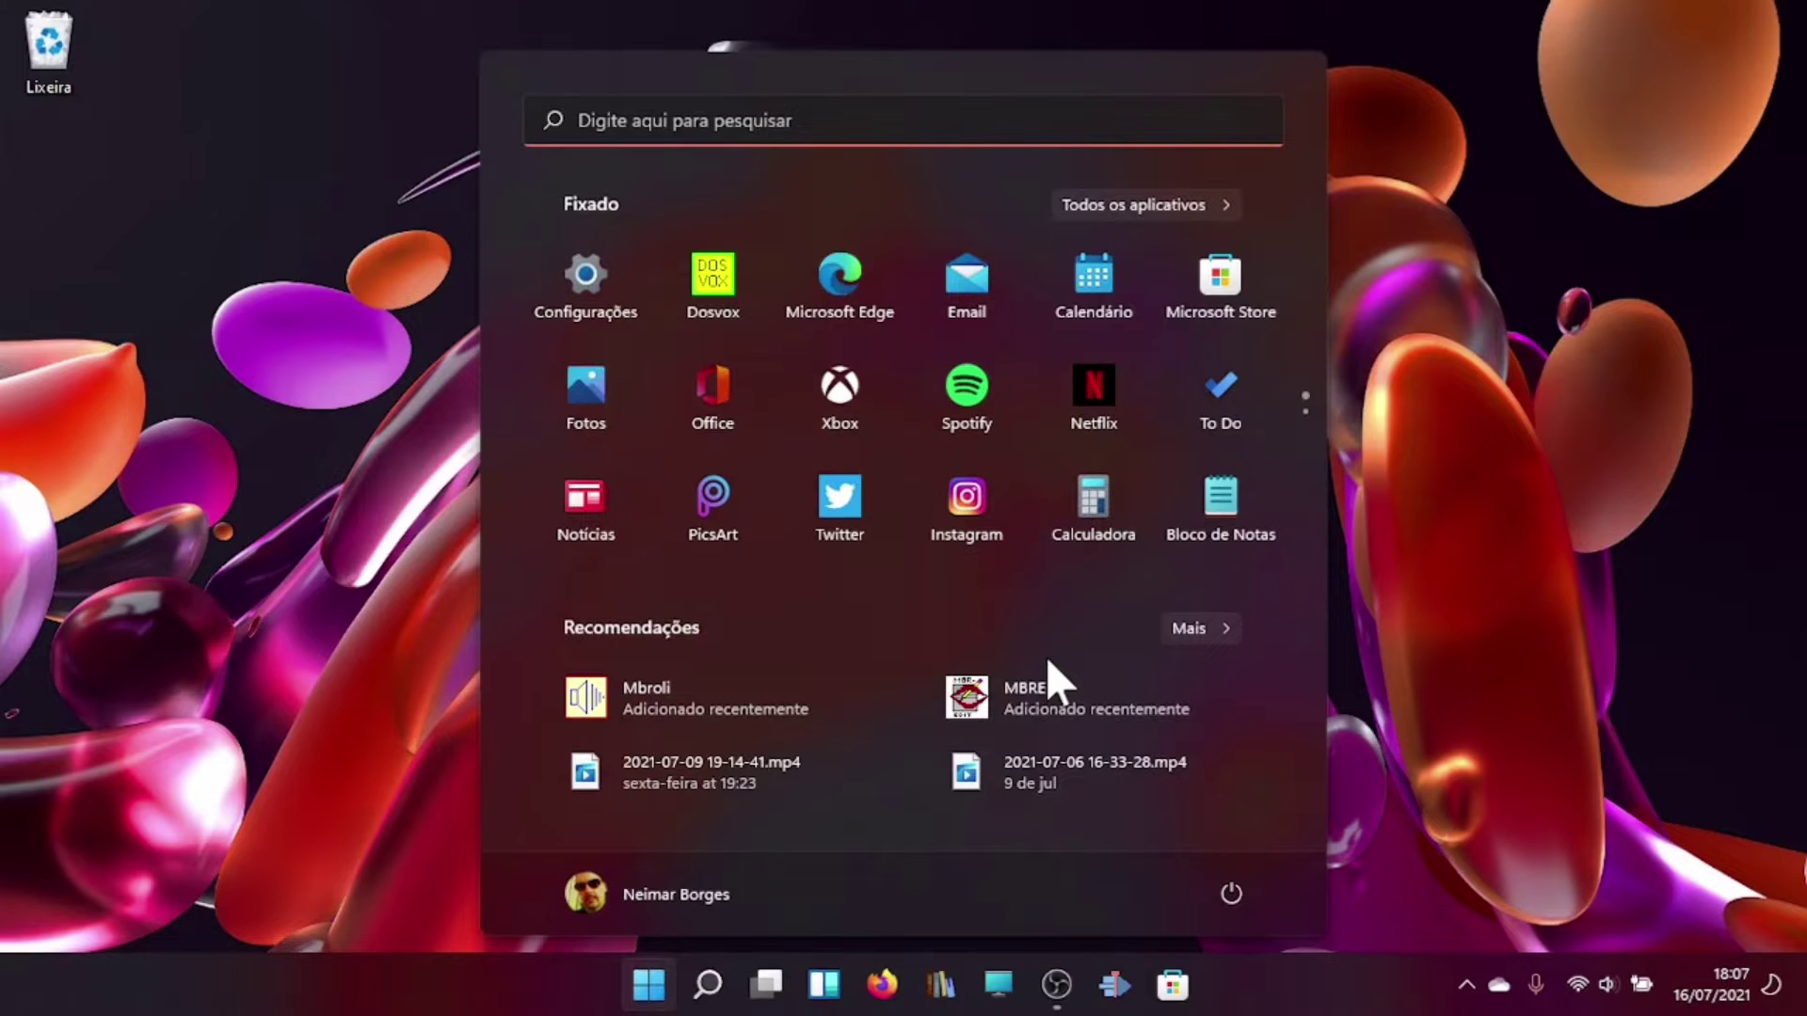
{"action": "key", "text": "Tab"}
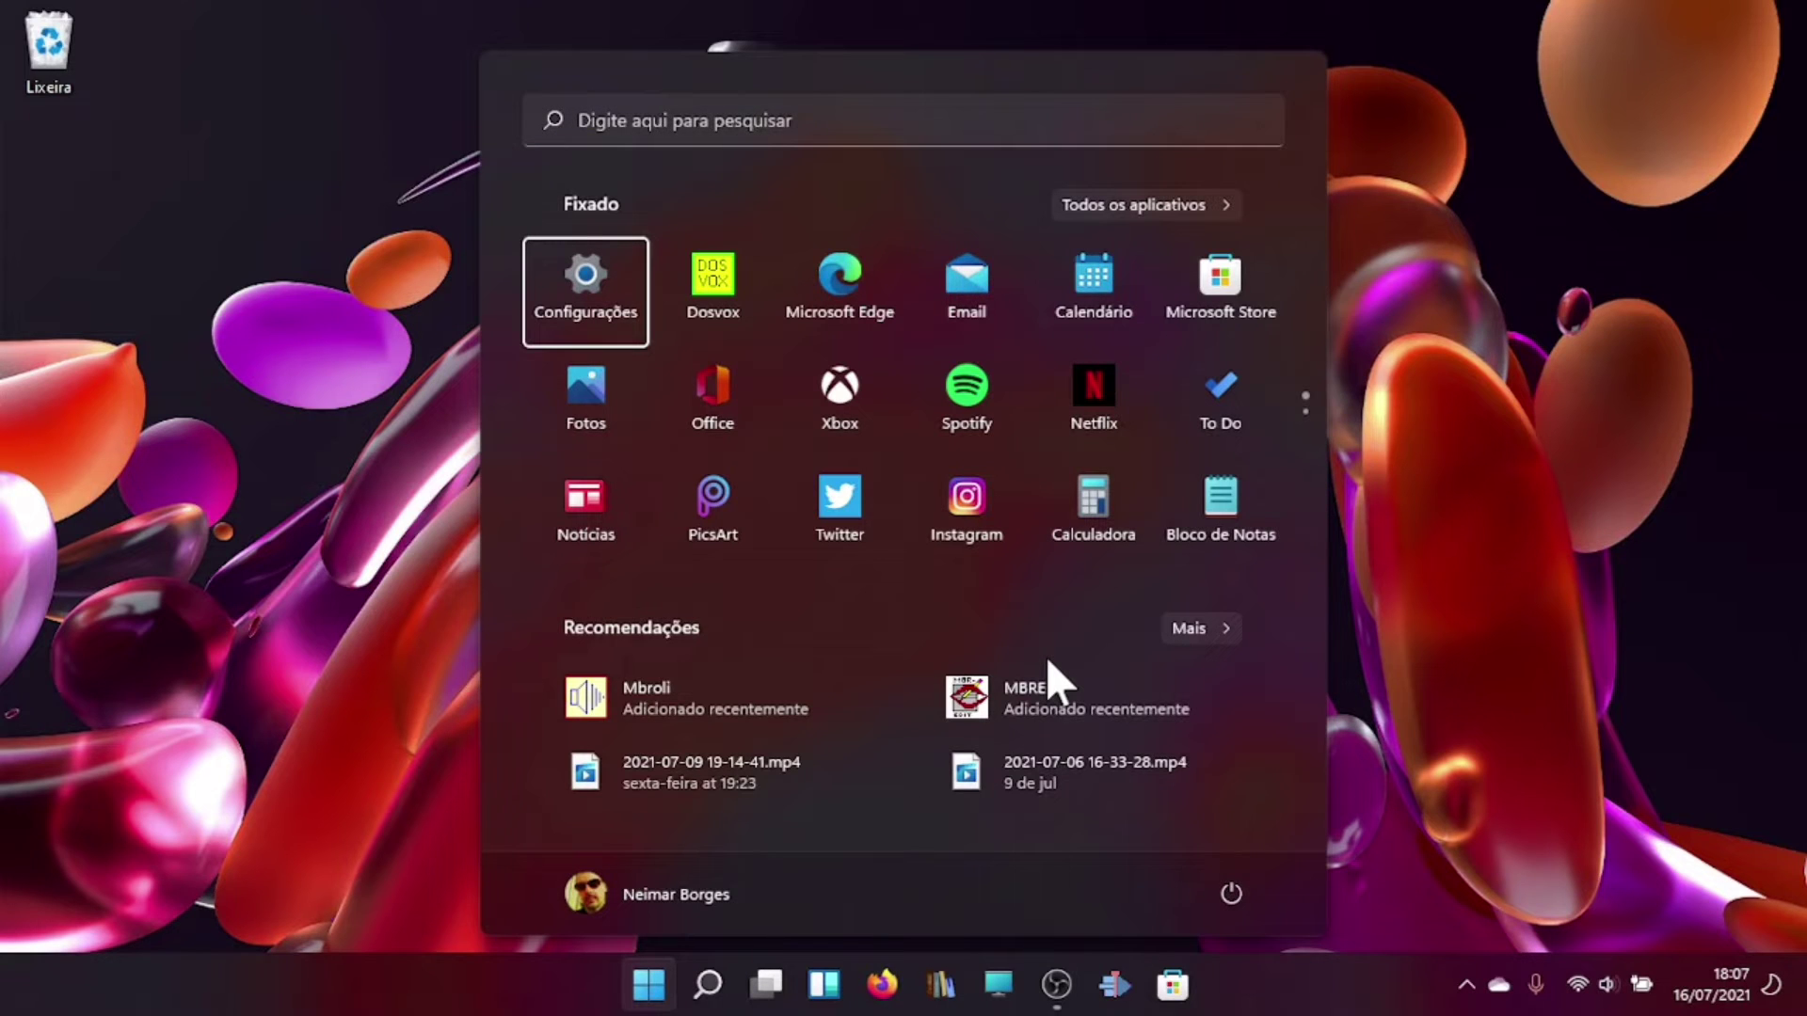
{"action": "key", "text": "Right"}
{"action": "key", "text": "Right"}
{"action": "key", "text": "Right"}
{"action": "key", "text": "Right"}
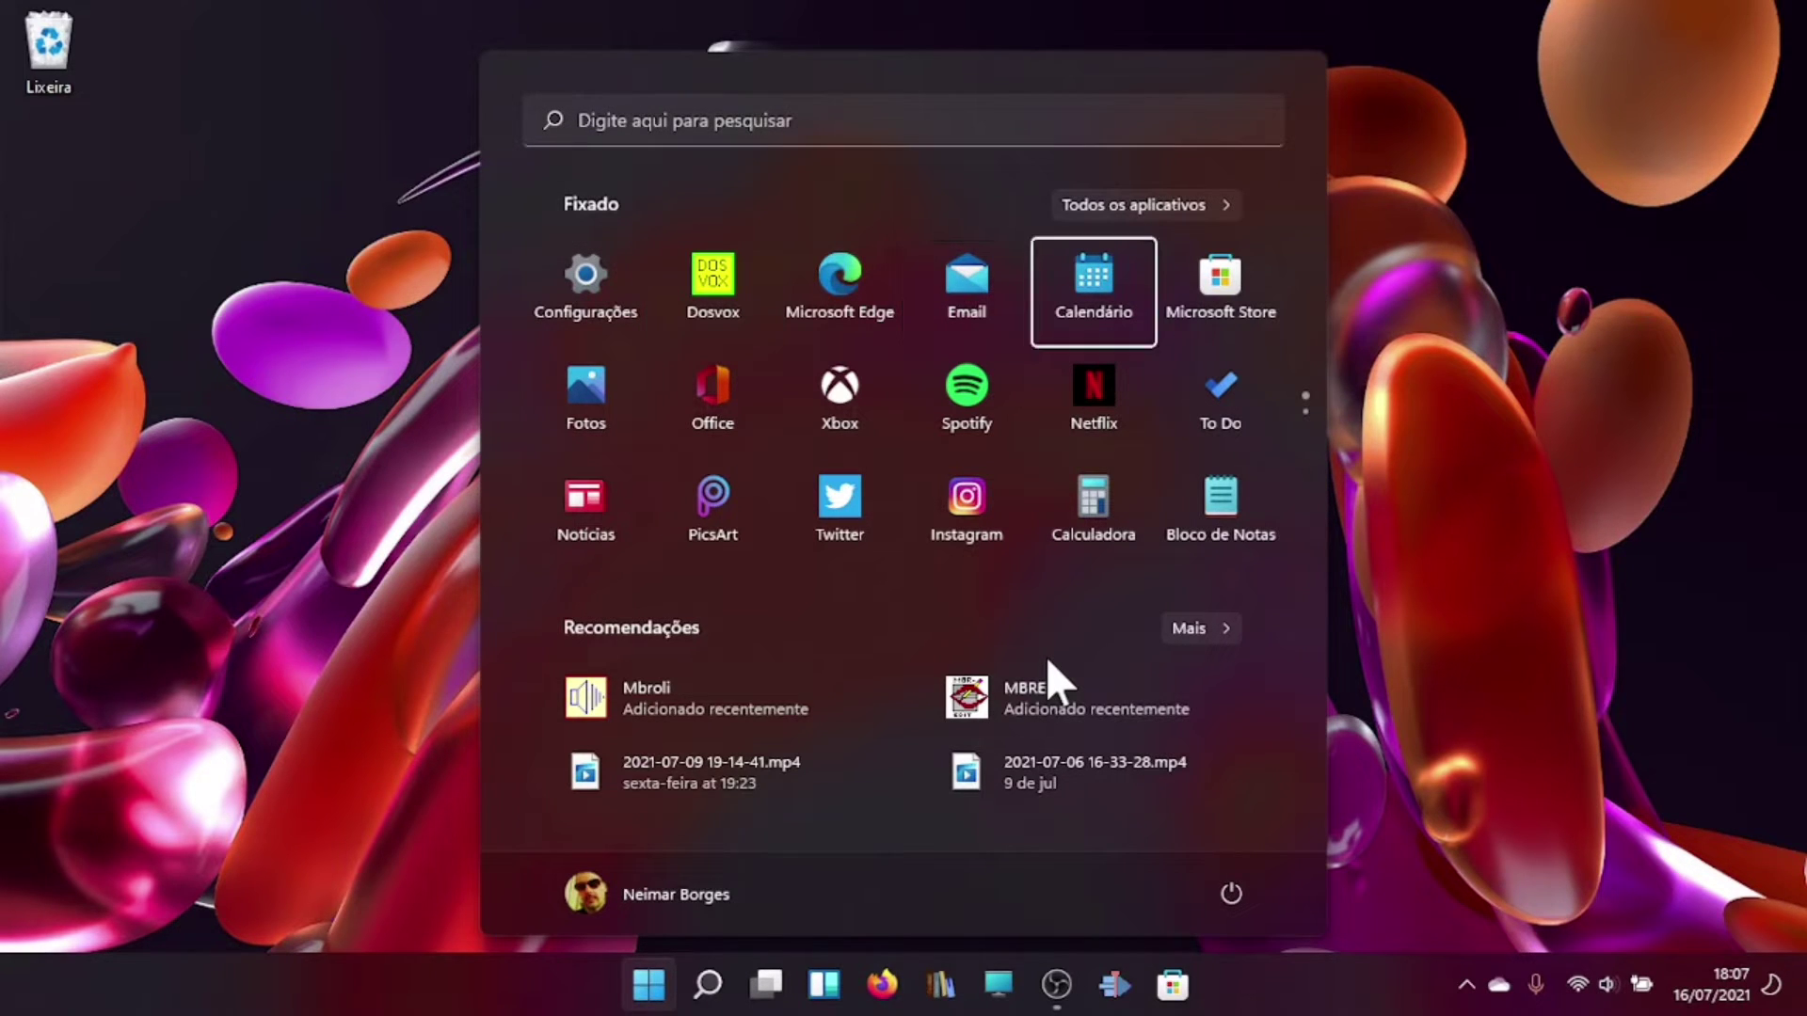
{"action": "key", "text": "Up"}
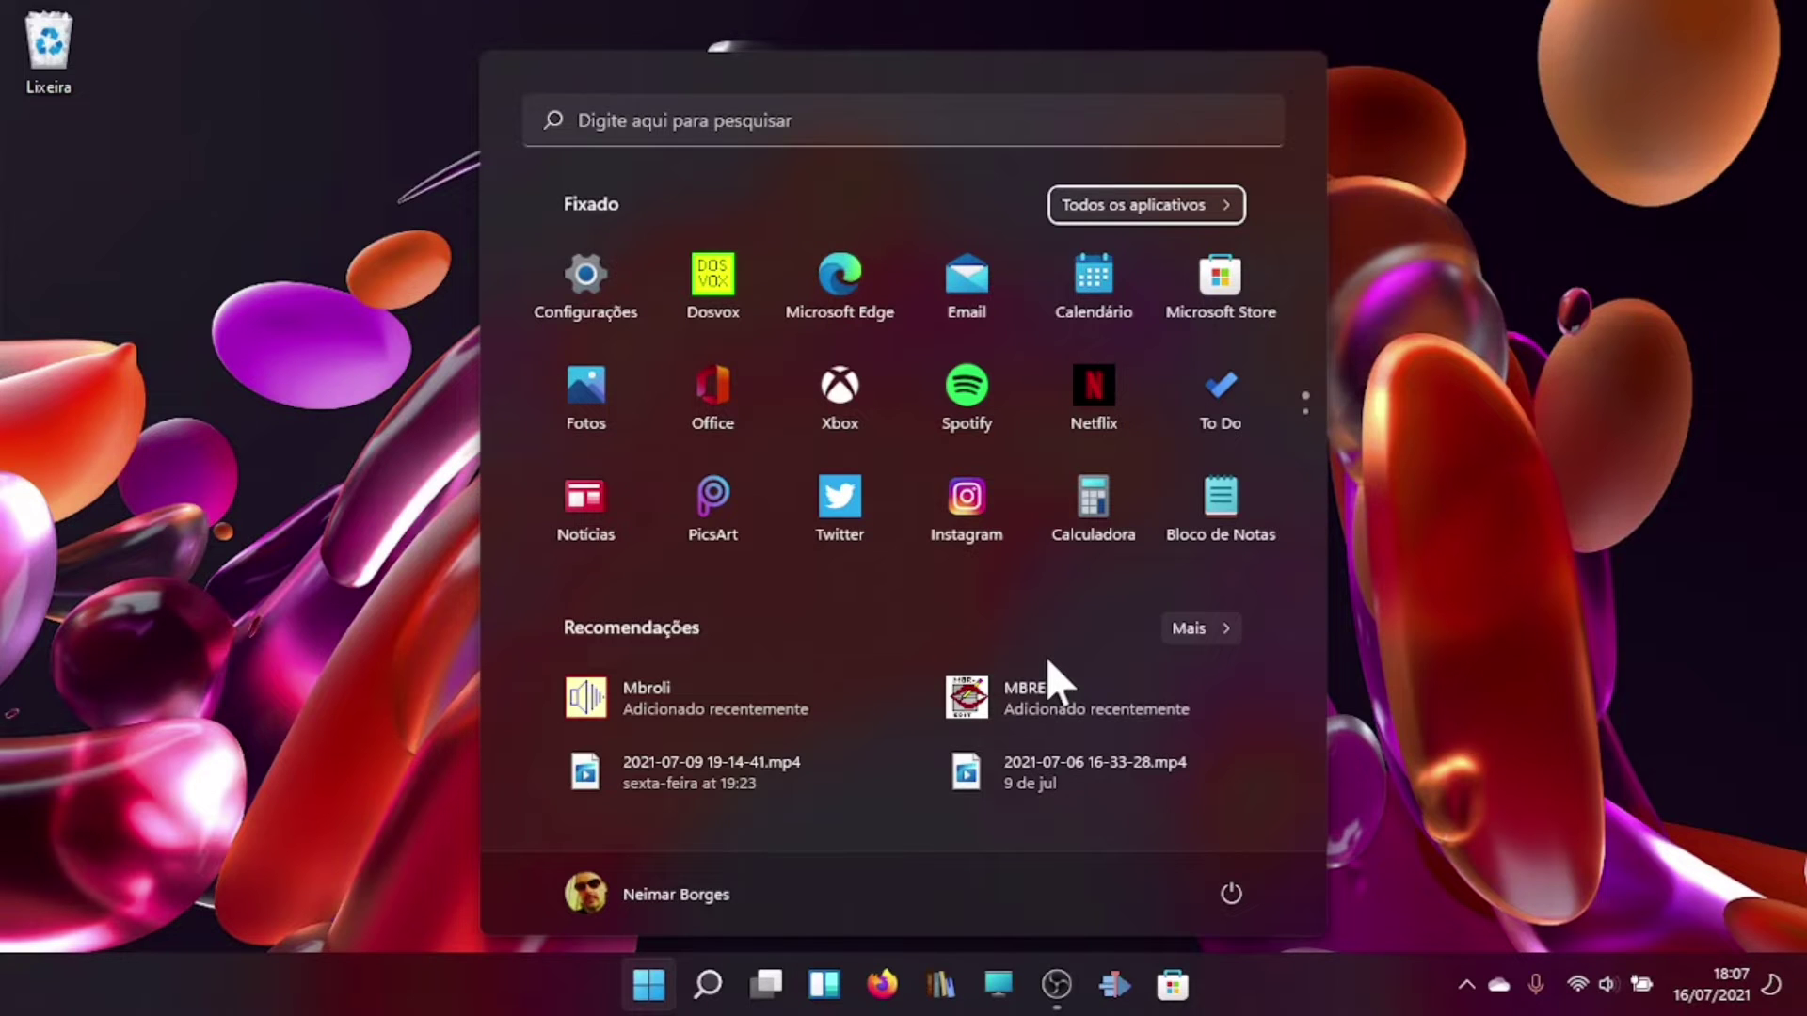
{"action": "key", "text": "Return"}
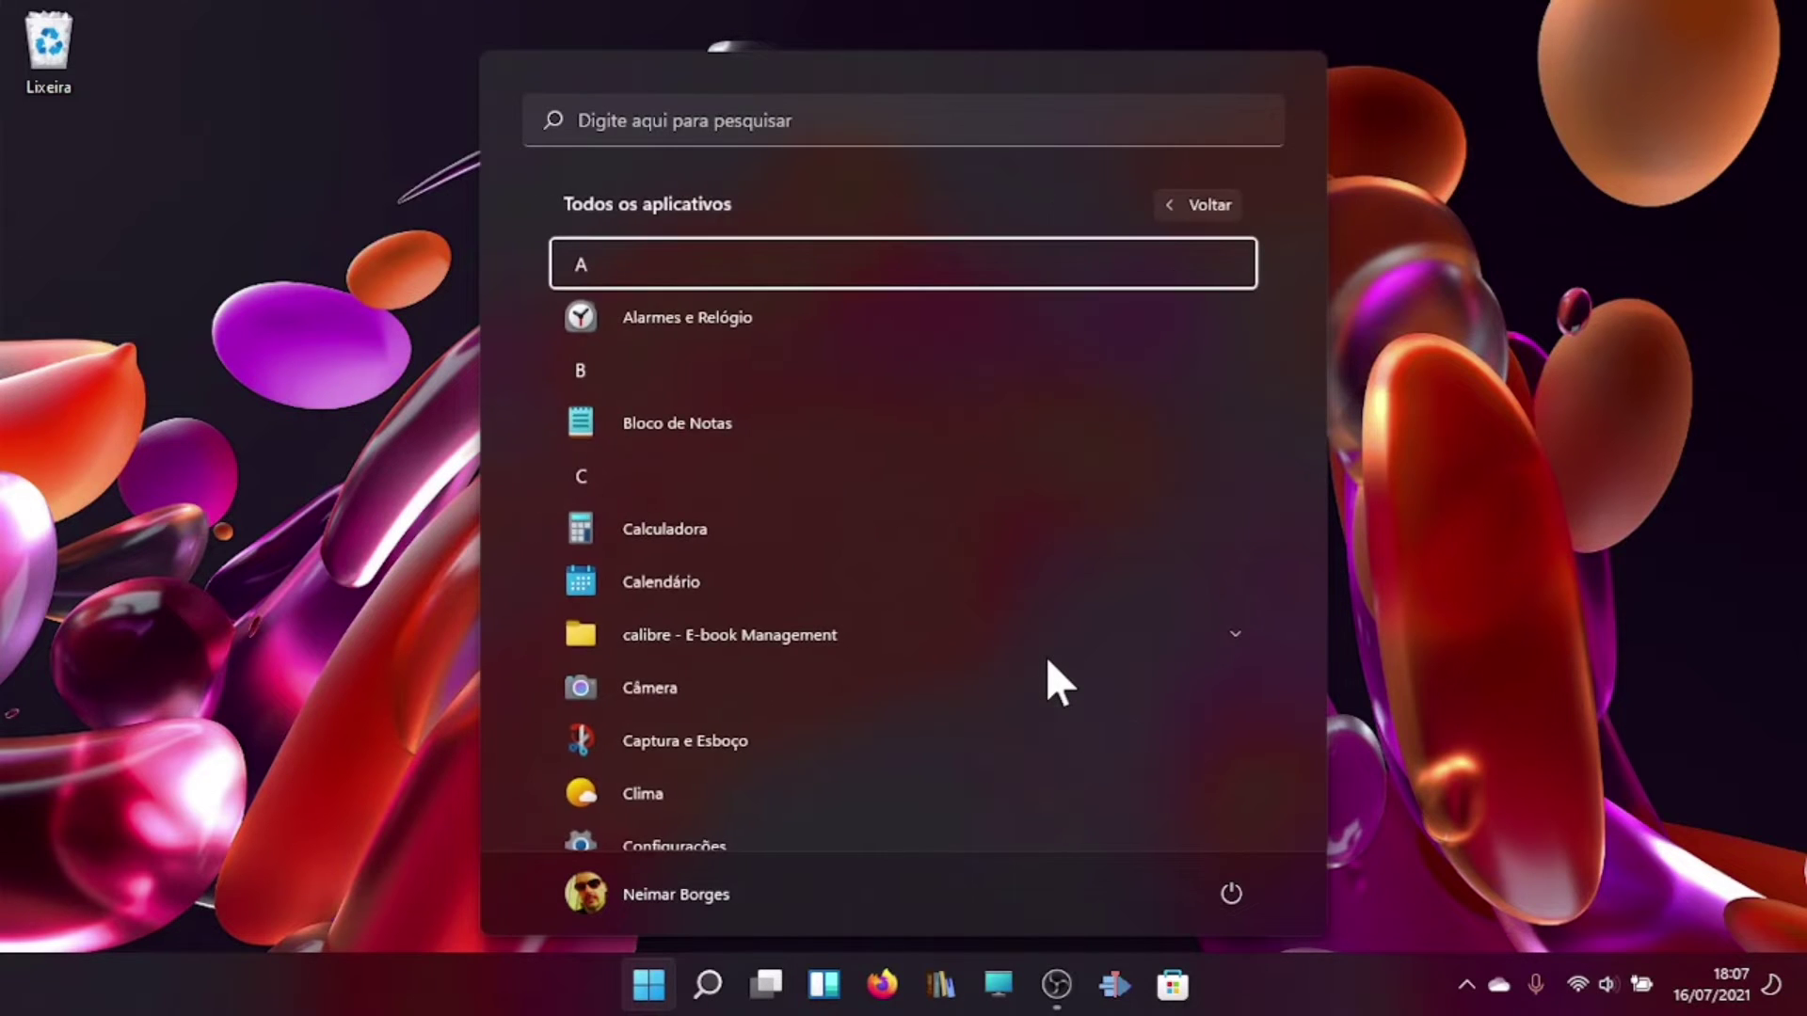
{"action": "key", "text": "Down"}
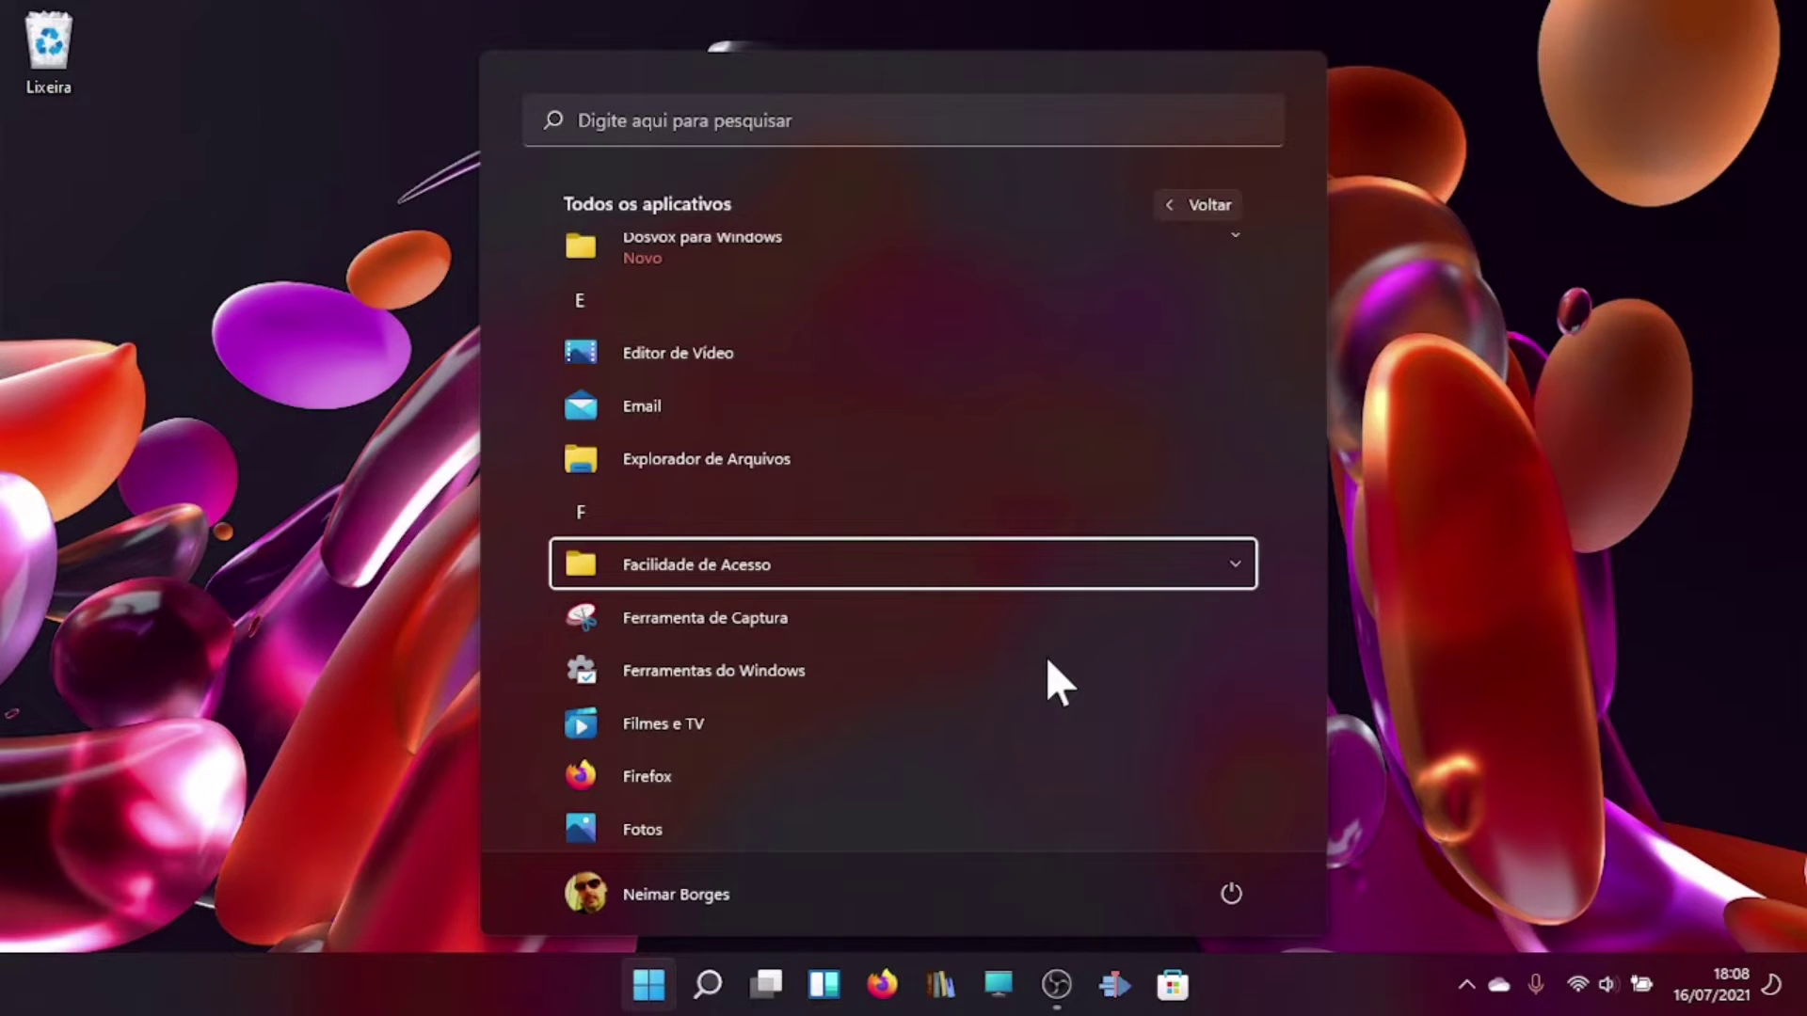
{"action": "key", "text": "Escape"}
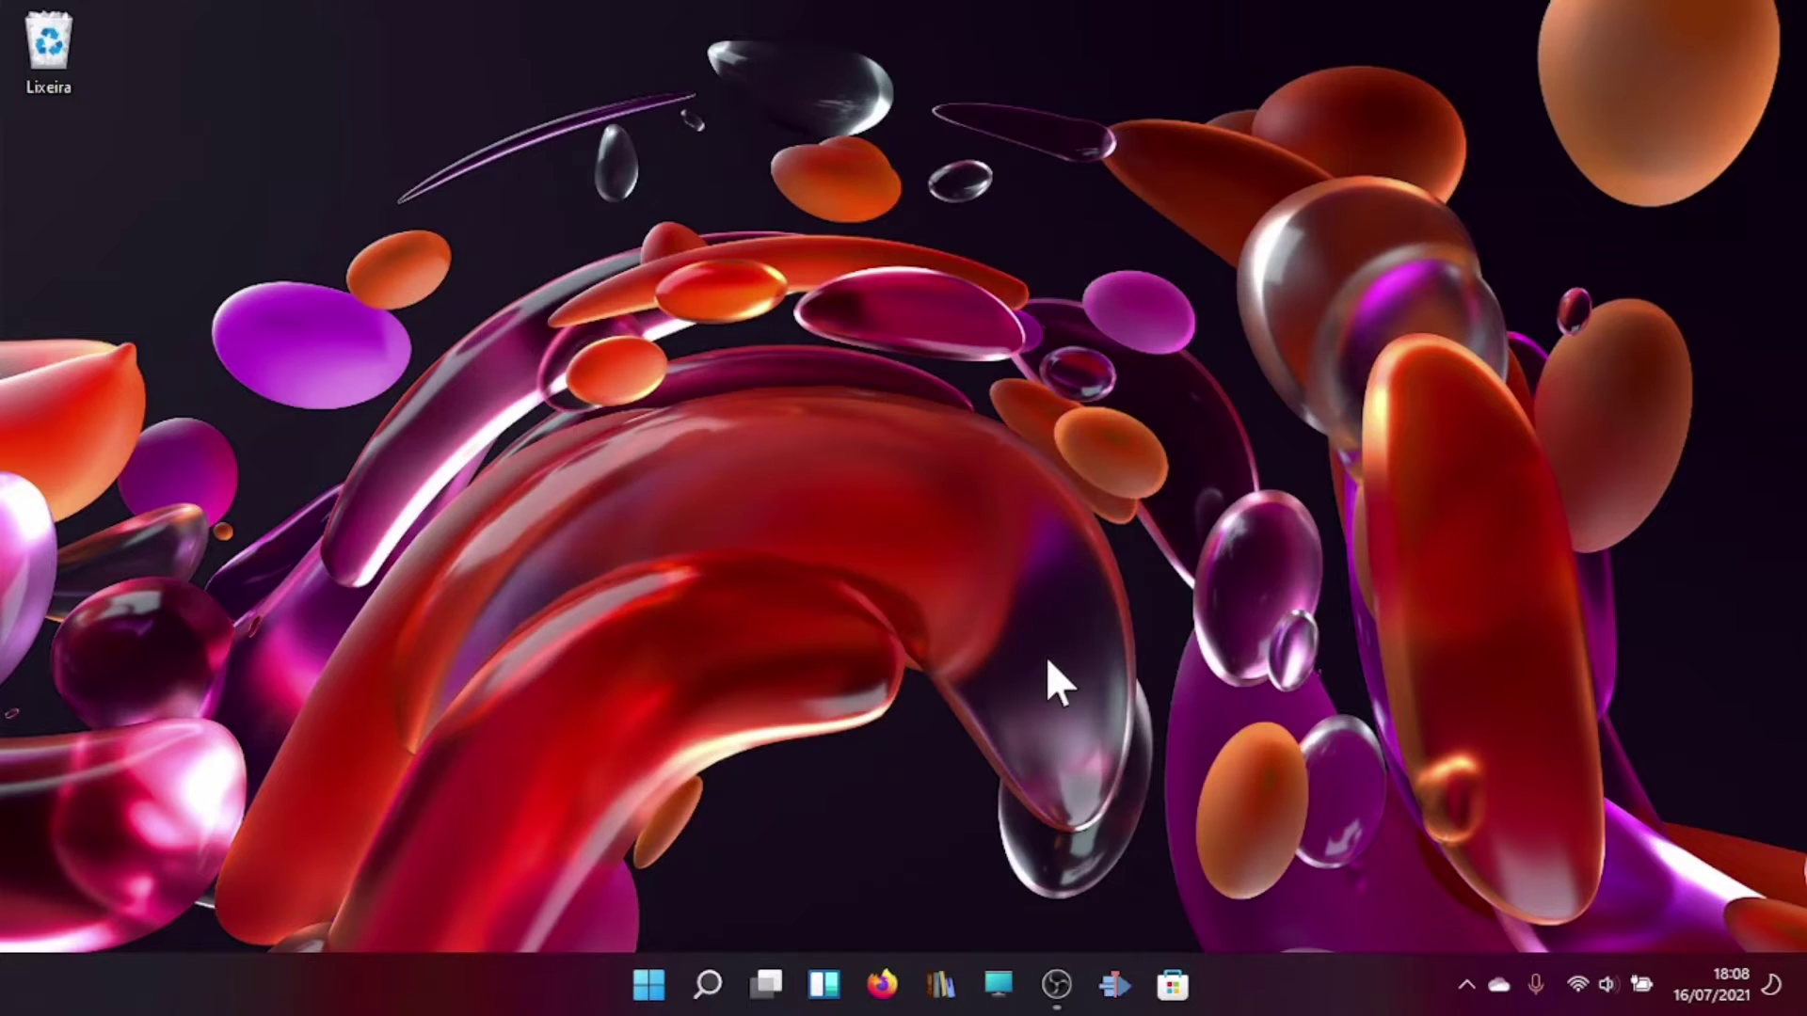
Open Configurações from the pinned apps in the Start menu
{"action": "key", "text": "super"}
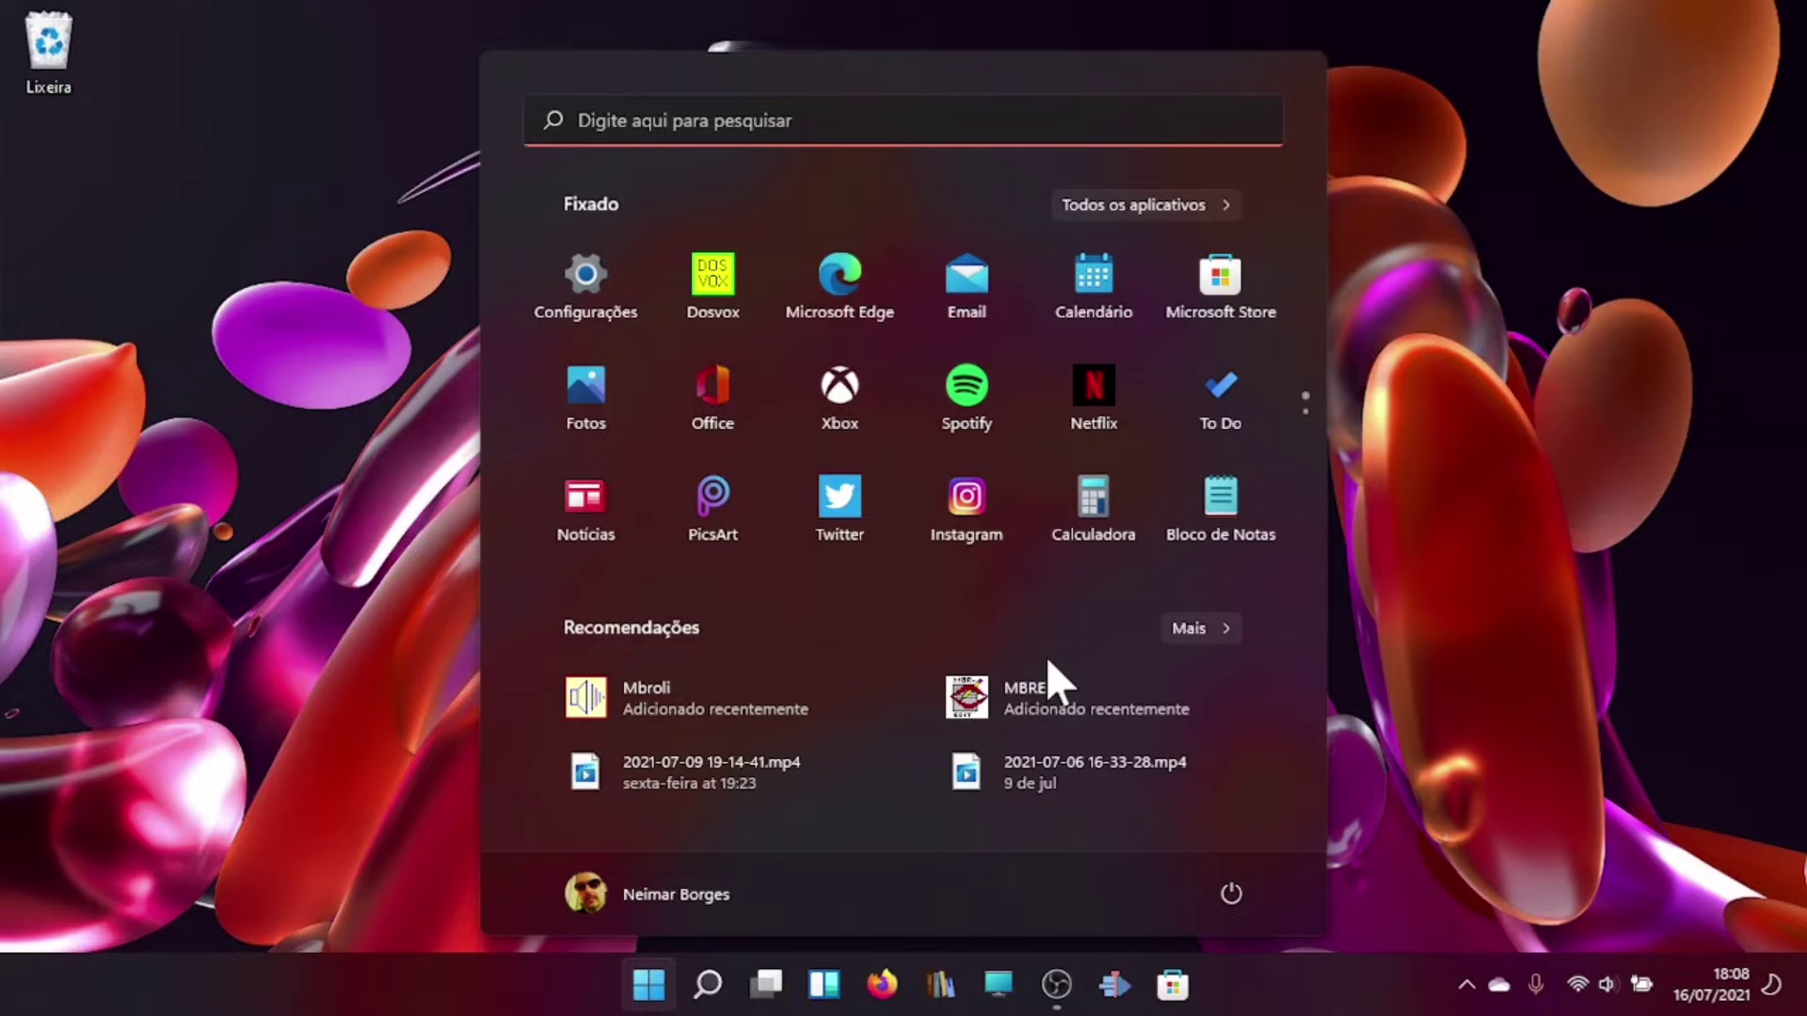
{"action": "key", "text": "Tab"}
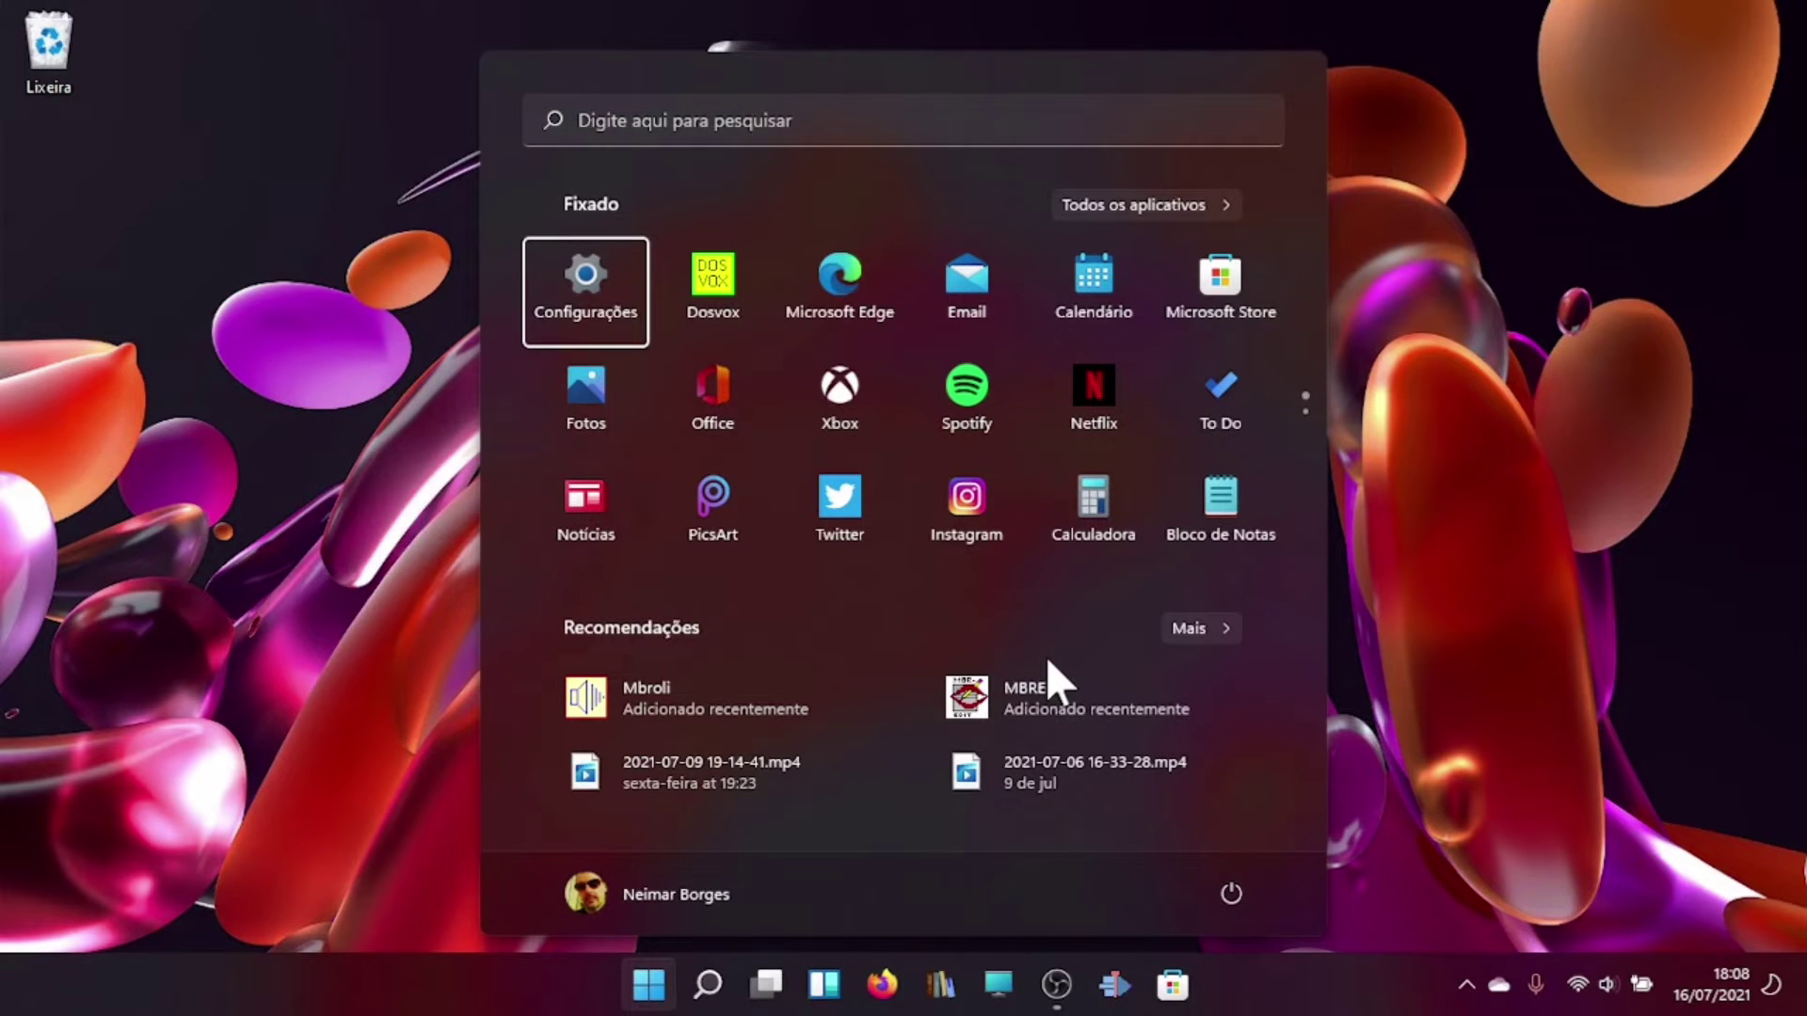
{"action": "key", "text": "Return"}
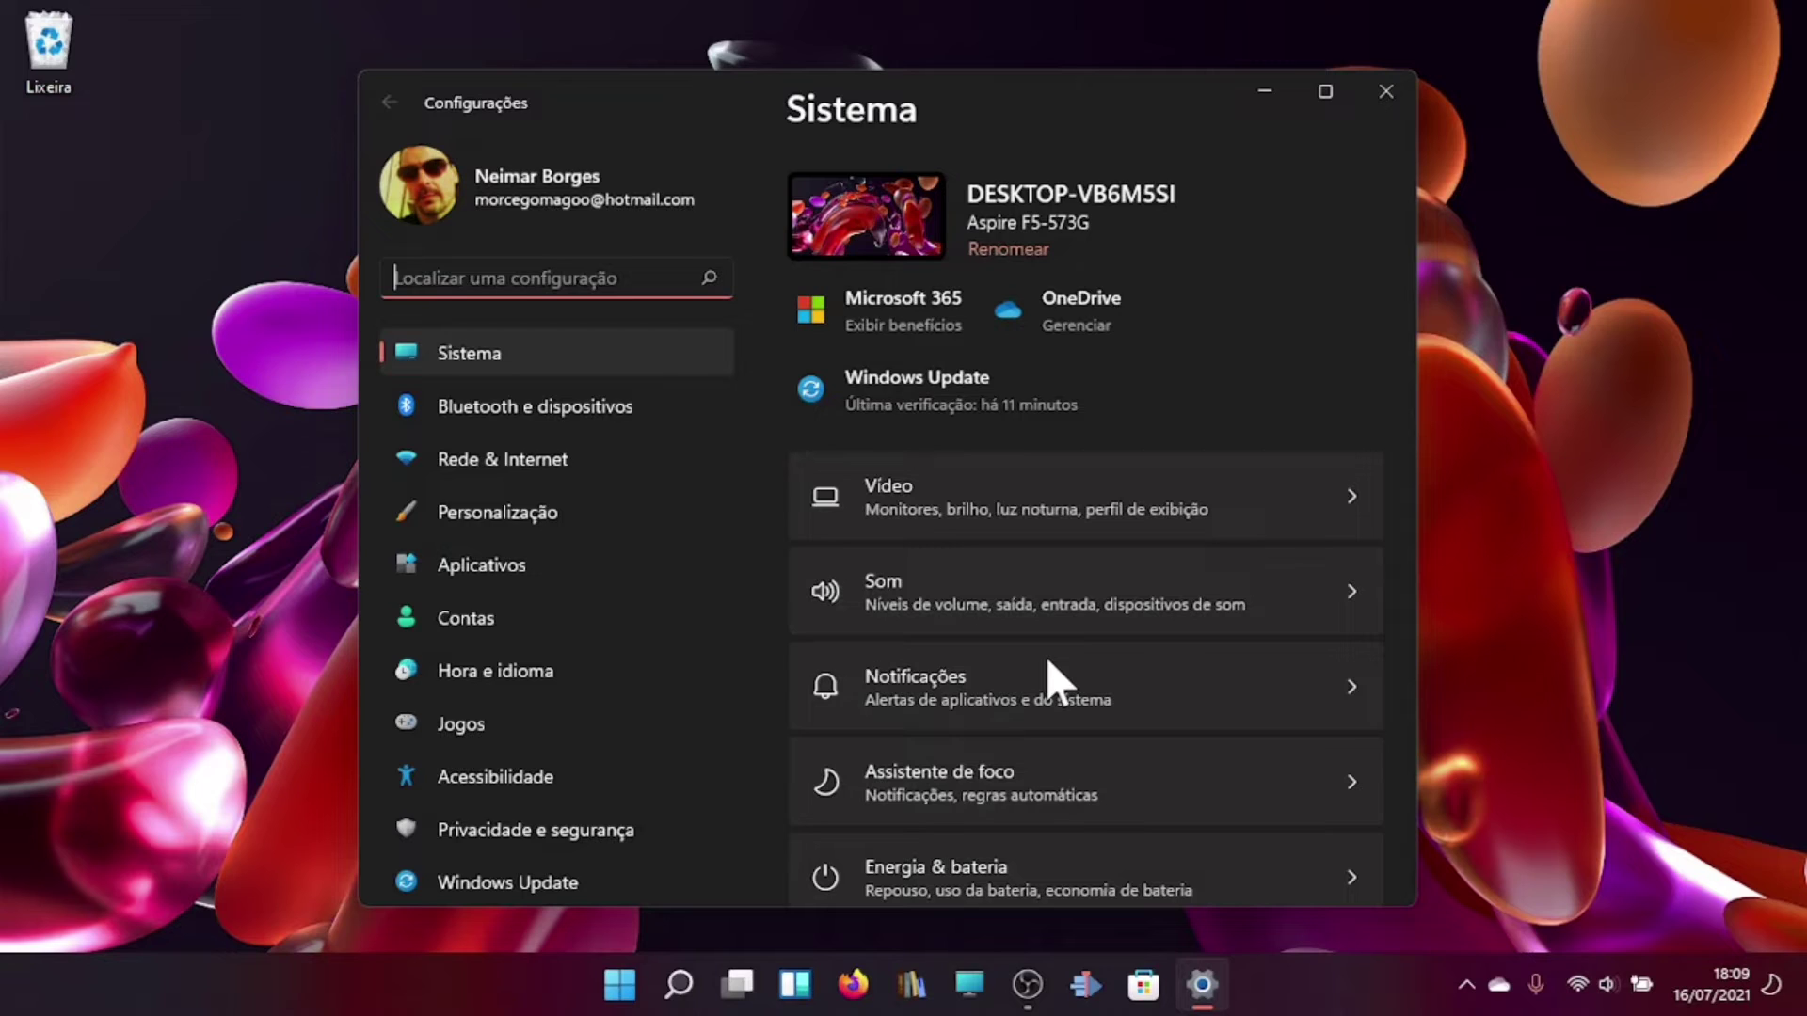
Show the Acessibilidade category of the Windows settings
{"action": "key", "text": "Tab"}
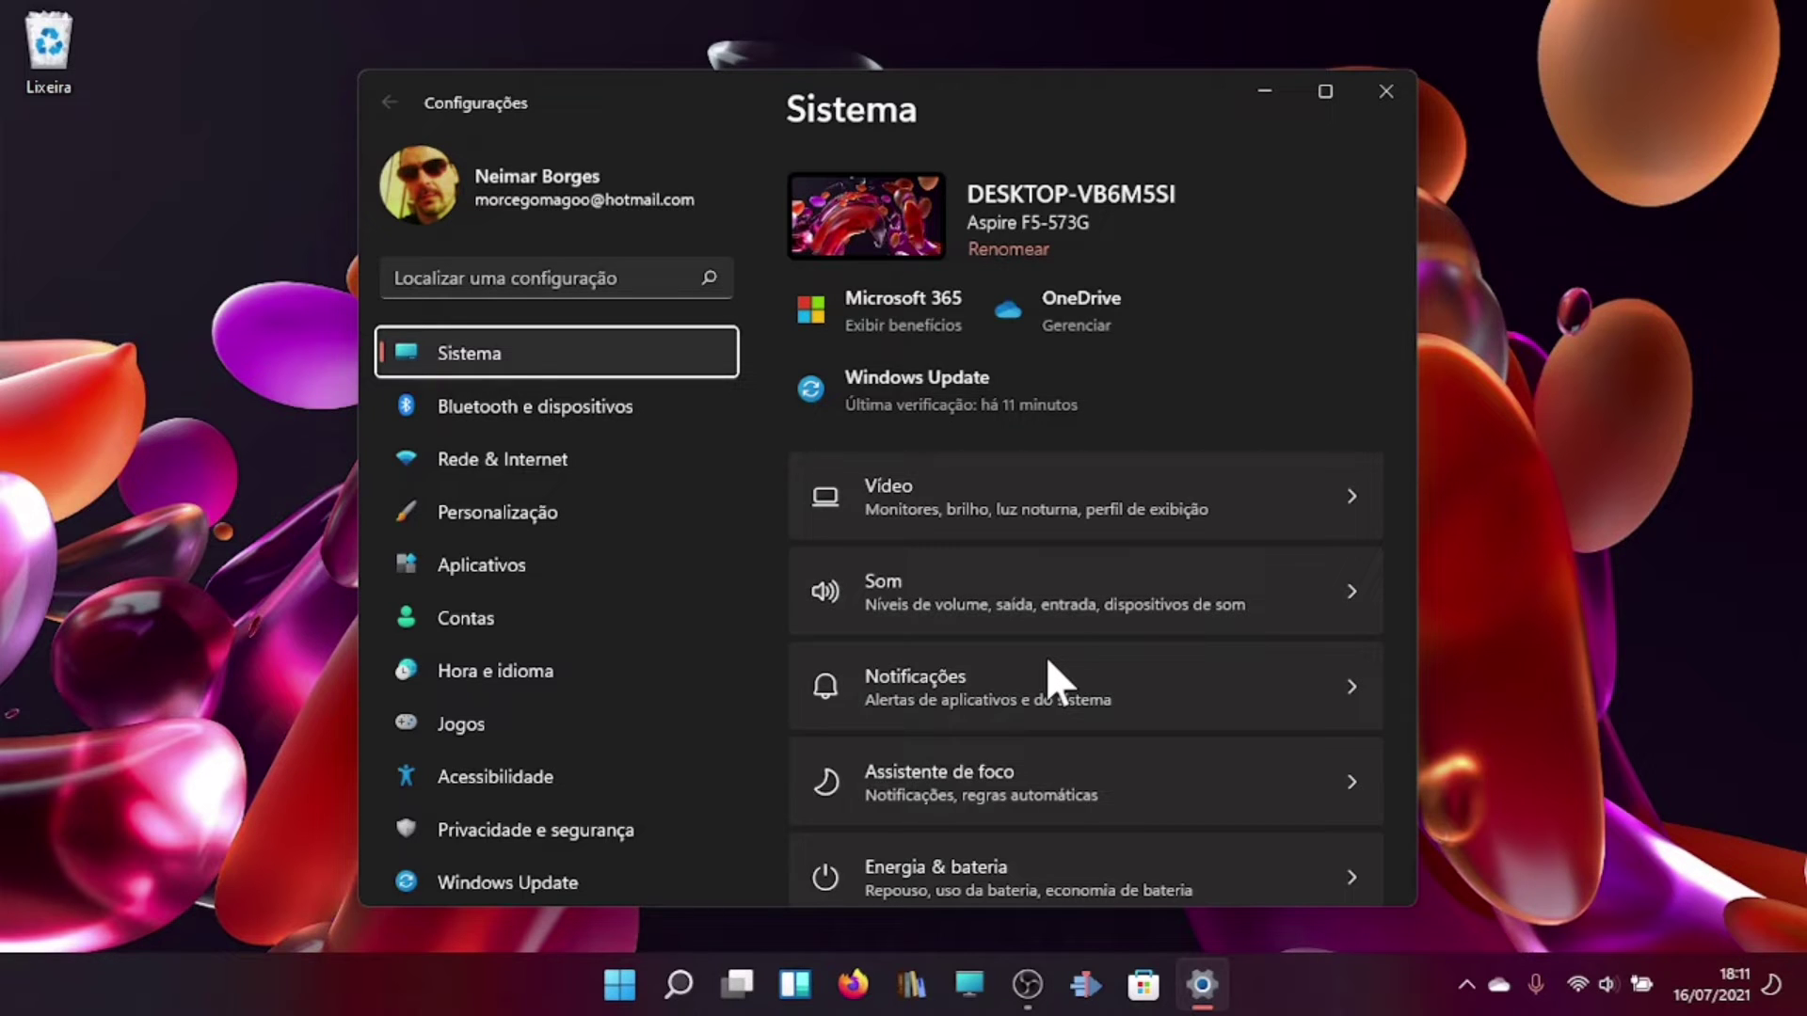
{"action": "key", "text": "Down"}
{"action": "key", "text": "End"}
{"action": "key", "text": "Return"}
{"action": "key", "text": "Up"}
{"action": "key", "text": "Up"}
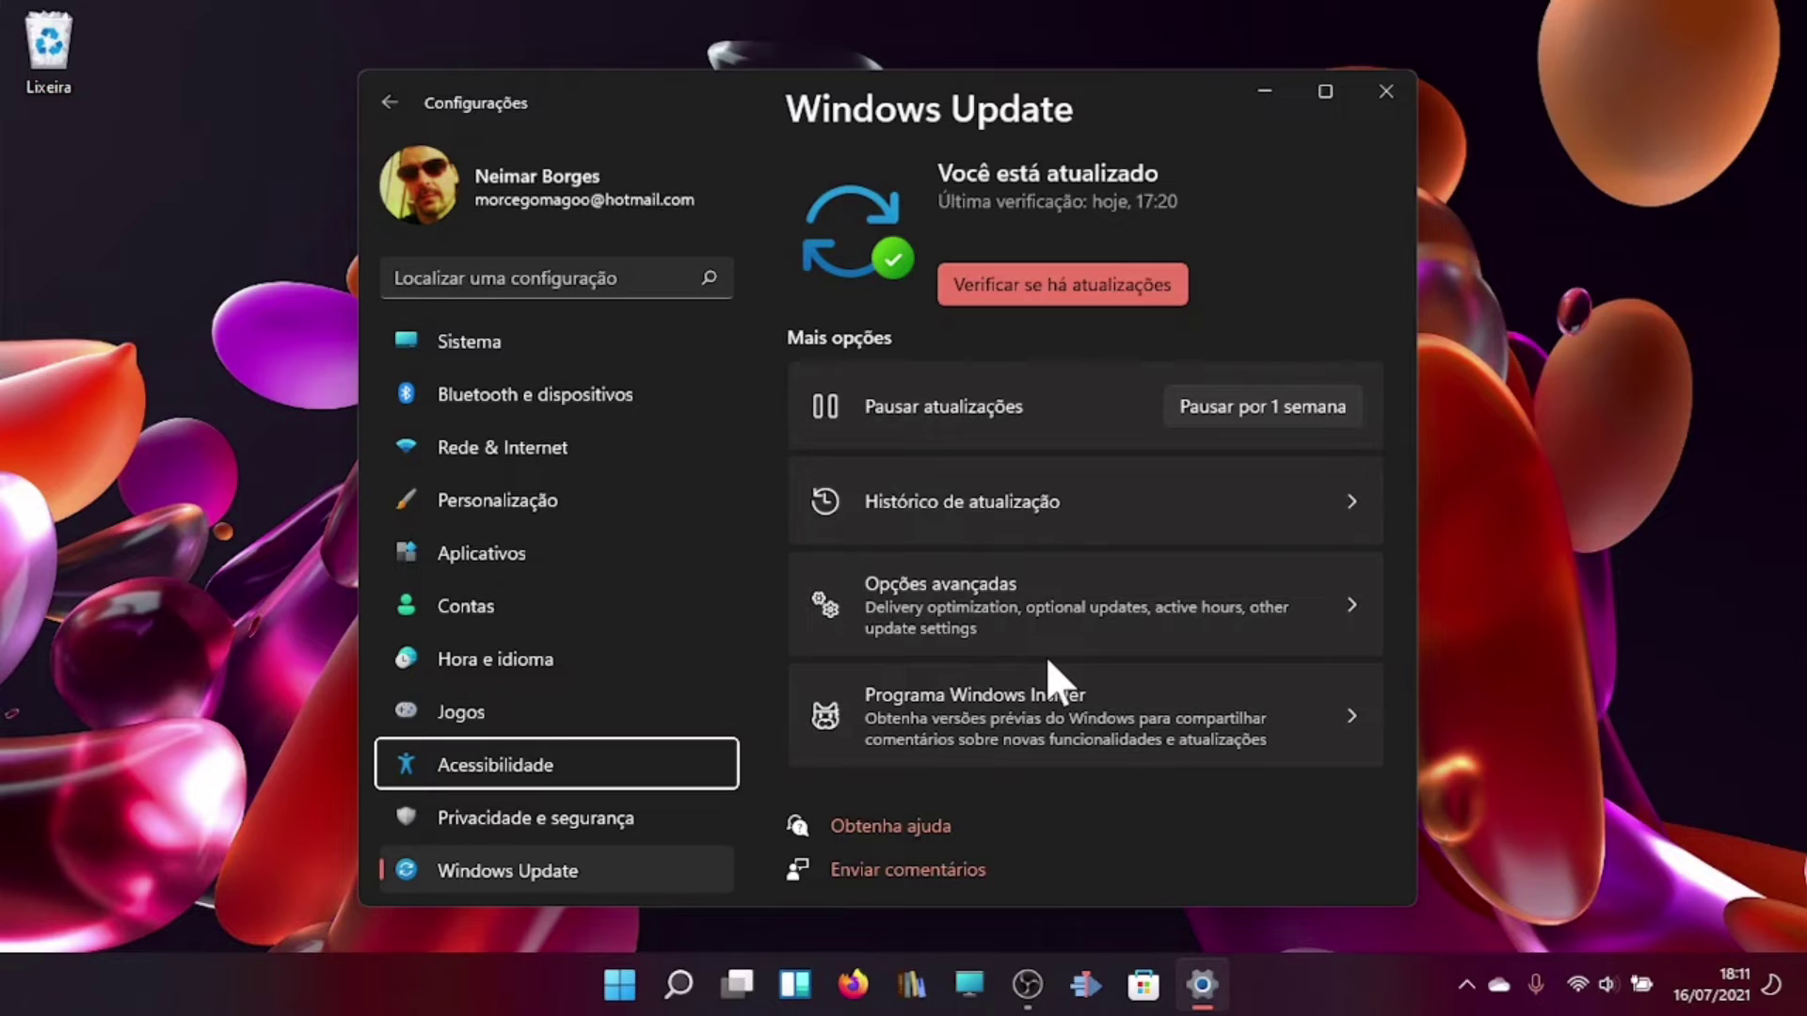
{"action": "key", "text": "Return"}
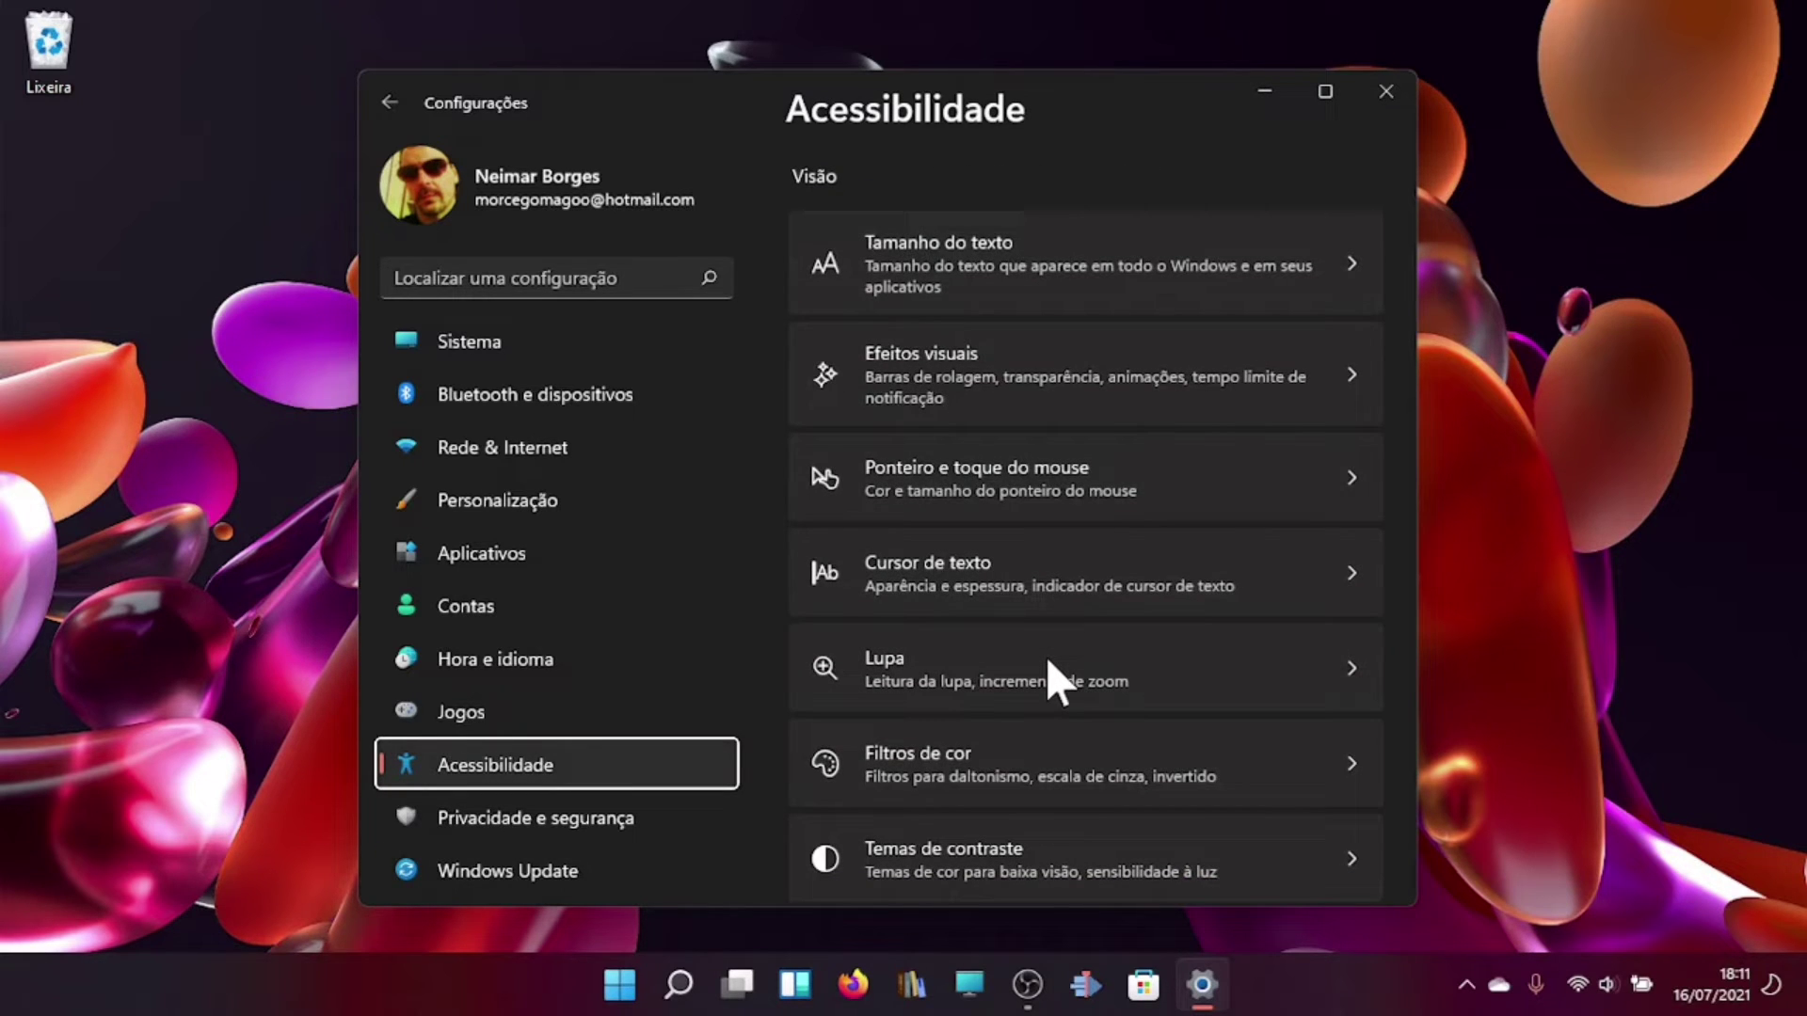
Review the Visão accessibility options one by one, from Tamanho do texto to Narrador
{"action": "key", "text": "Tab"}
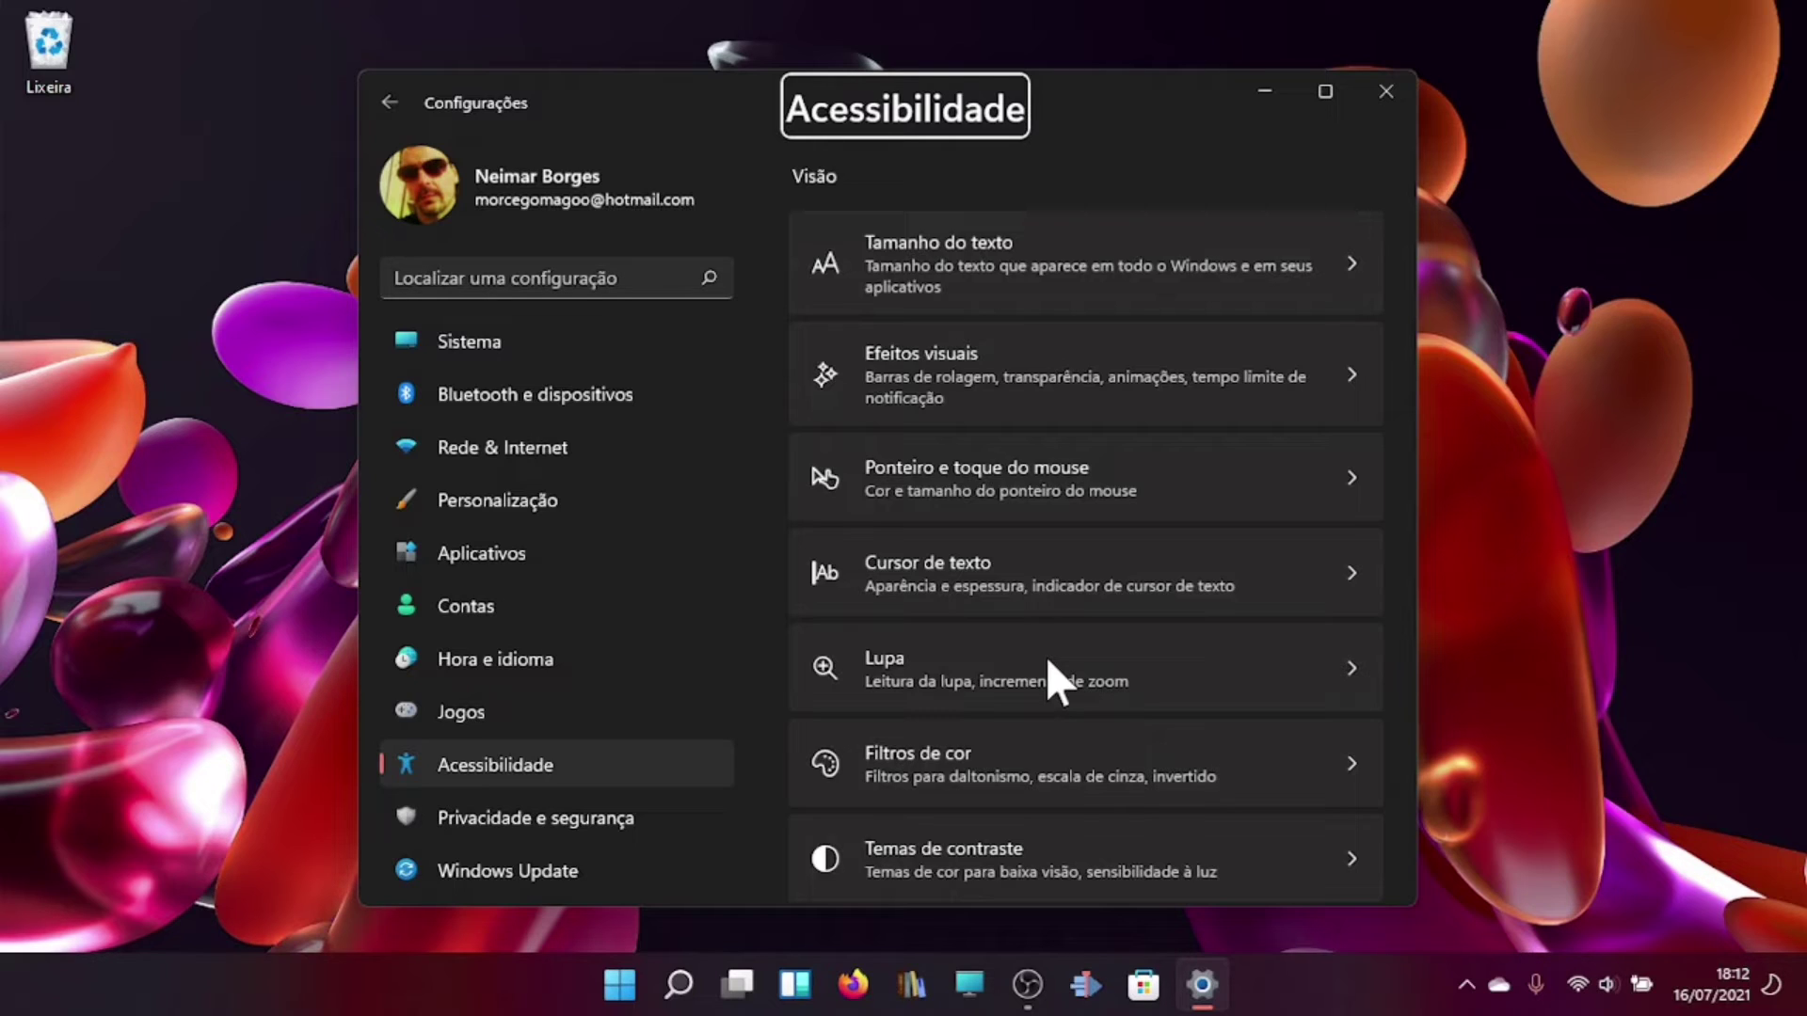
{"action": "key", "text": "Down"}
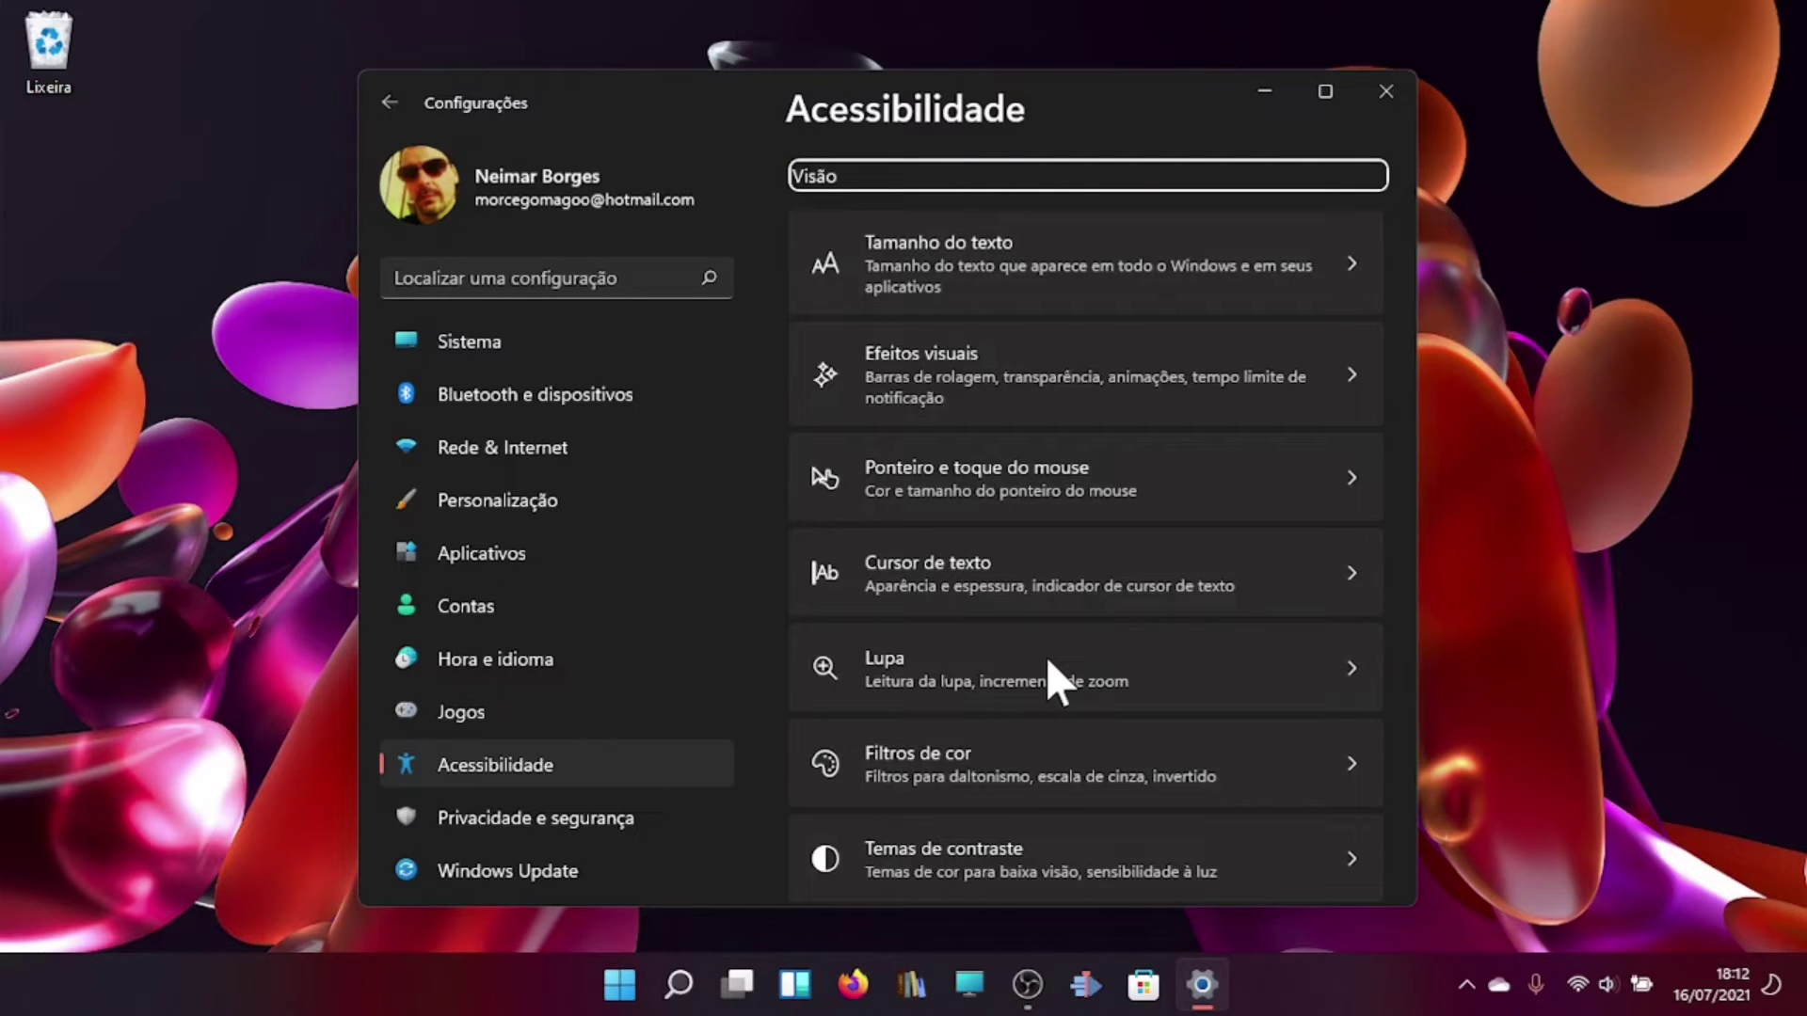
{"action": "key", "text": "Down"}
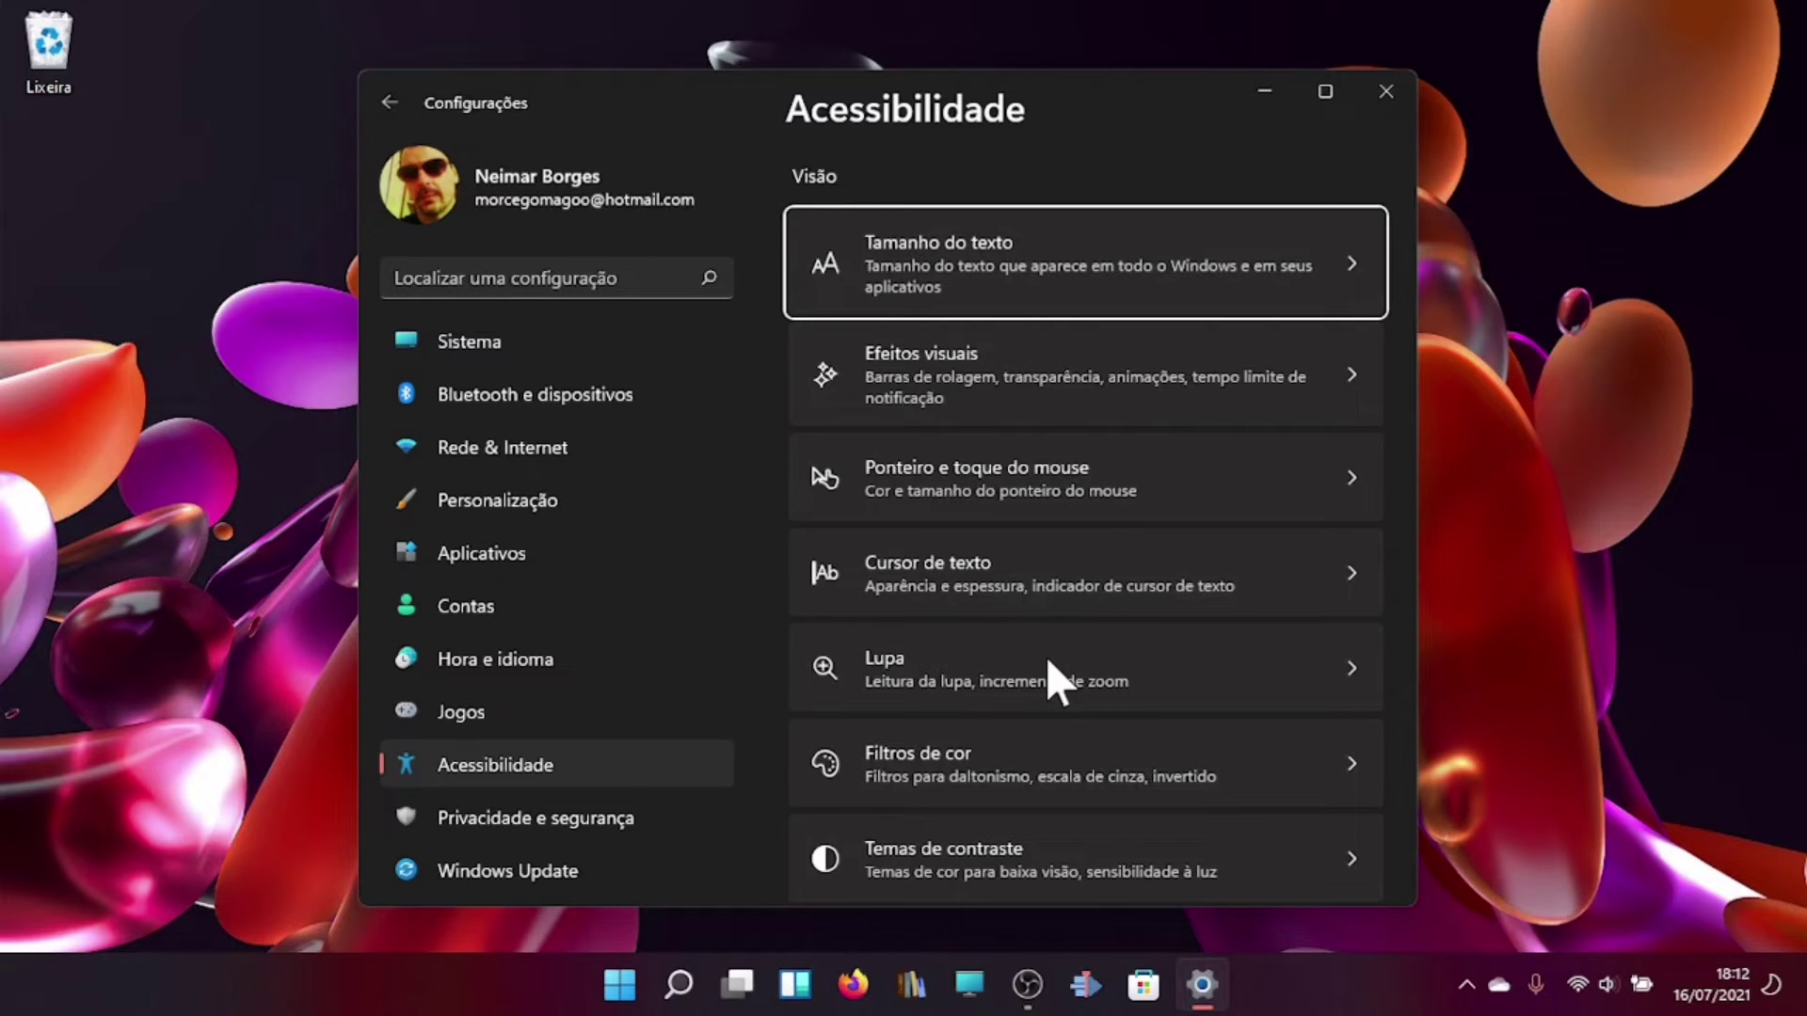
{"action": "key", "text": "Down"}
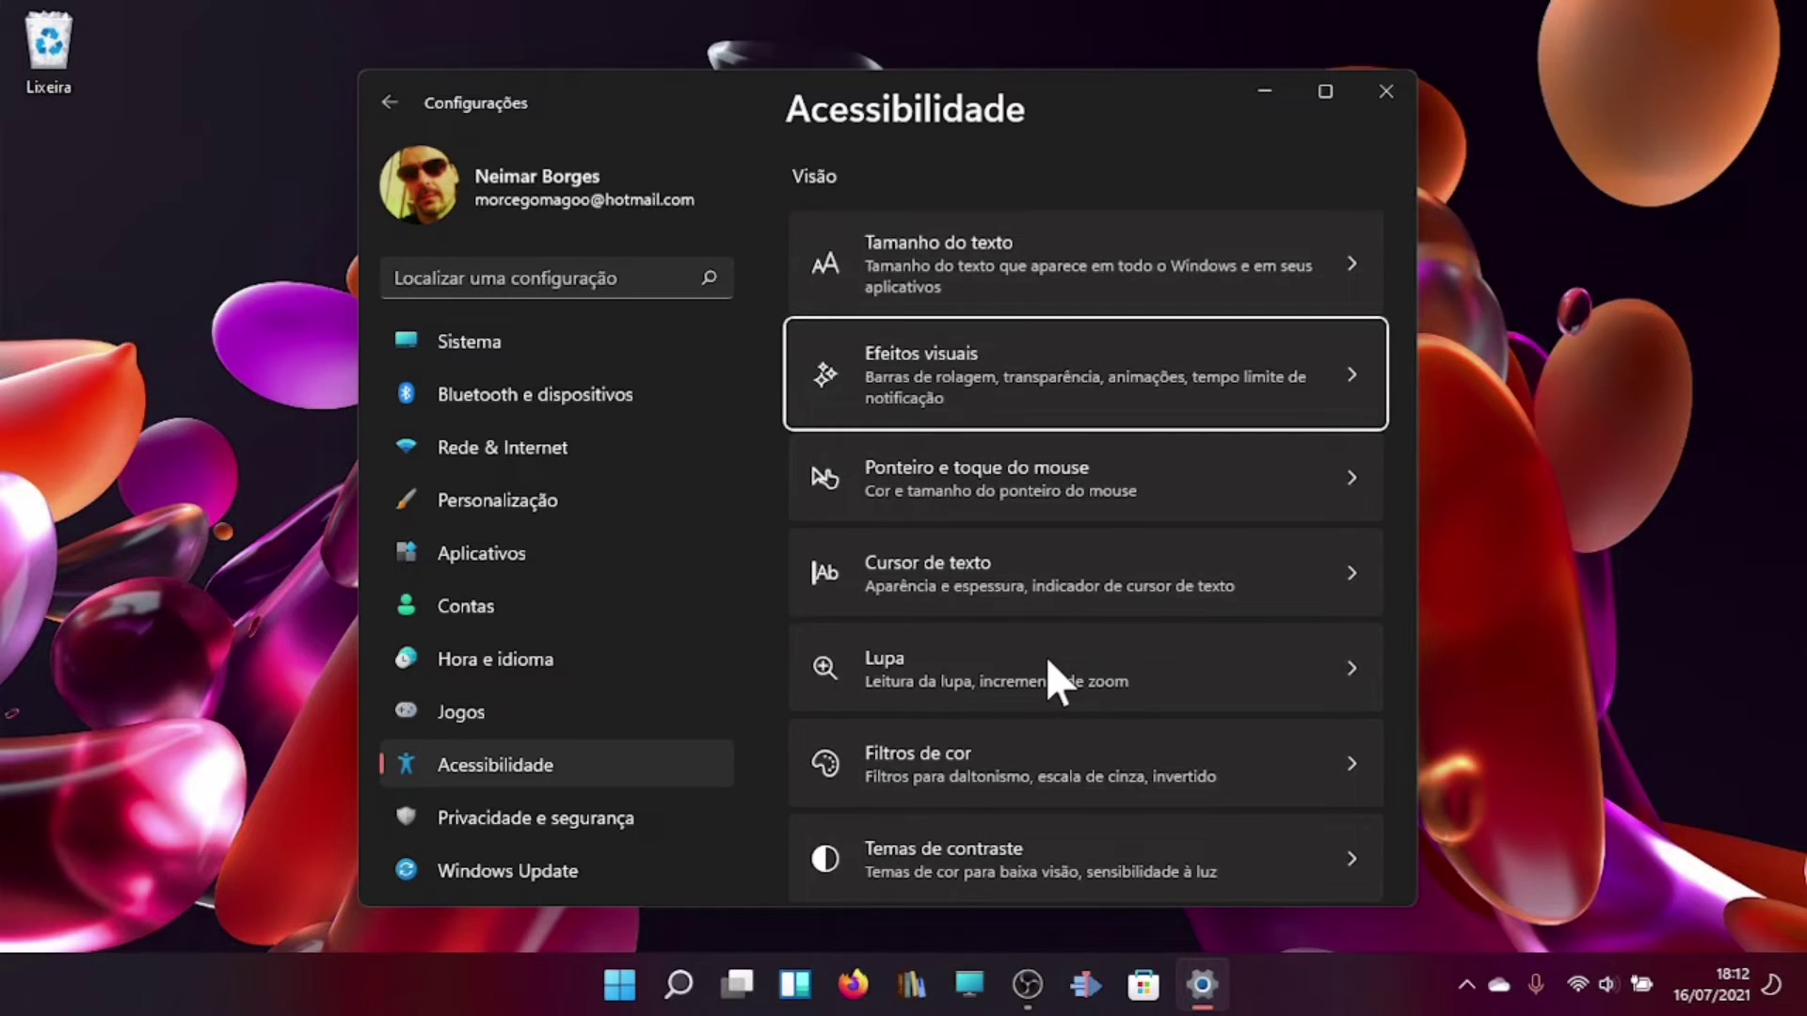
{"action": "key", "text": "Down"}
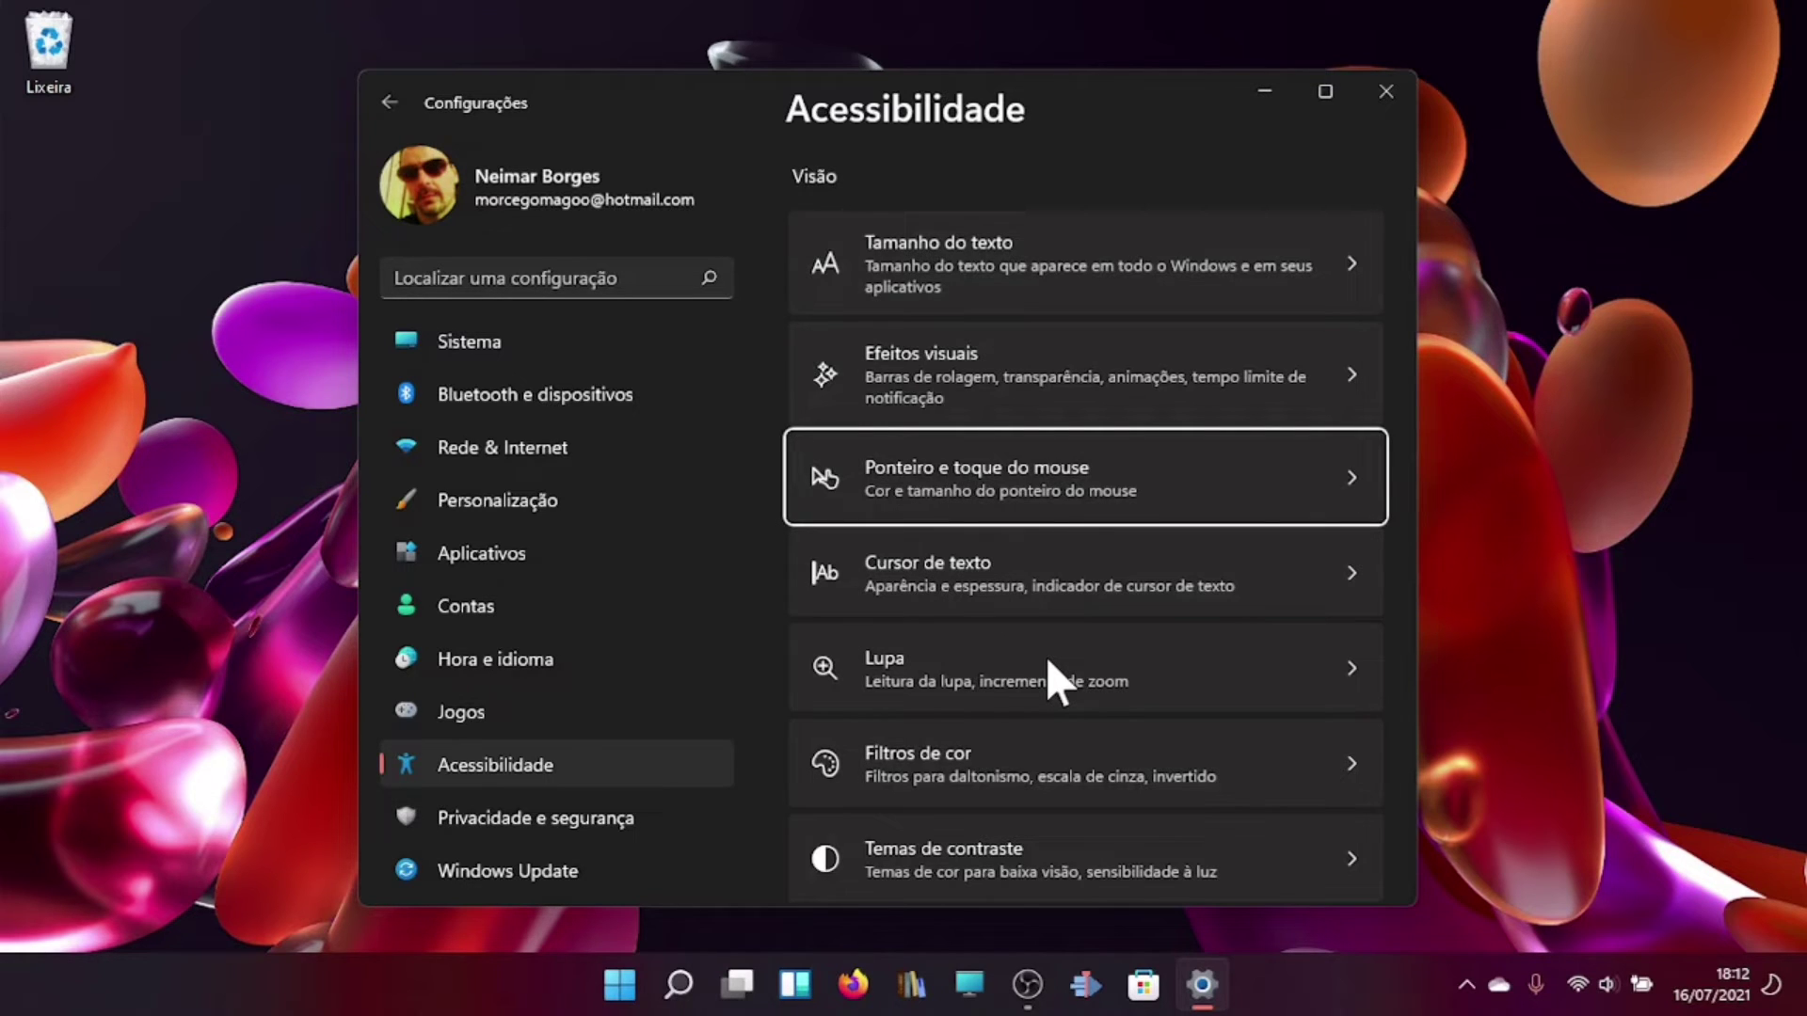
{"action": "key", "text": "Down"}
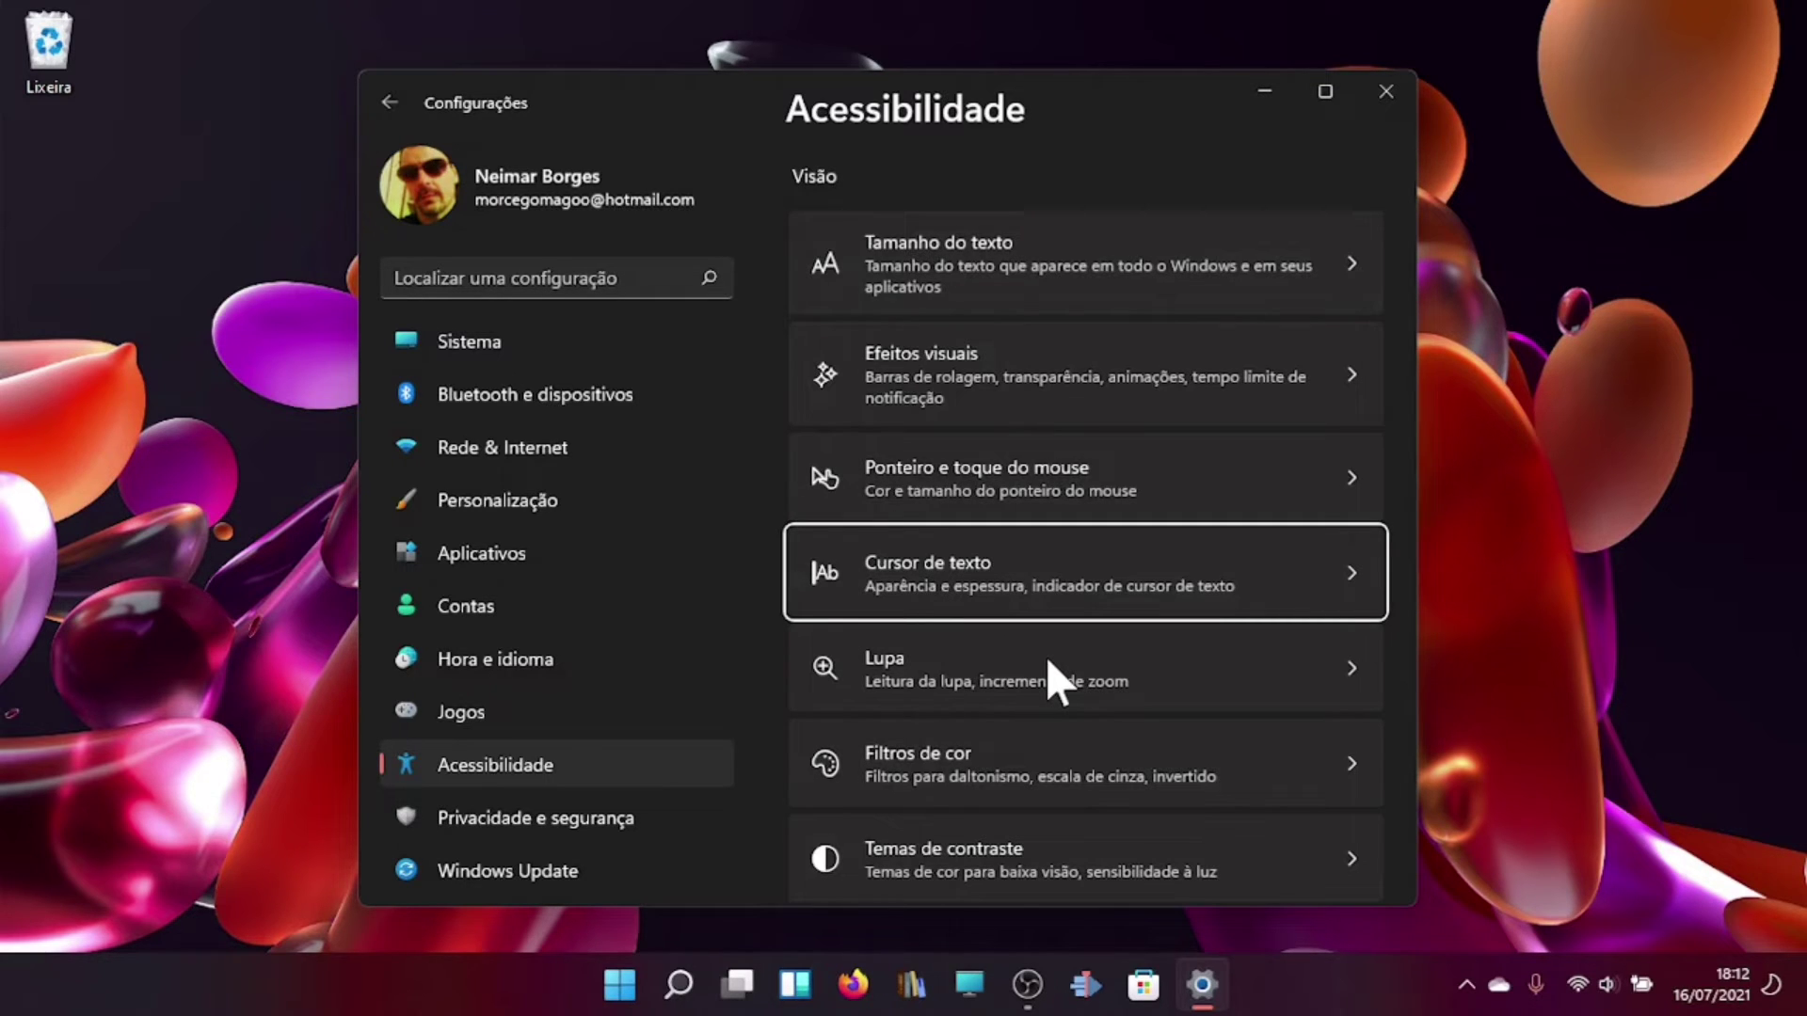
{"action": "key", "text": "Down"}
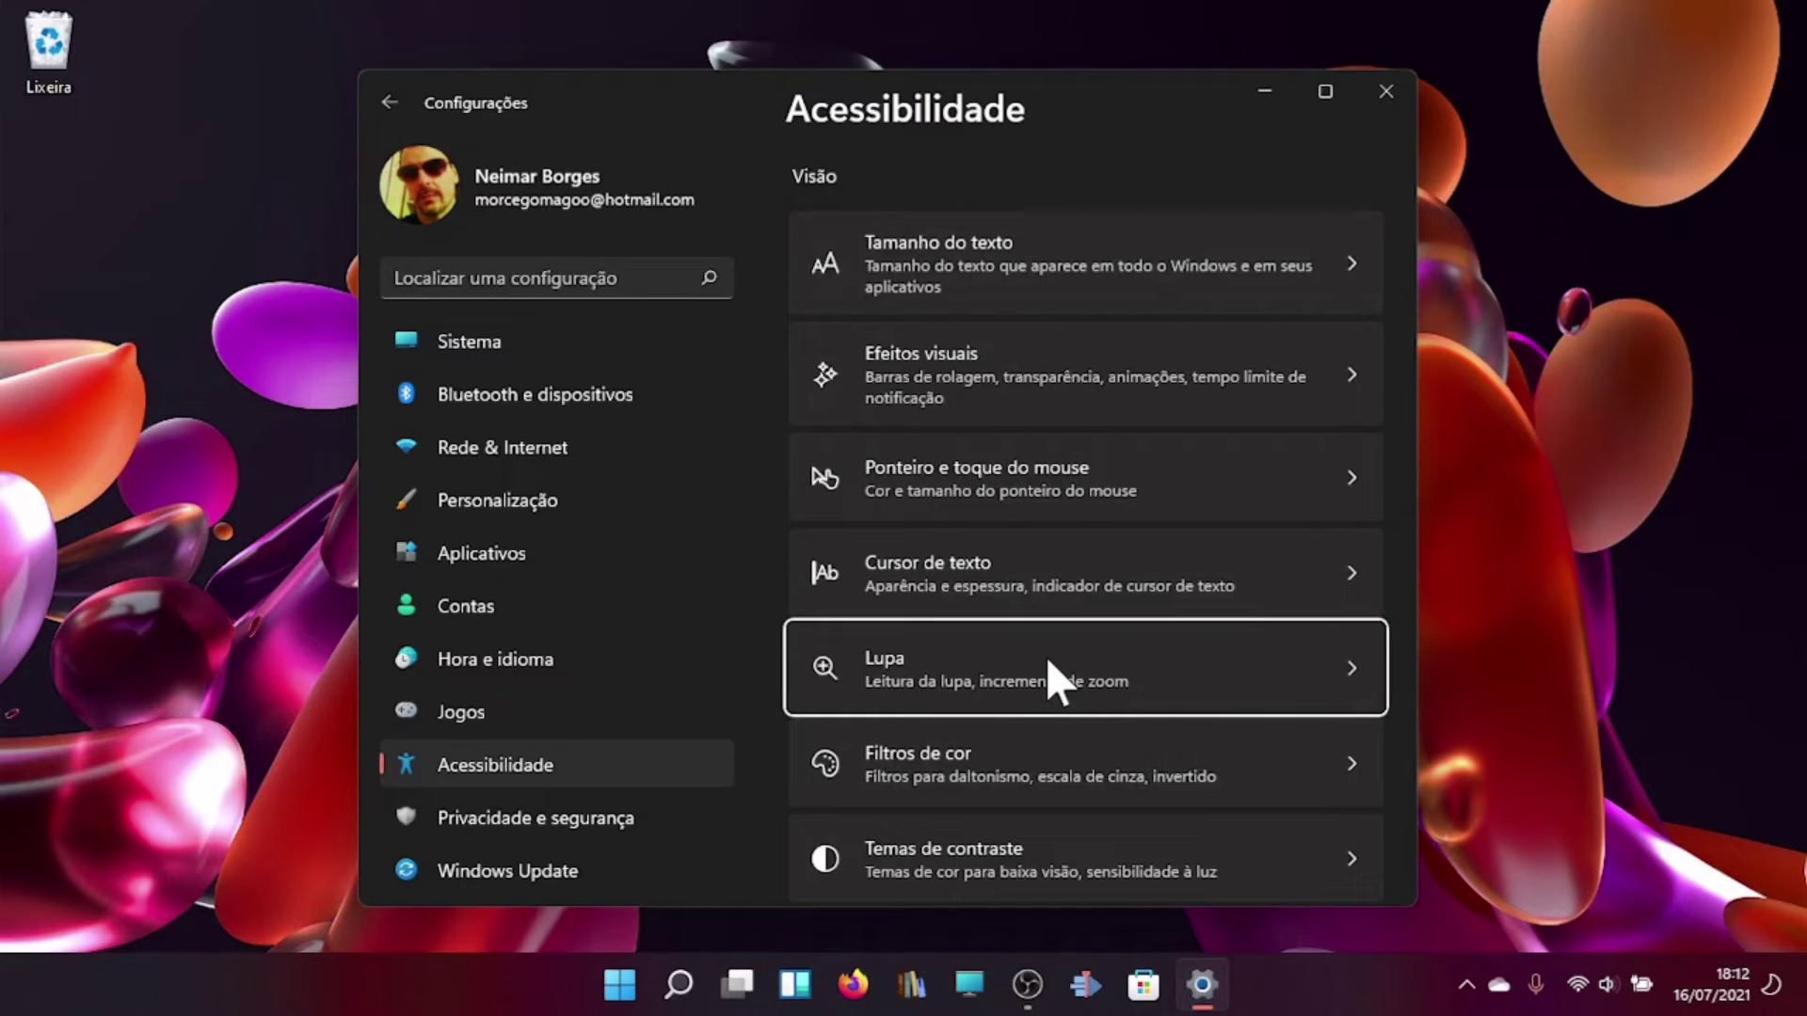
{"action": "key", "text": "Down"}
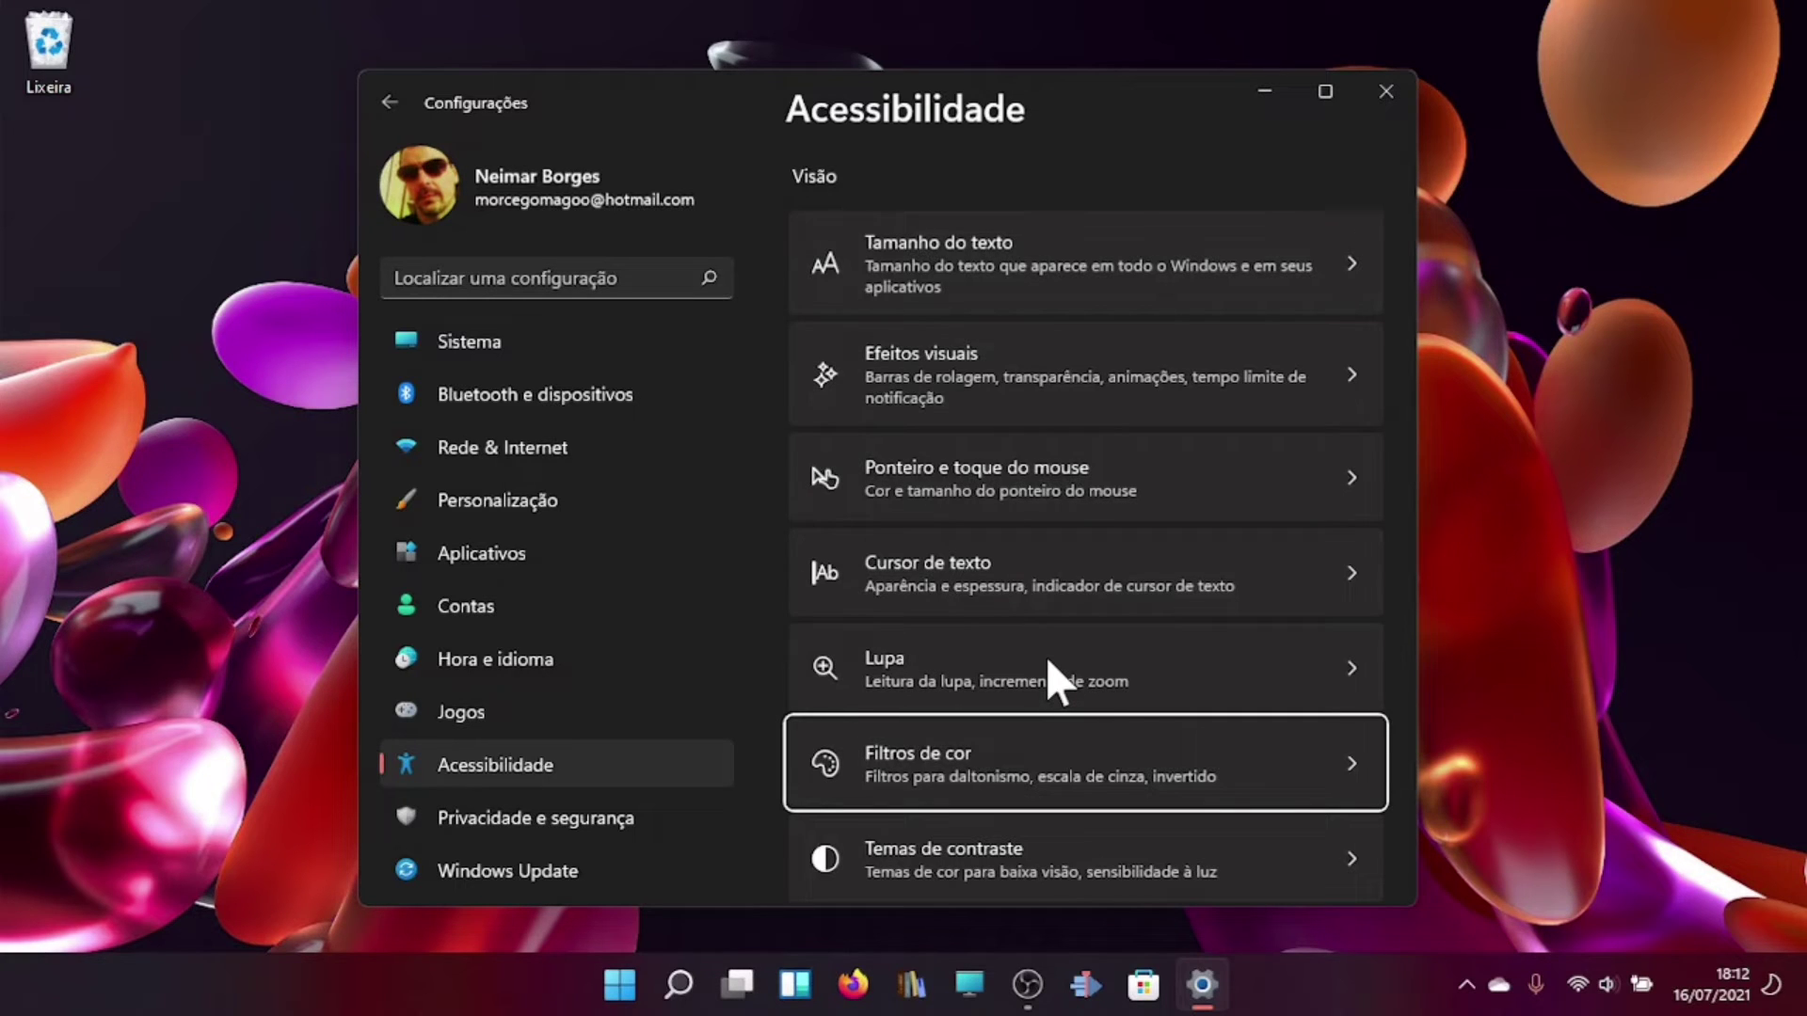
{"action": "key", "text": "Down"}
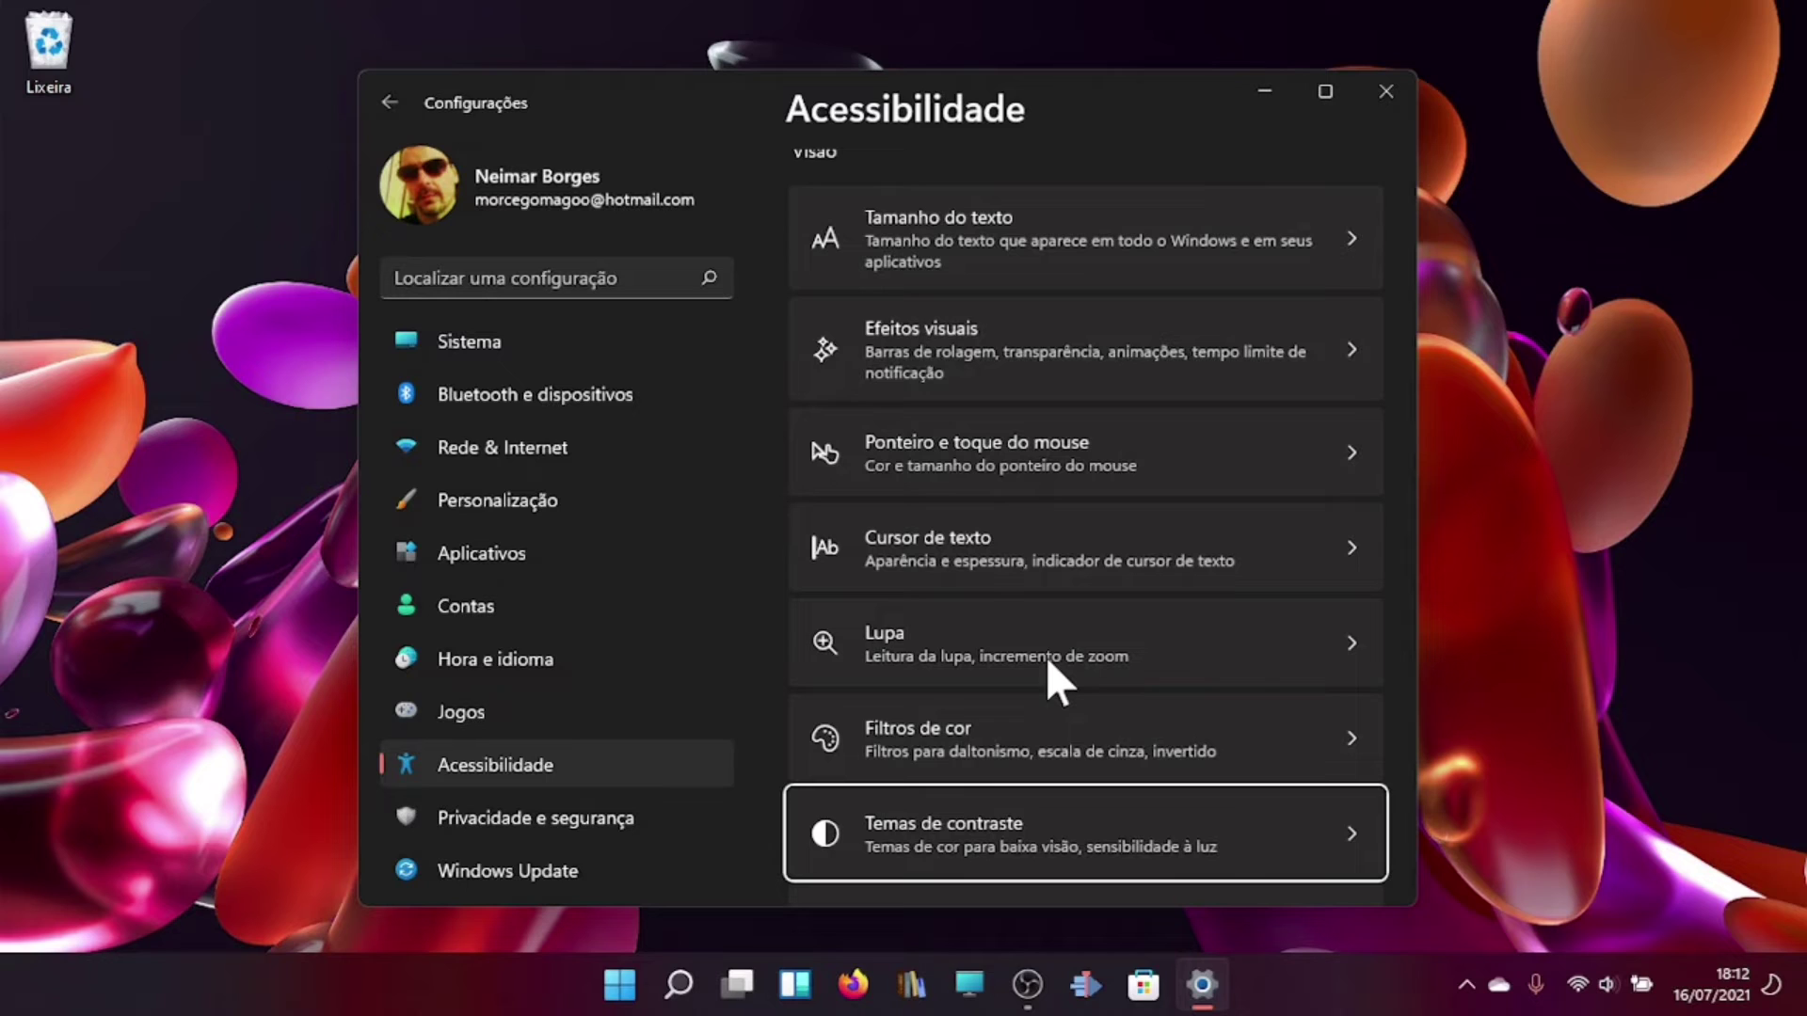
{"action": "key", "text": "Down"}
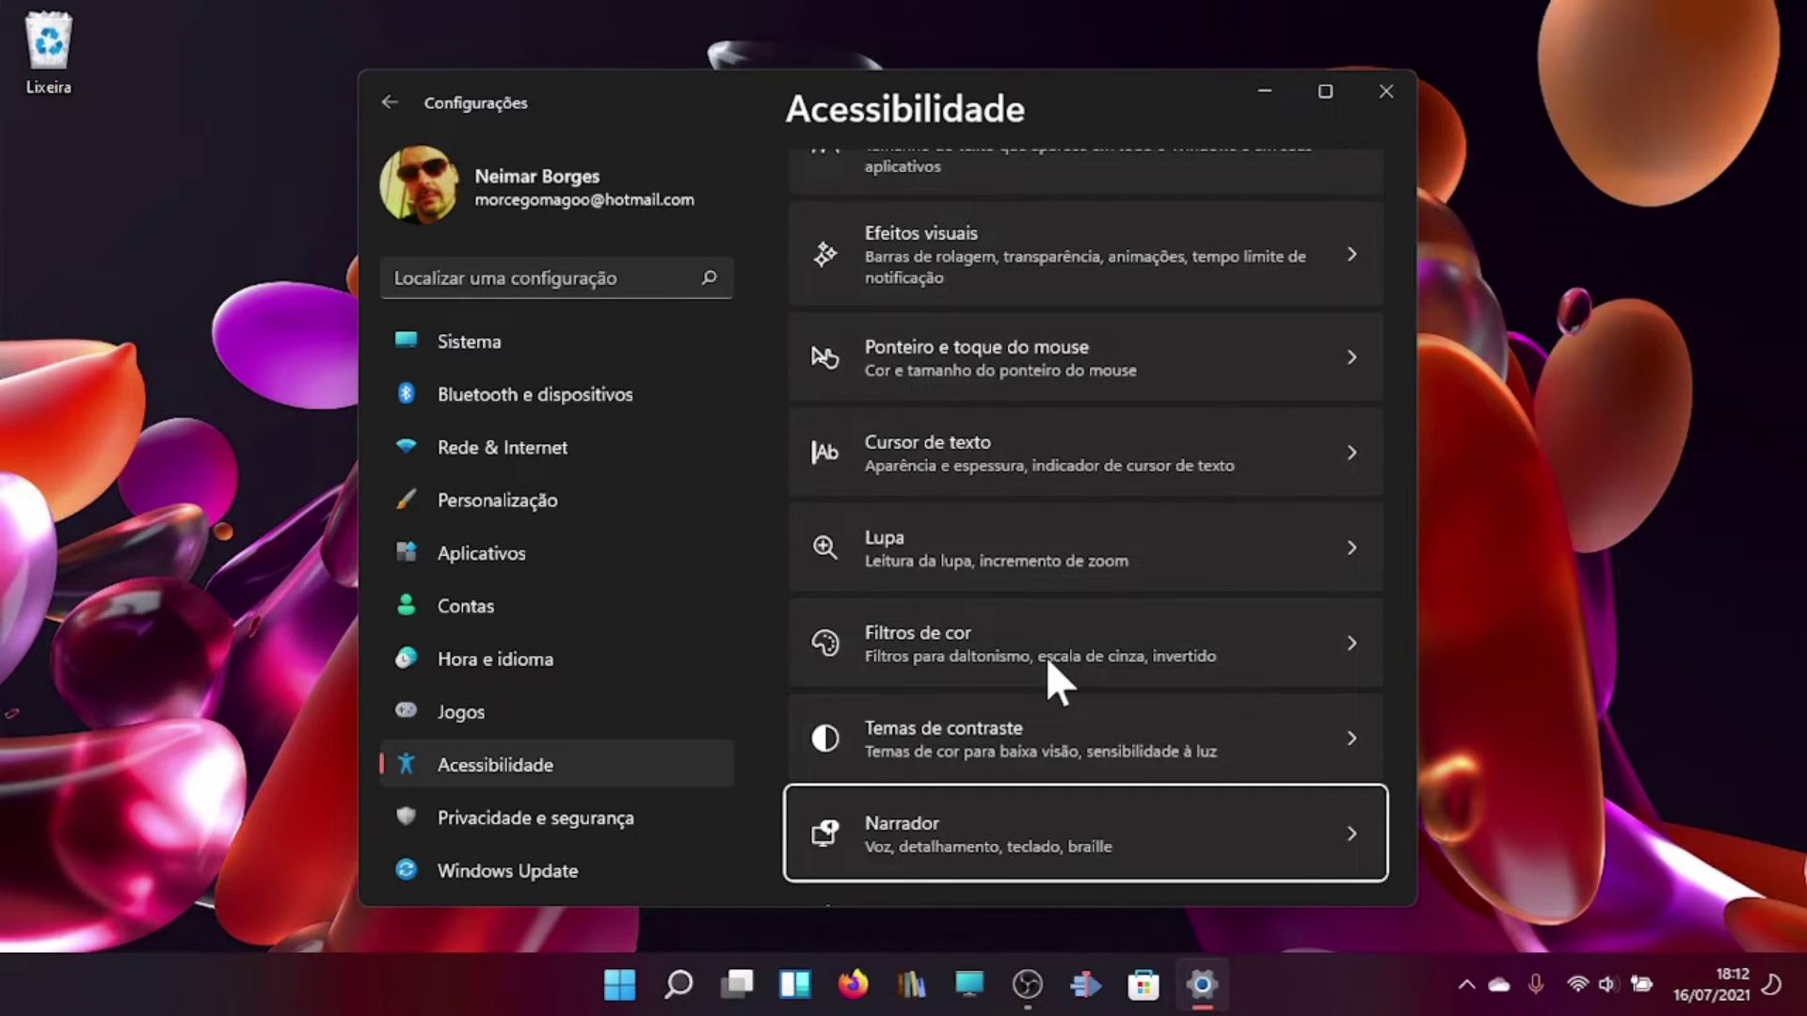
Review the Audição and Interação accessibility options one by one, ending at Controle com os olhos
{"action": "key", "text": "Down"}
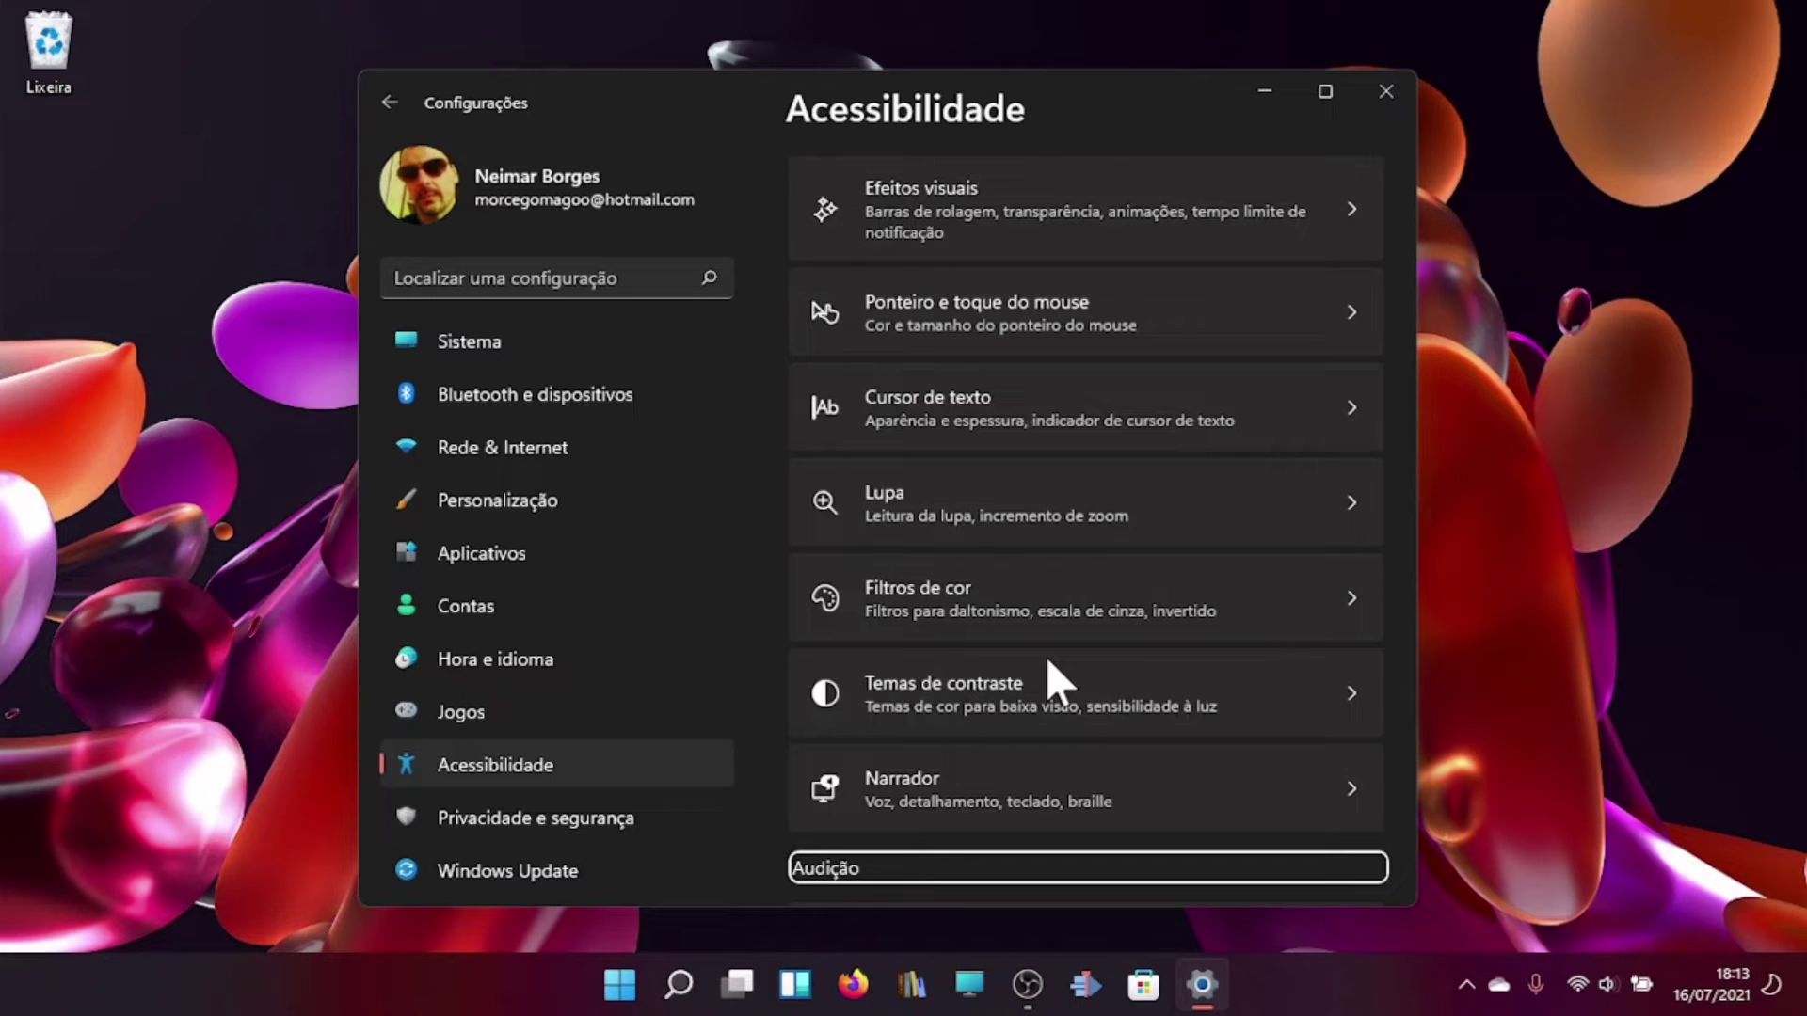
{"action": "key", "text": "Down"}
{"action": "key", "text": "Down"}
{"action": "key", "text": "Down"}
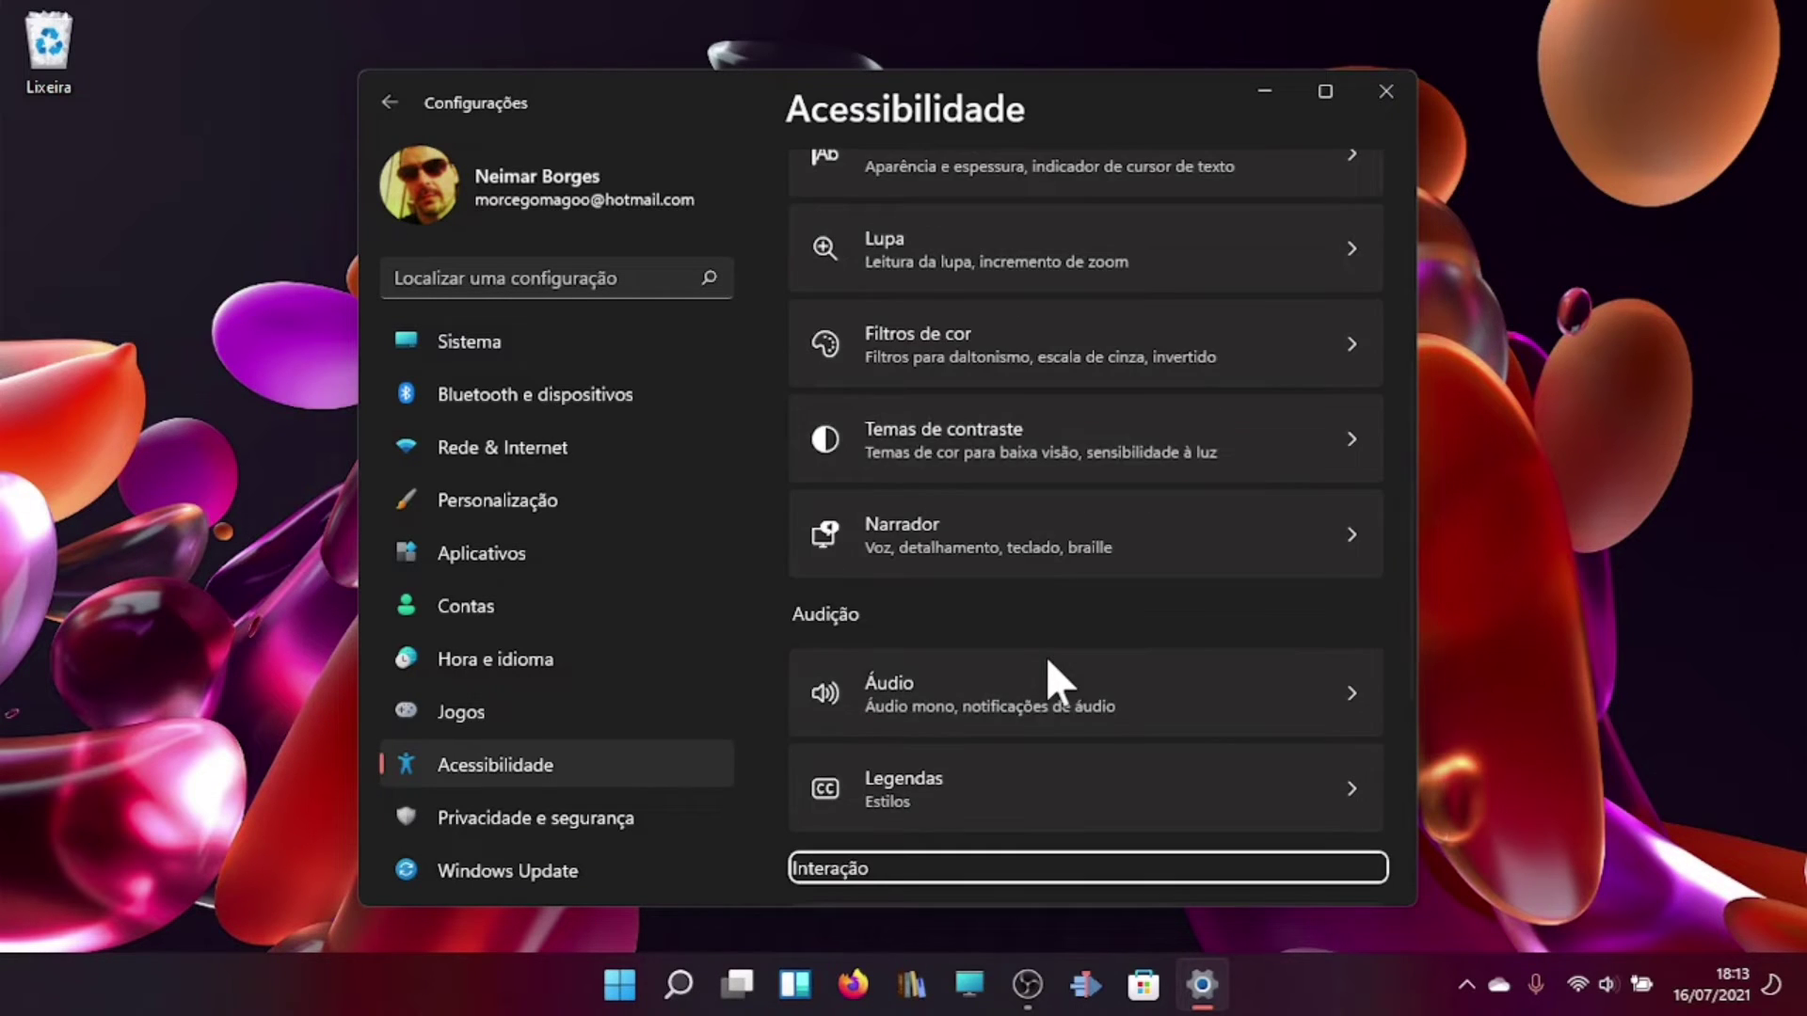
{"action": "key", "text": "Down"}
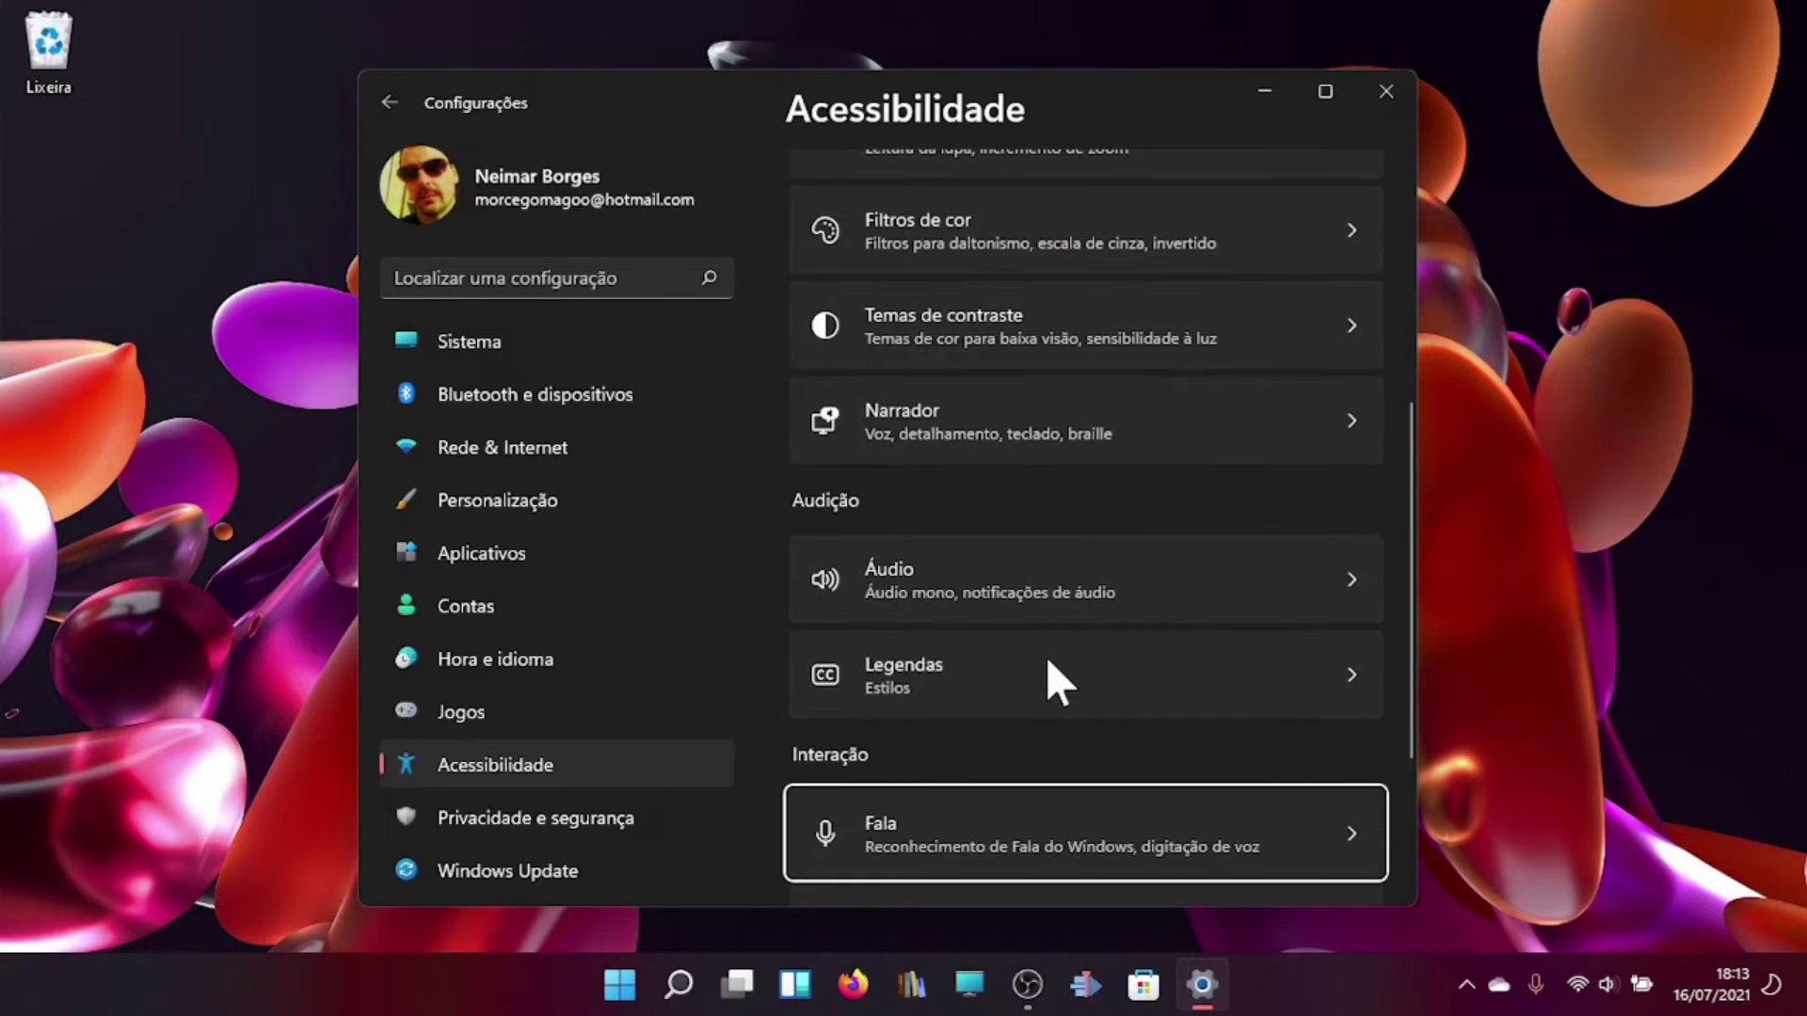
{"action": "key", "text": "Down"}
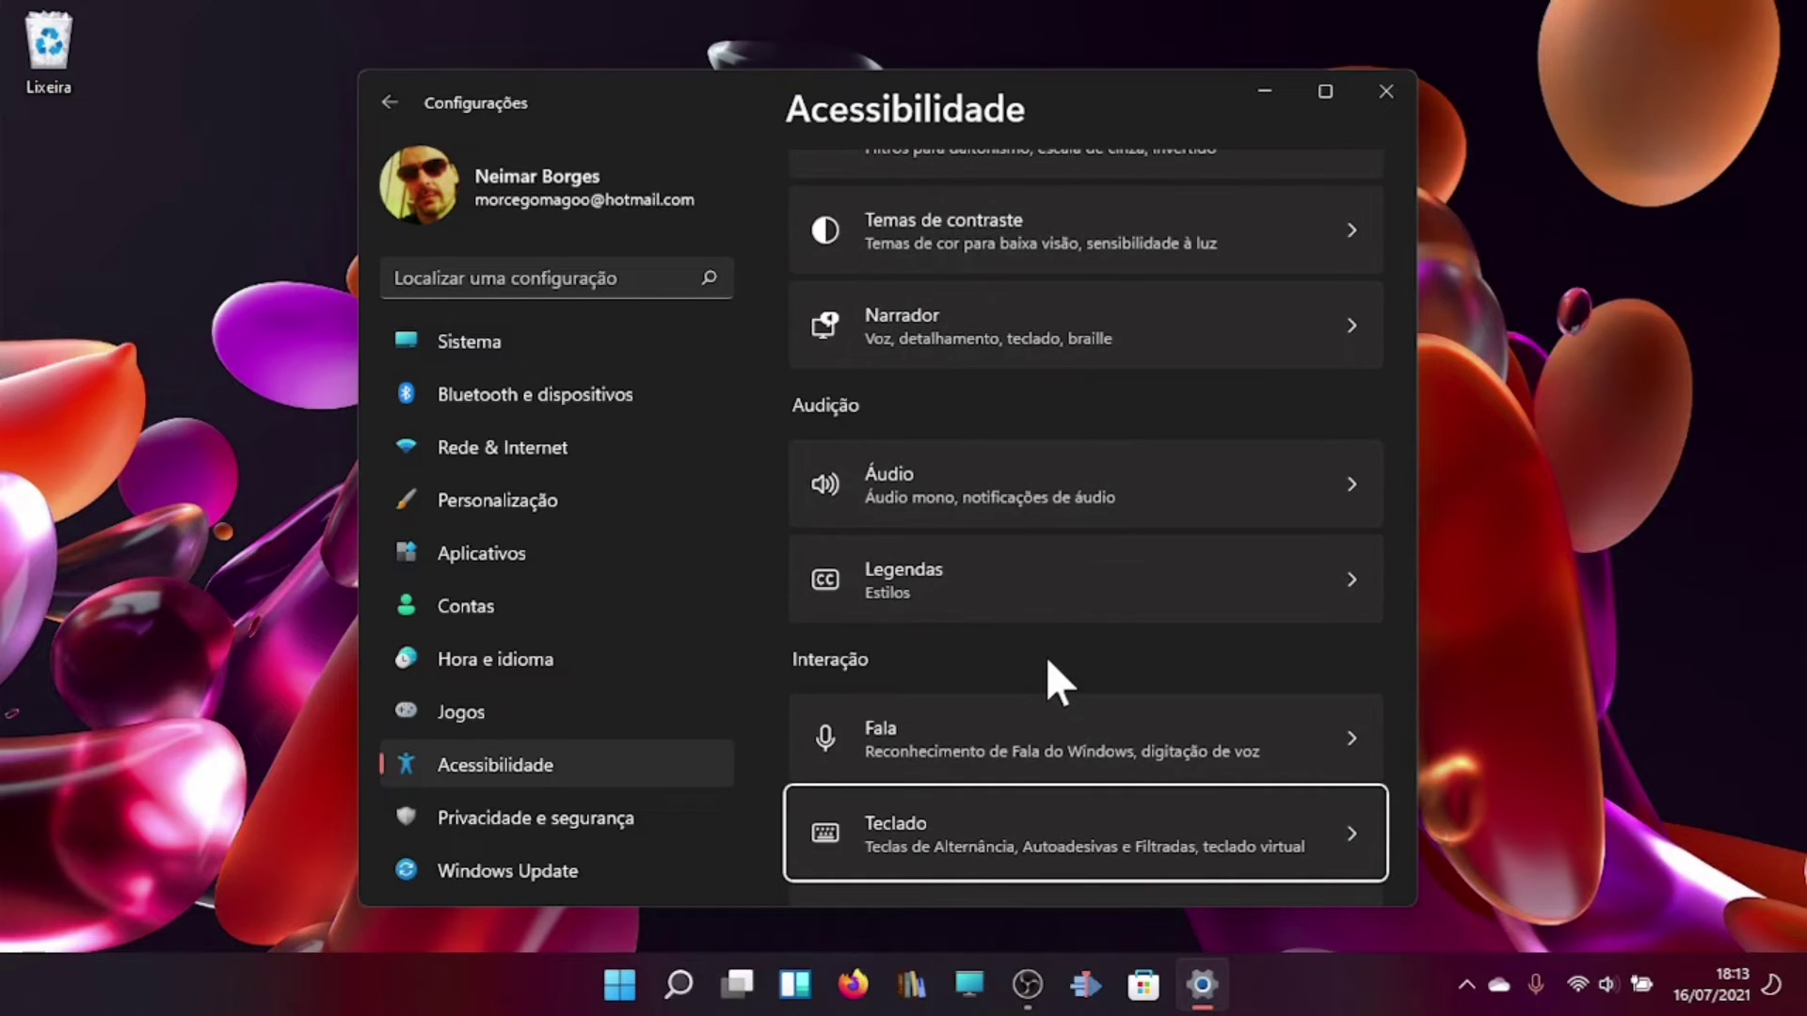
{"action": "key", "text": "Down"}
{"action": "key", "text": "Down"}
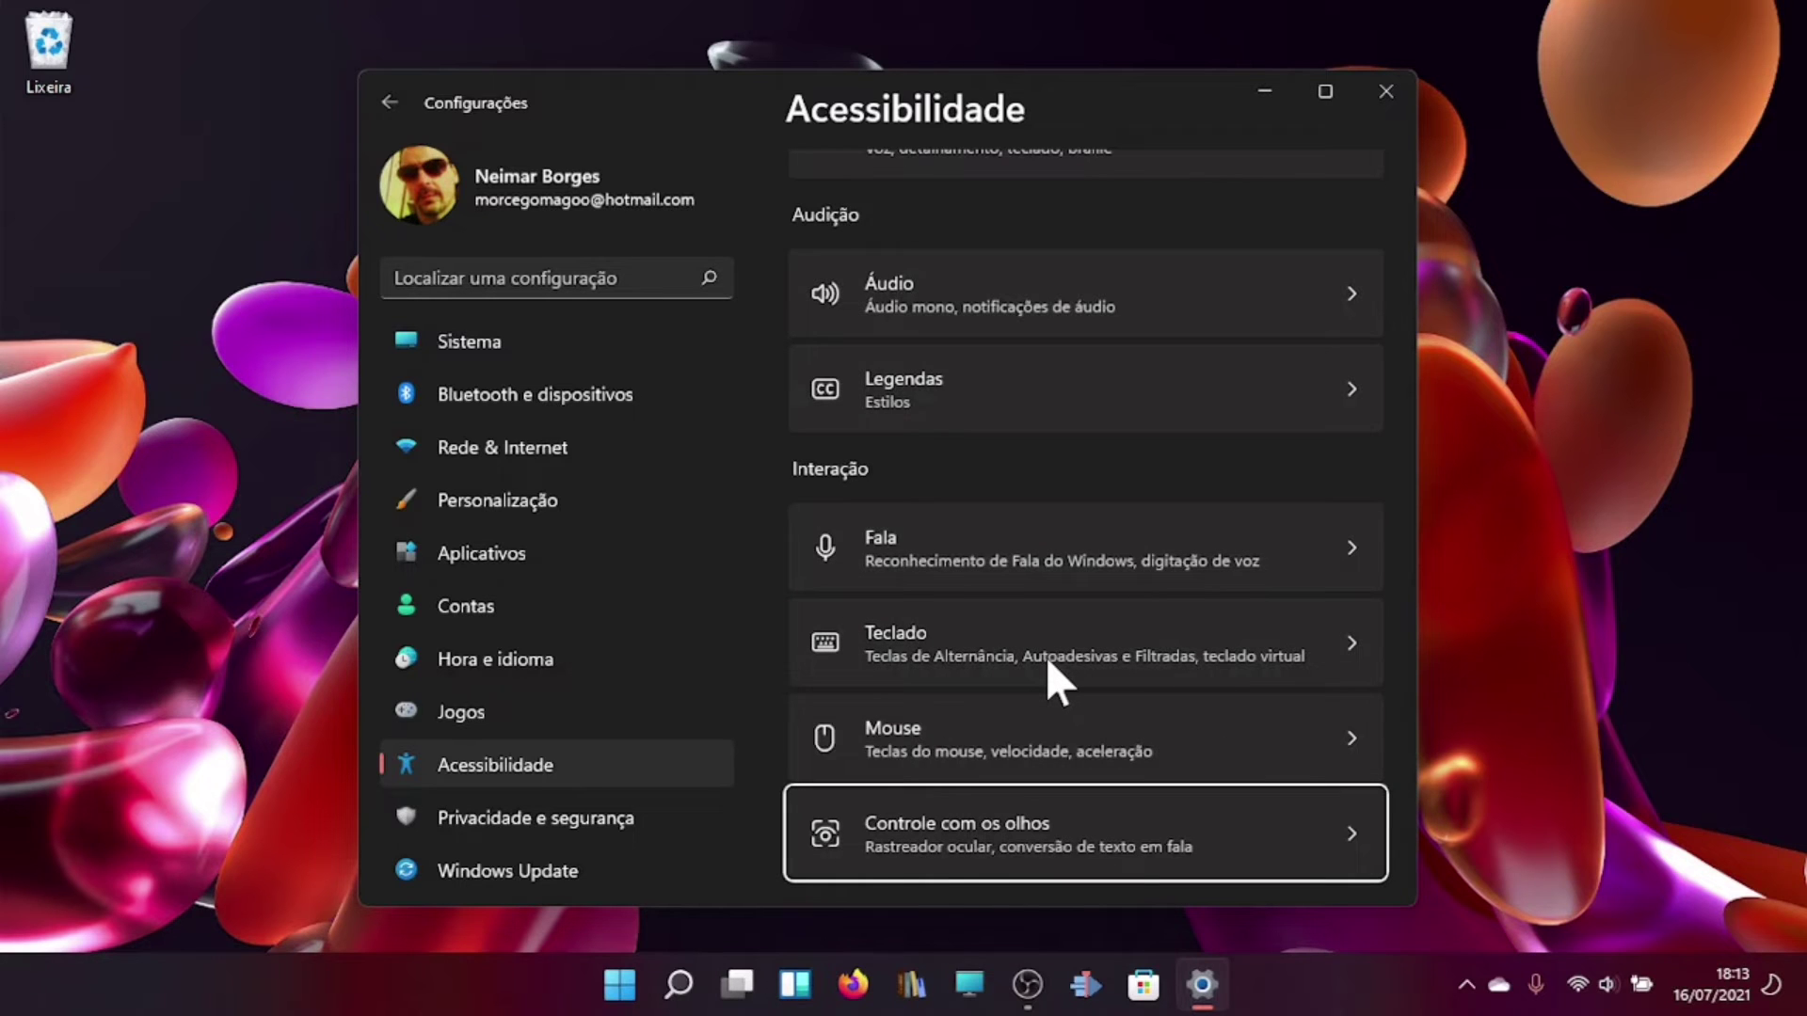
{"action": "key", "text": "Down"}
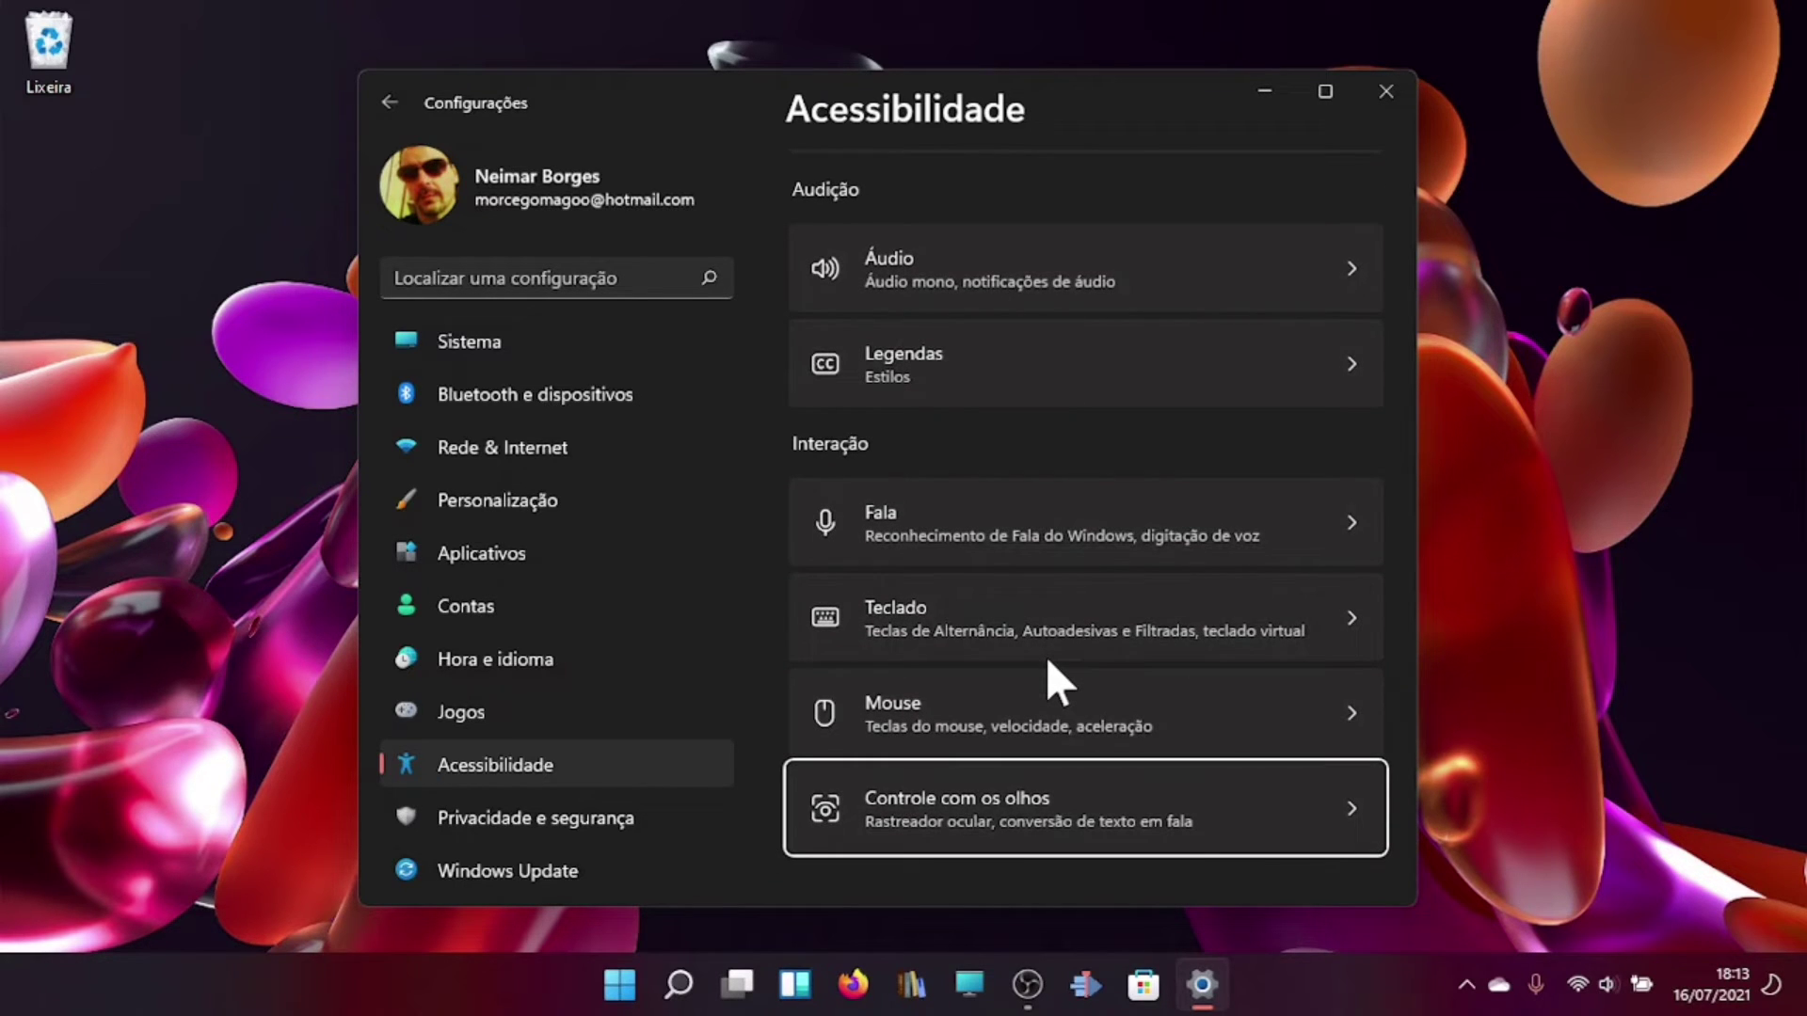
Return through the accessibility options to Tamanho do texto, the first entry under Visão
{"action": "key", "text": "Up"}
{"action": "key", "text": "Up"}
{"action": "key", "text": "Up"}
{"action": "key", "text": "Up"}
{"action": "key", "text": "Up"}
{"action": "key", "text": "Up"}
{"action": "key", "text": "Up"}
{"action": "key", "text": "Up"}
{"action": "key", "text": "Up"}
{"action": "key", "text": "Up"}
{"action": "key", "text": "Up"}
{"action": "key", "text": "Up"}
{"action": "key", "text": "Up"}
{"action": "key", "text": "Up"}
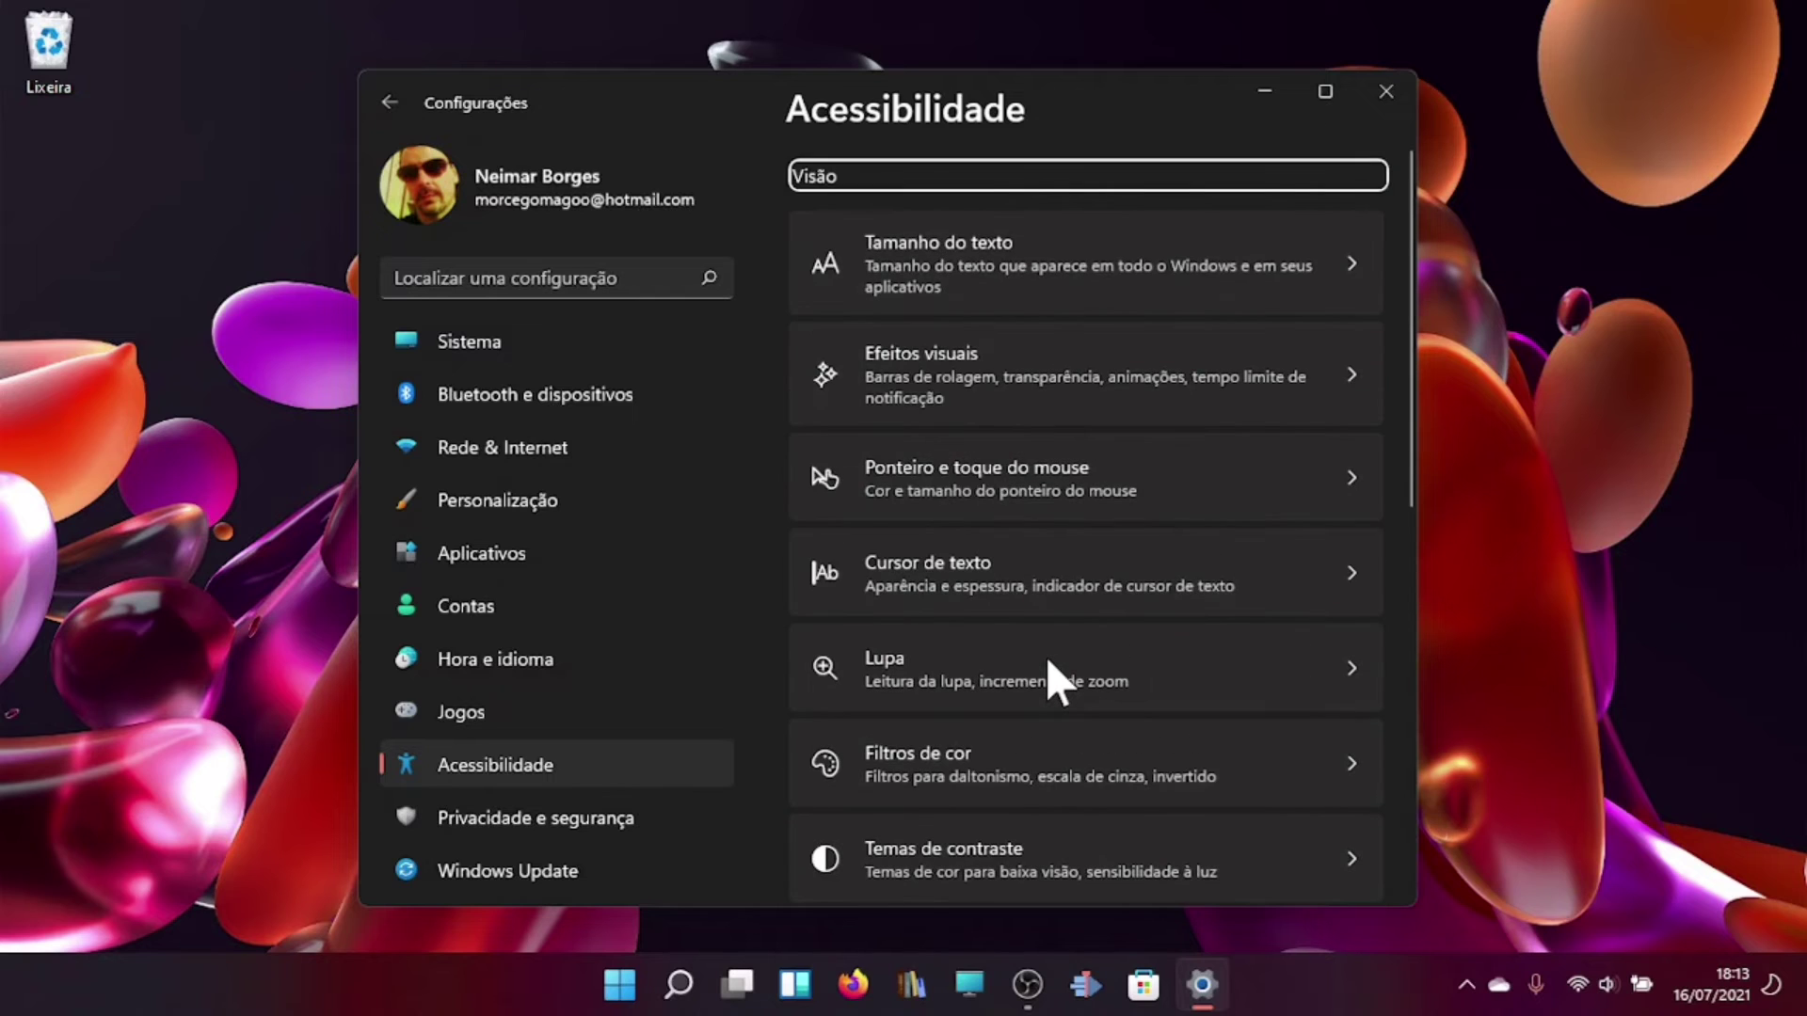
{"action": "key", "text": "Up"}
{"action": "key", "text": "Down"}
{"action": "key", "text": "Down"}
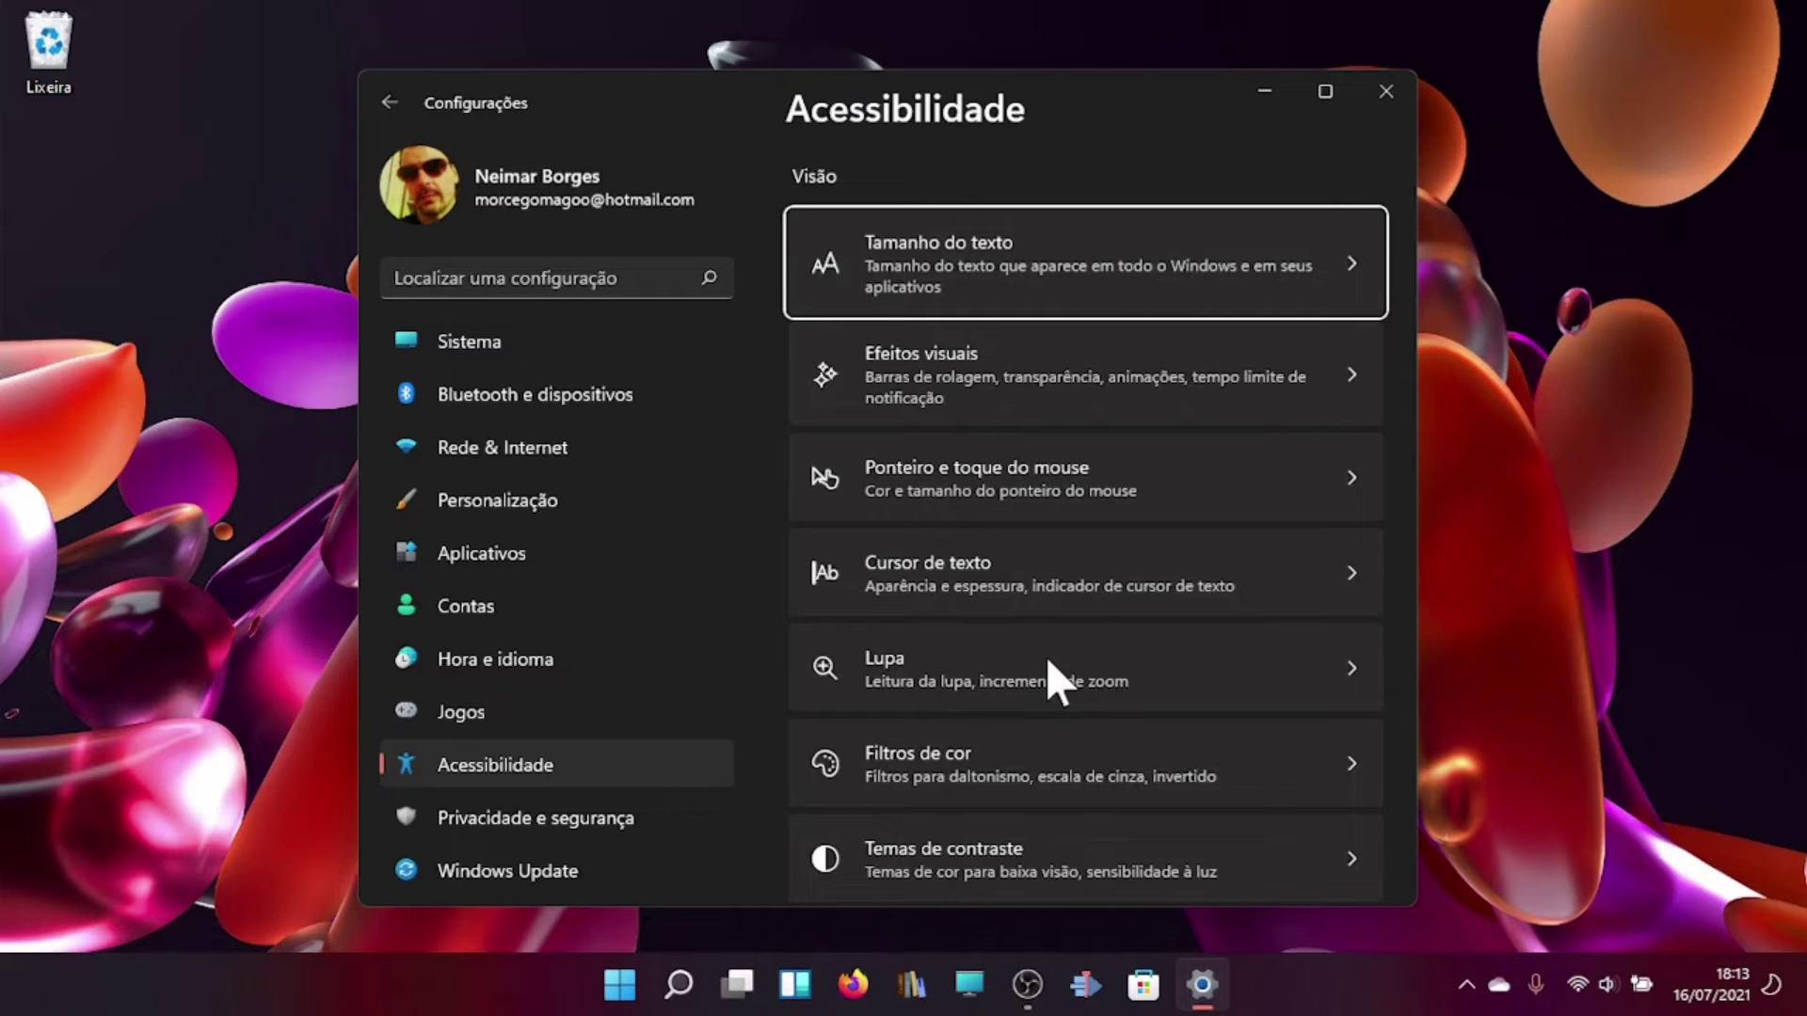
Exit the NVDA screen reader and start Narrator instead, moving its focus to Efeitos visuais
{"action": "key", "text": "Insert+q"}
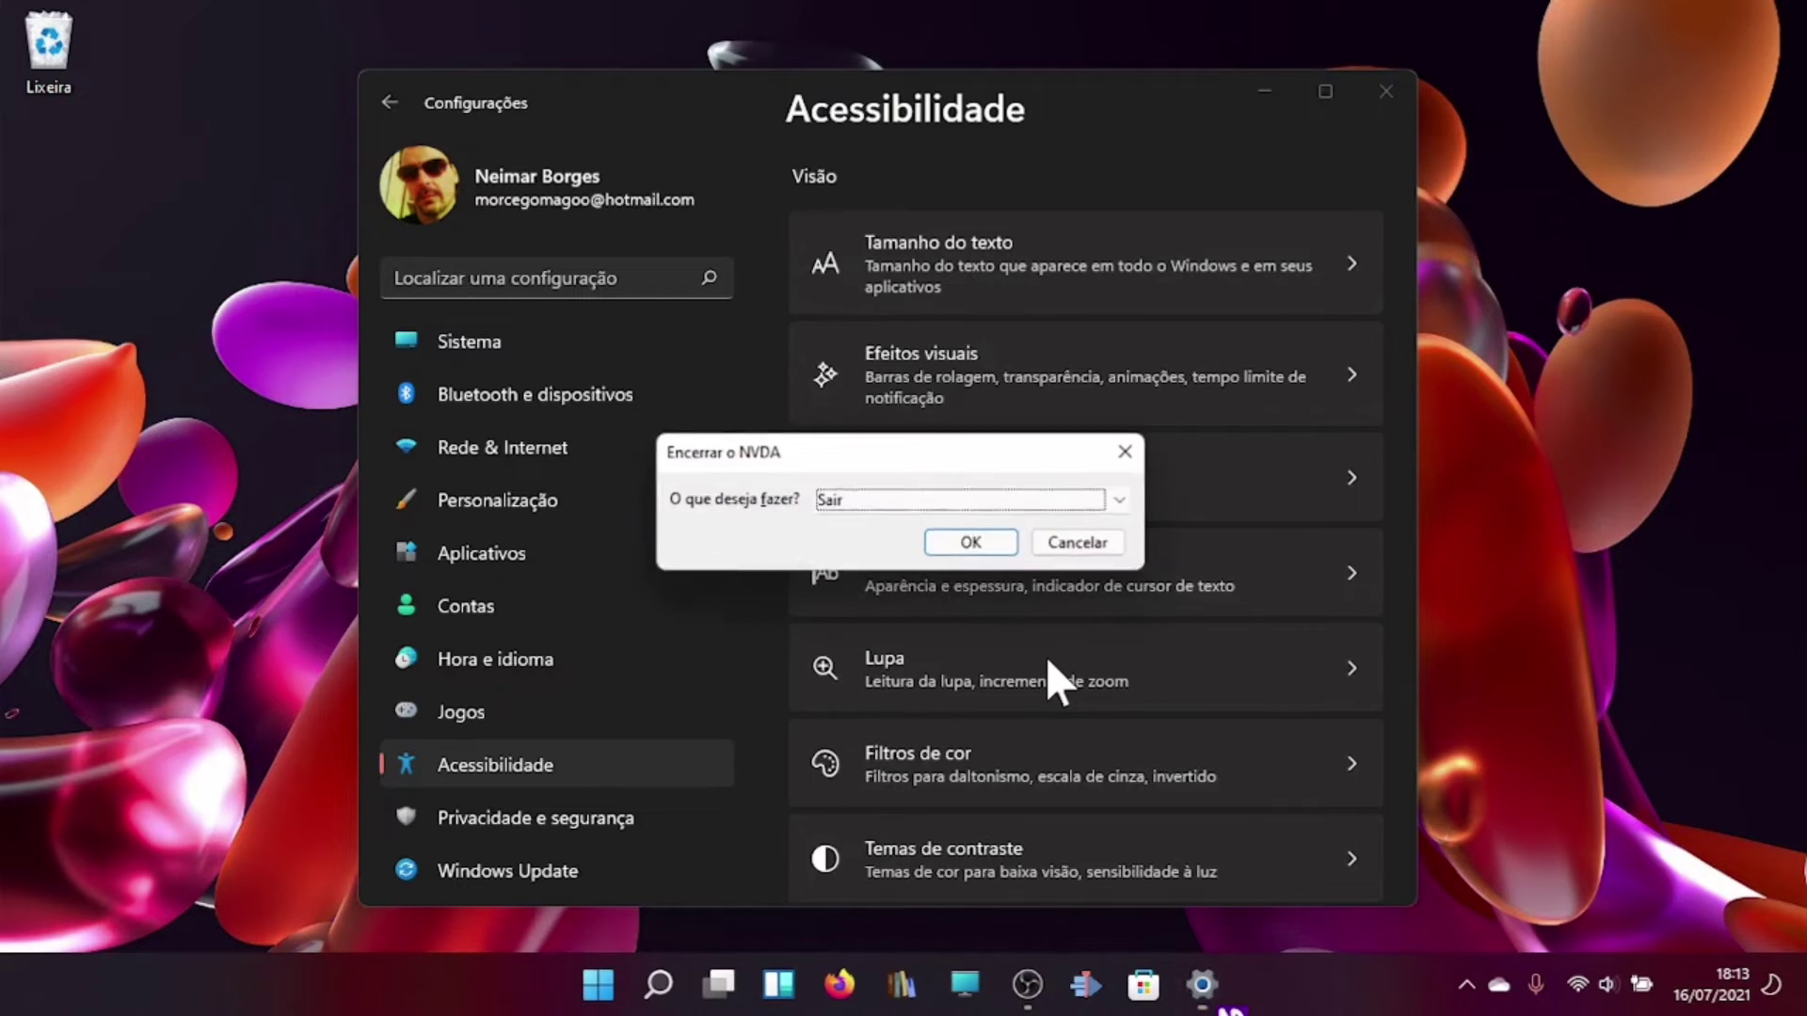
{"action": "key", "text": "Return"}
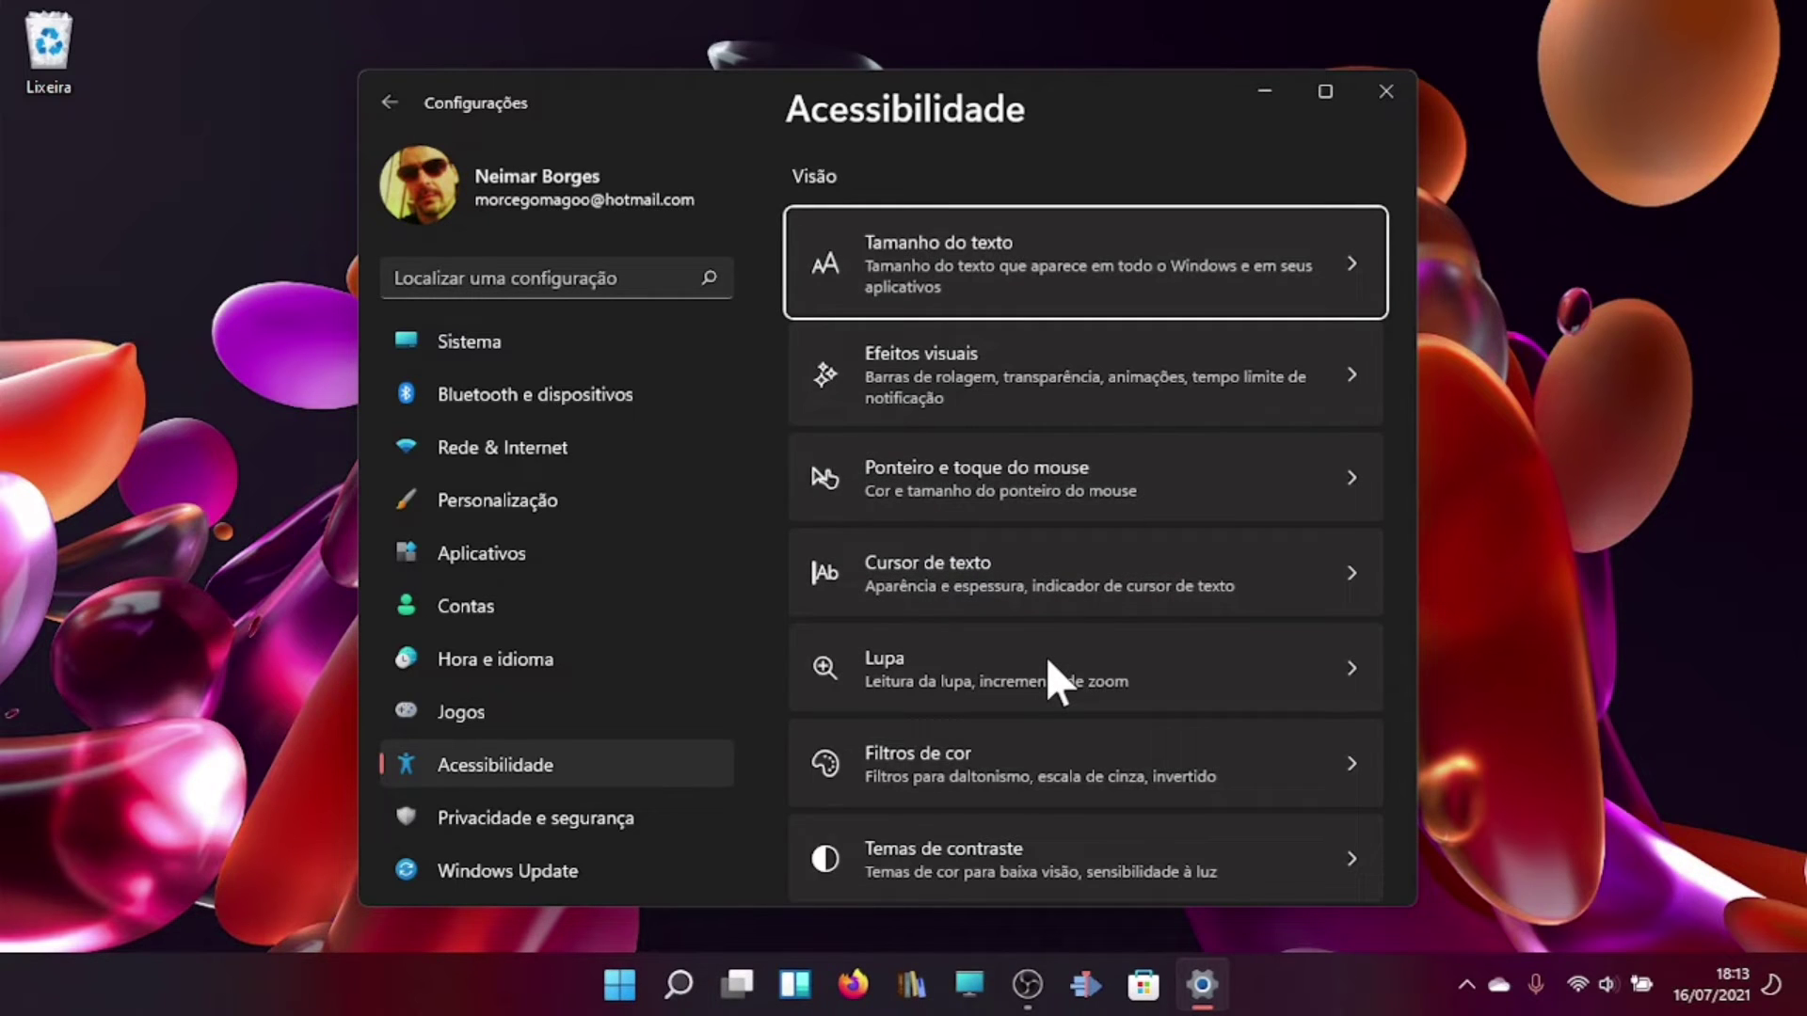
{"action": "key", "text": "ctrl+super+Return"}
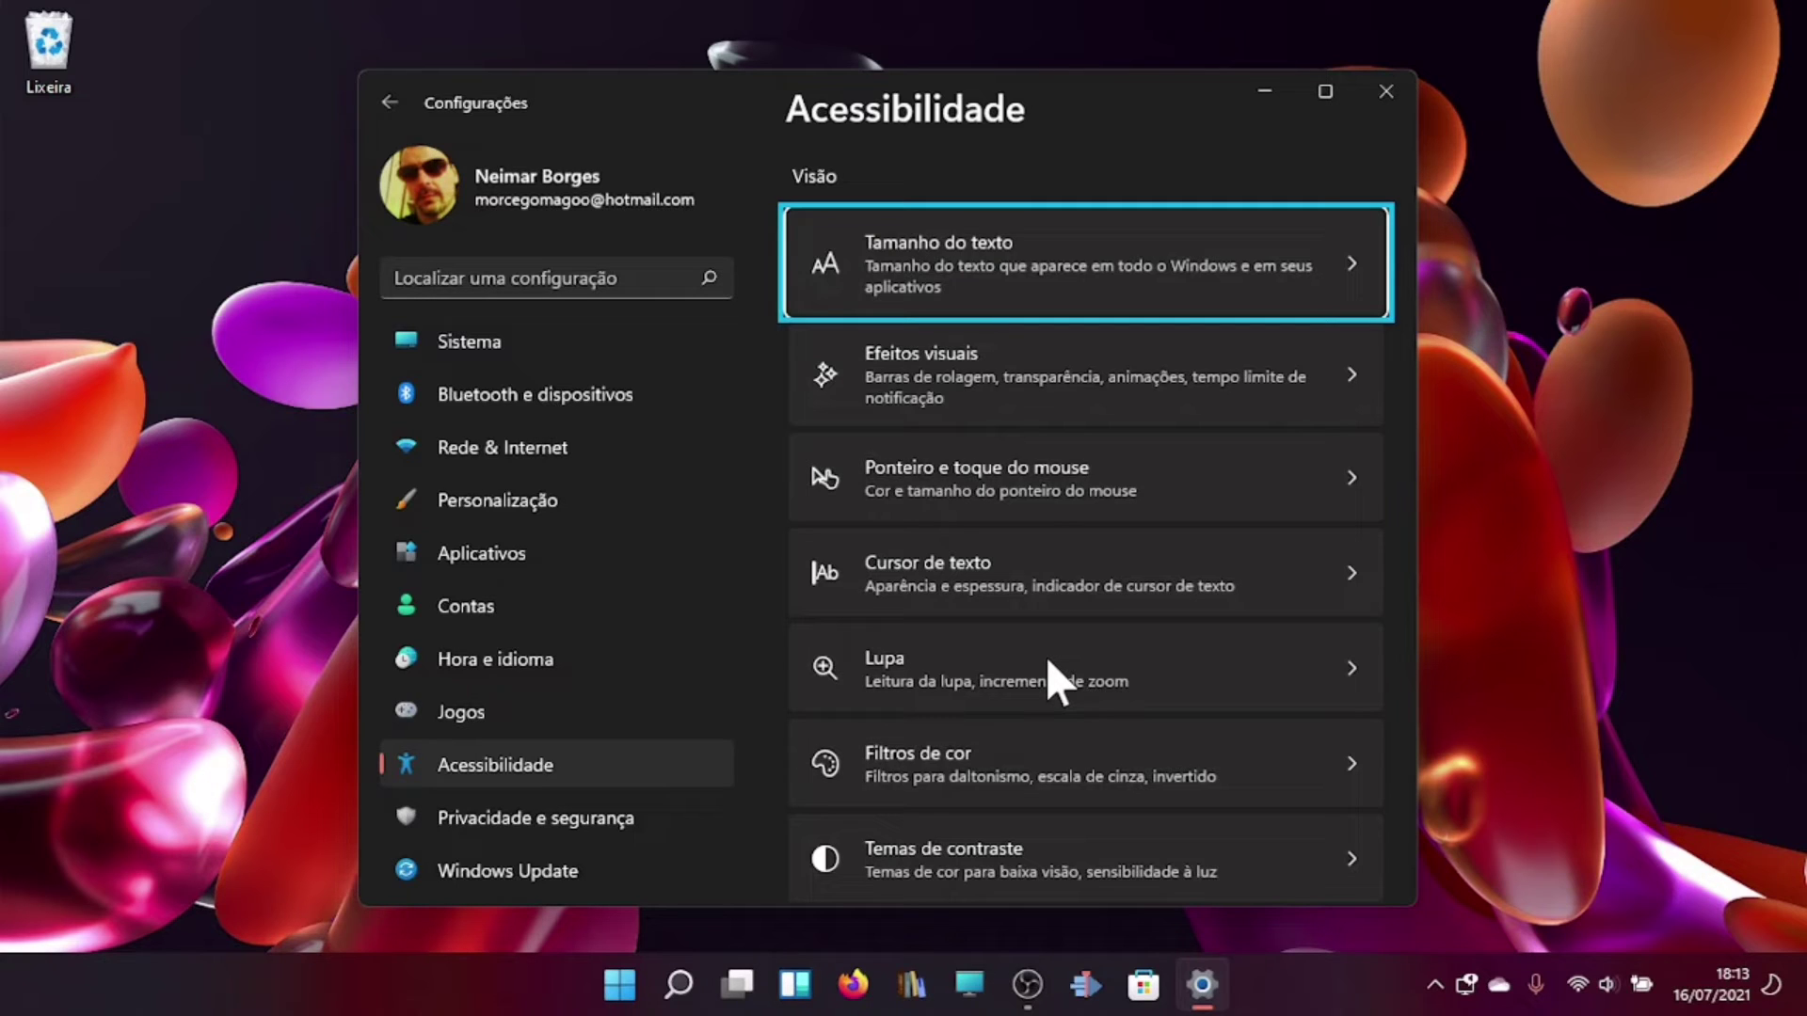
{"action": "key", "text": "Down"}
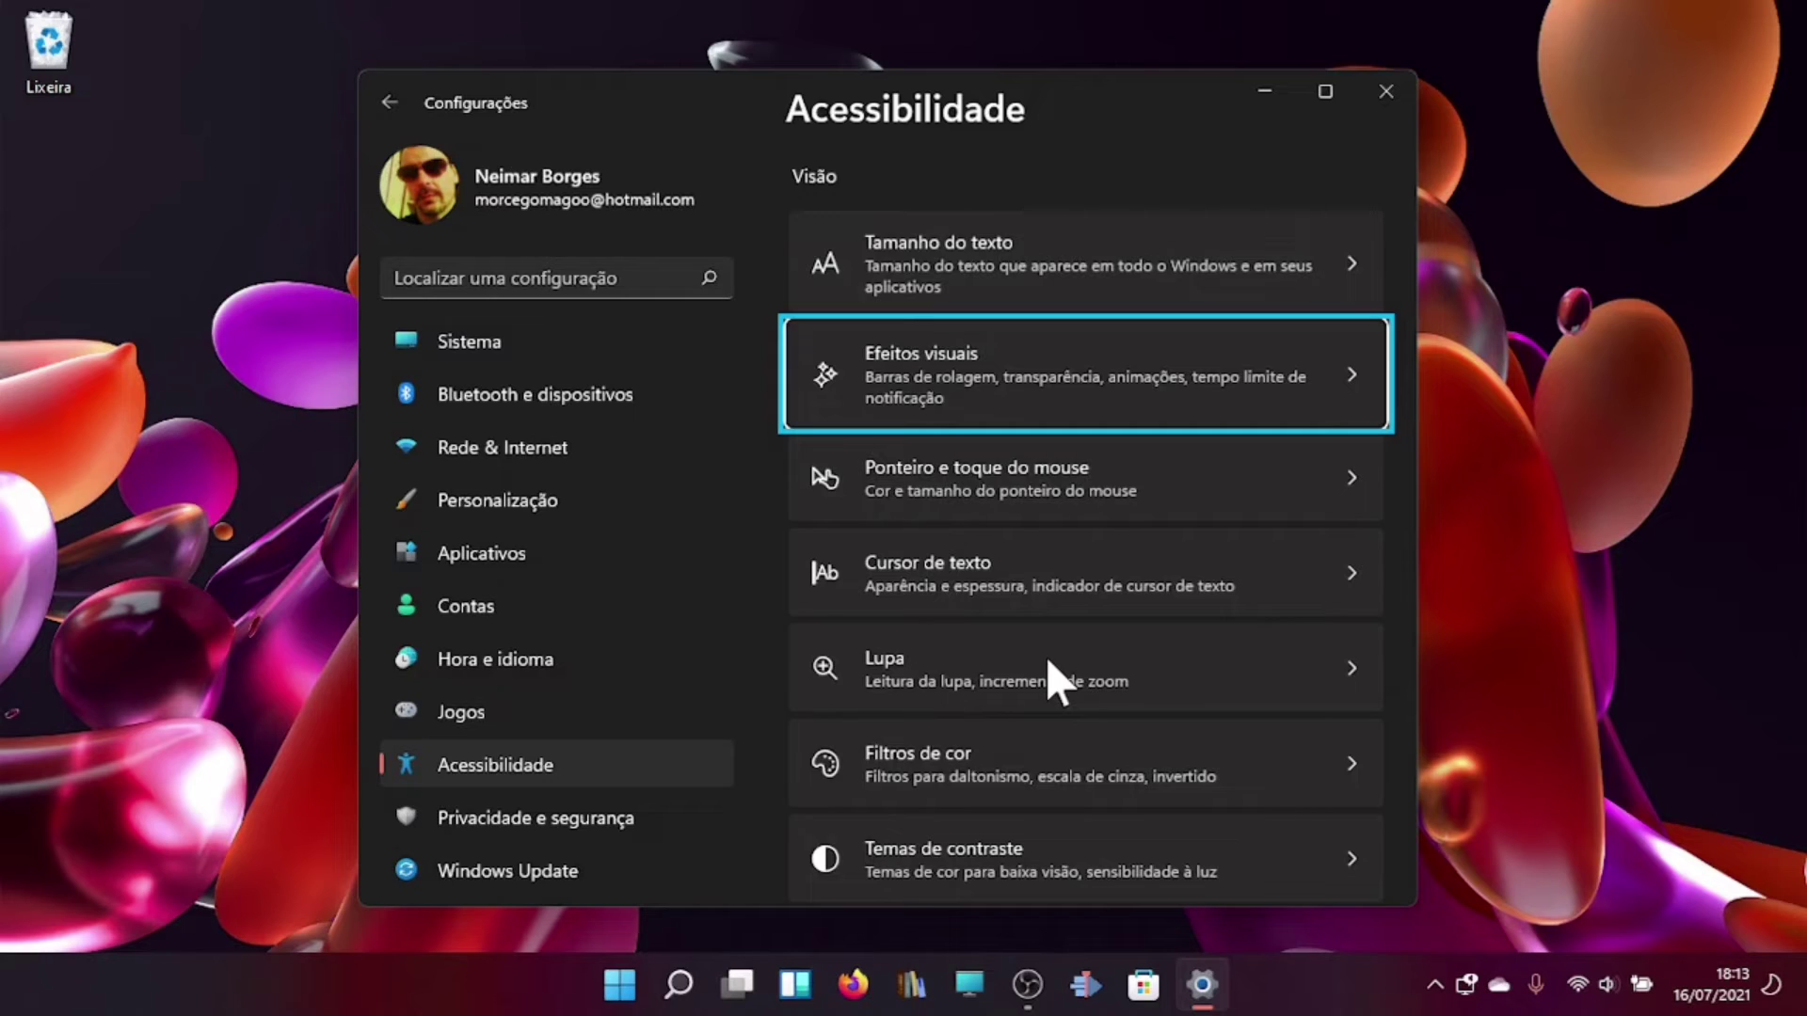
Move Narrator's focus back to Tamanho do texto, and search for "nv" to launch the NVDA screen reader
{"action": "key", "text": "Up"}
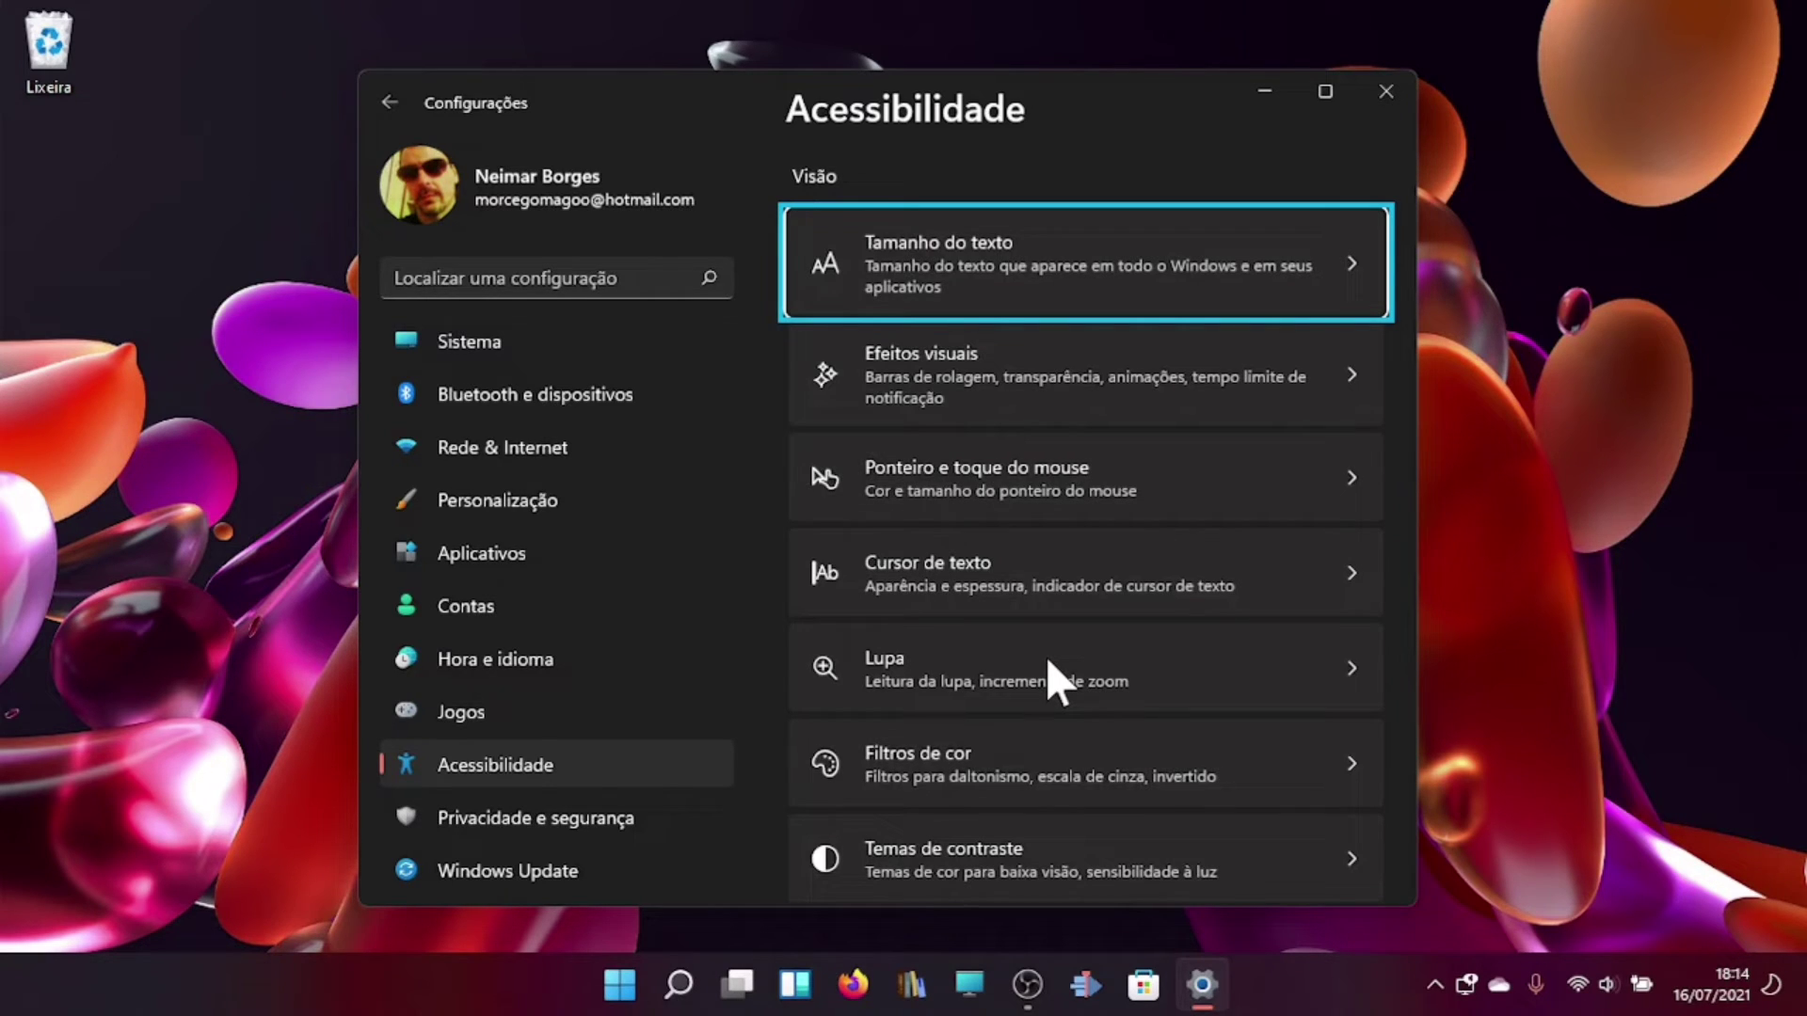
{"action": "key", "text": "super+s"}
{"action": "type", "text": "nv"}
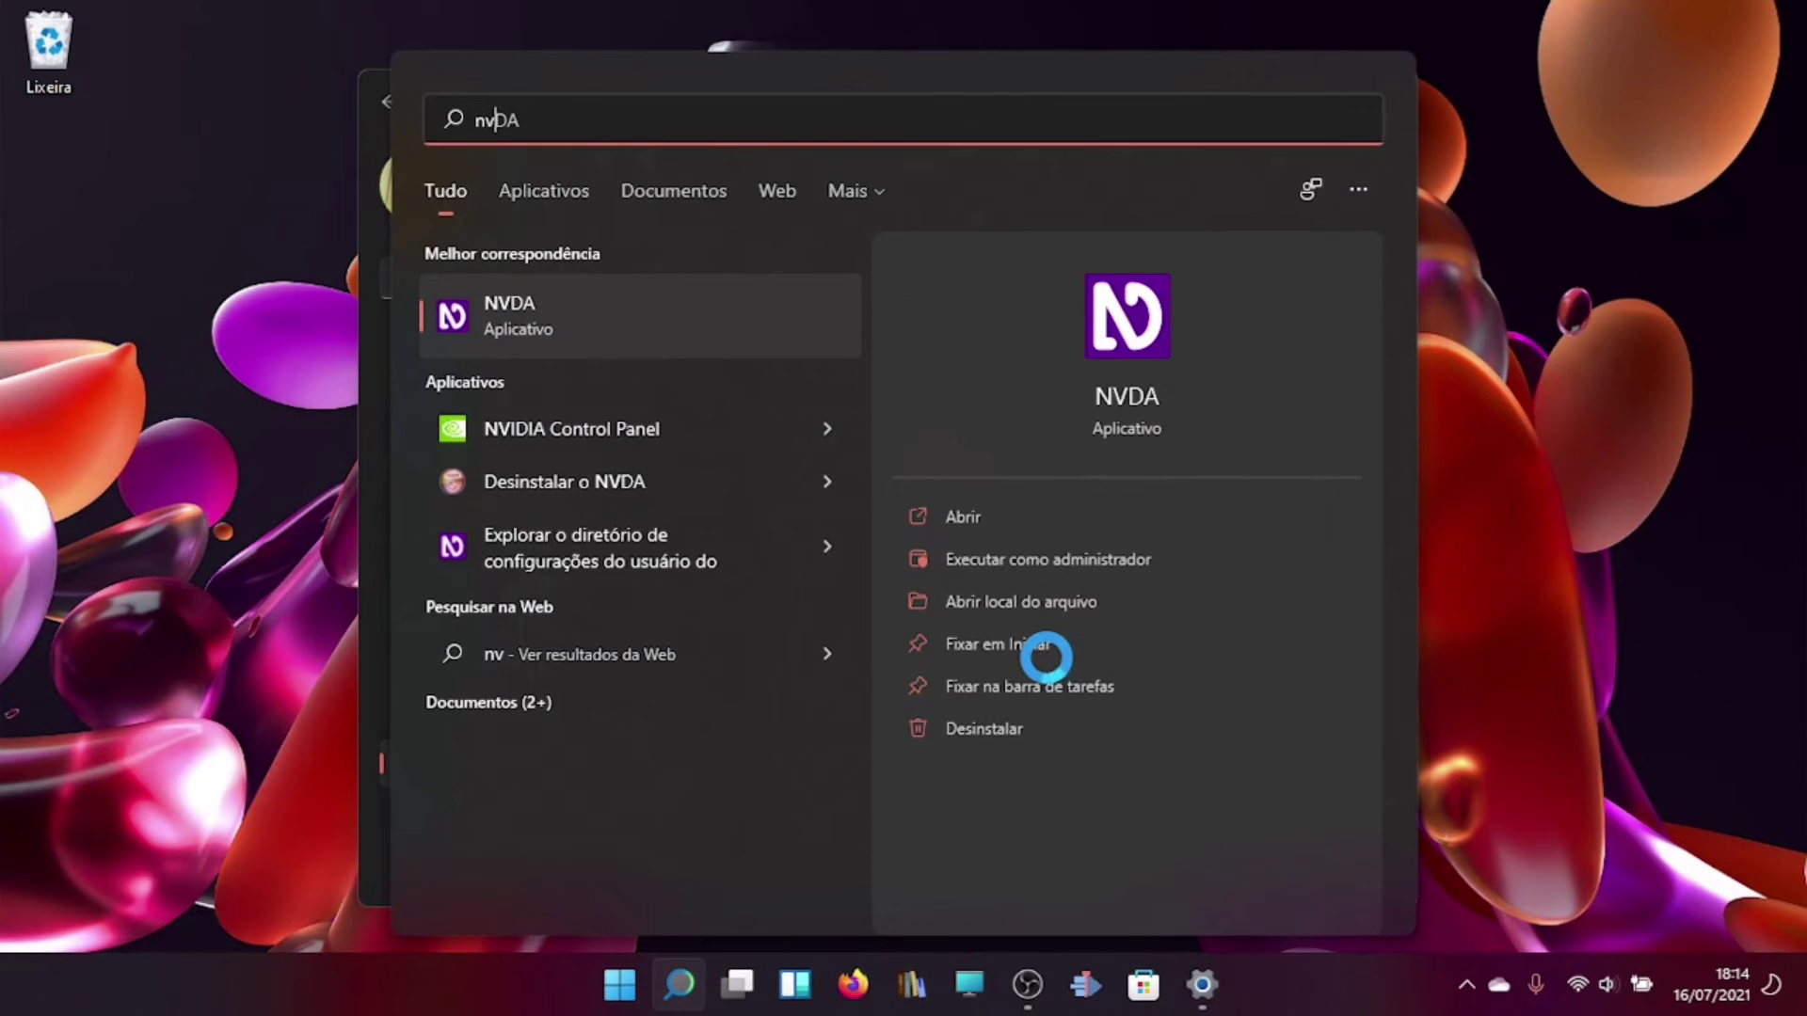
{"action": "key", "text": "Return"}
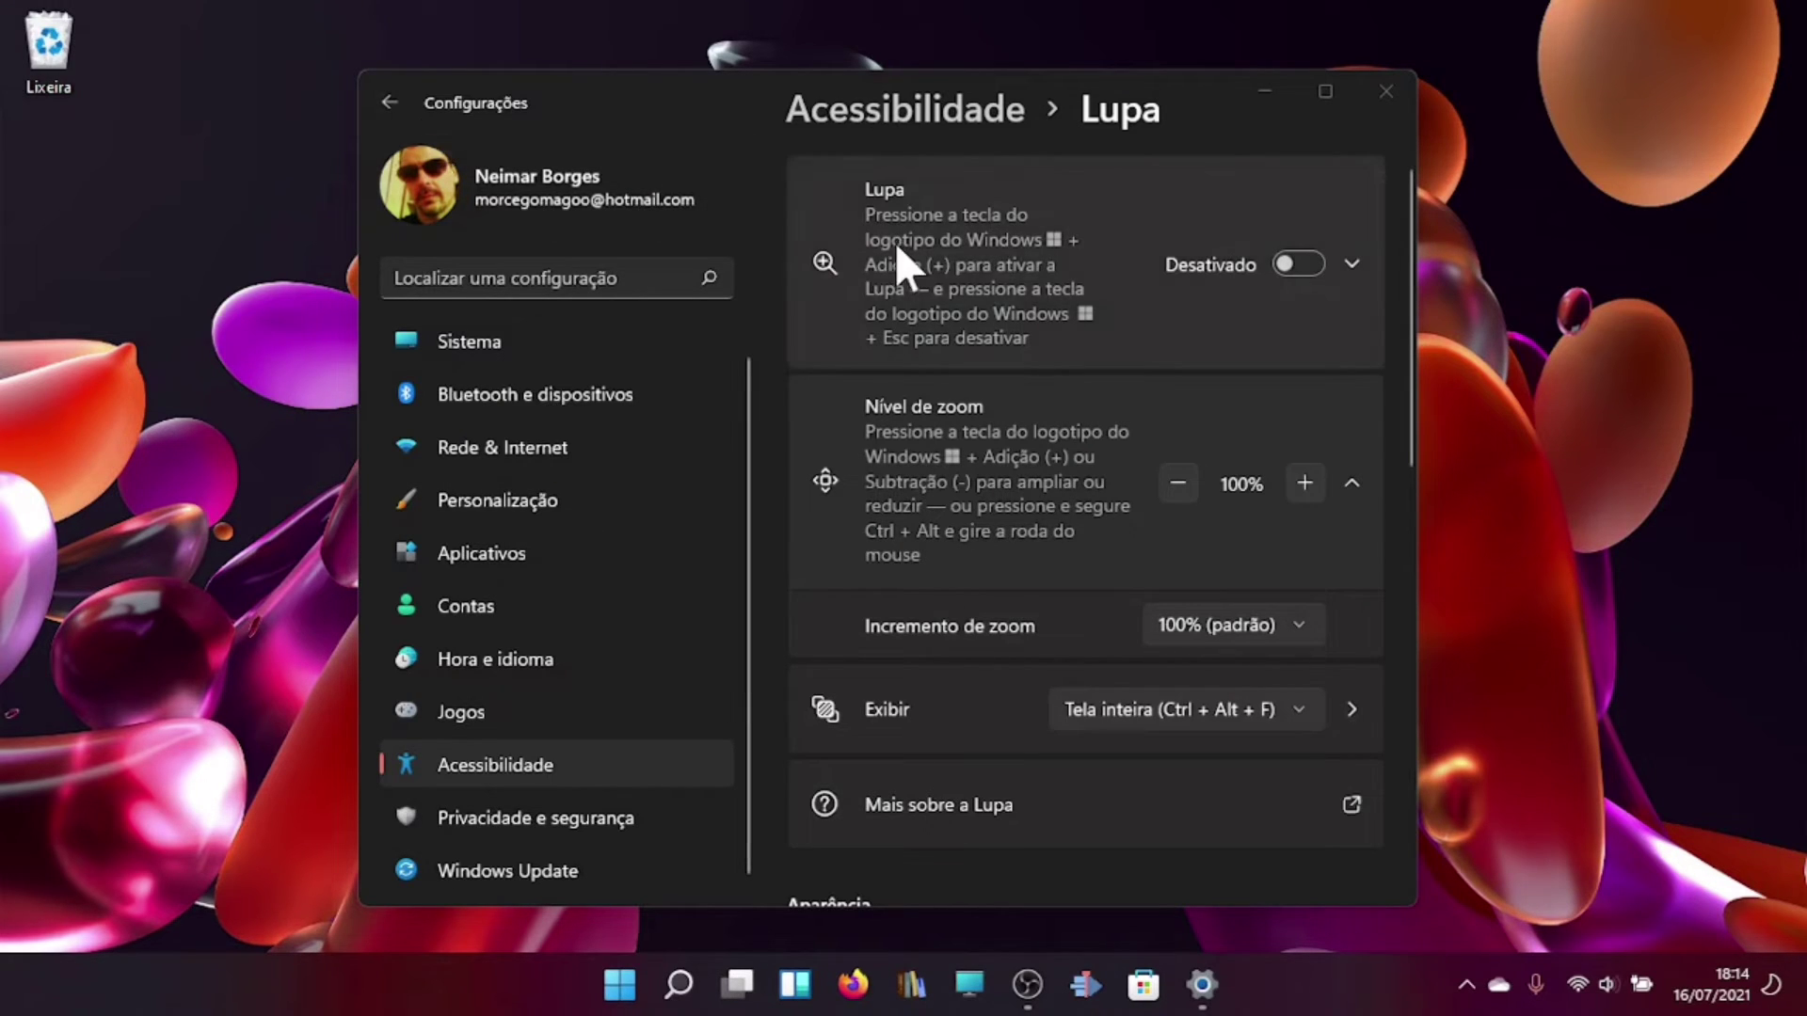
Expand the startup options of the Lupa setting and return to the main Acessibilidade page
{"action": "left_click", "coordinate": [912, 295]}
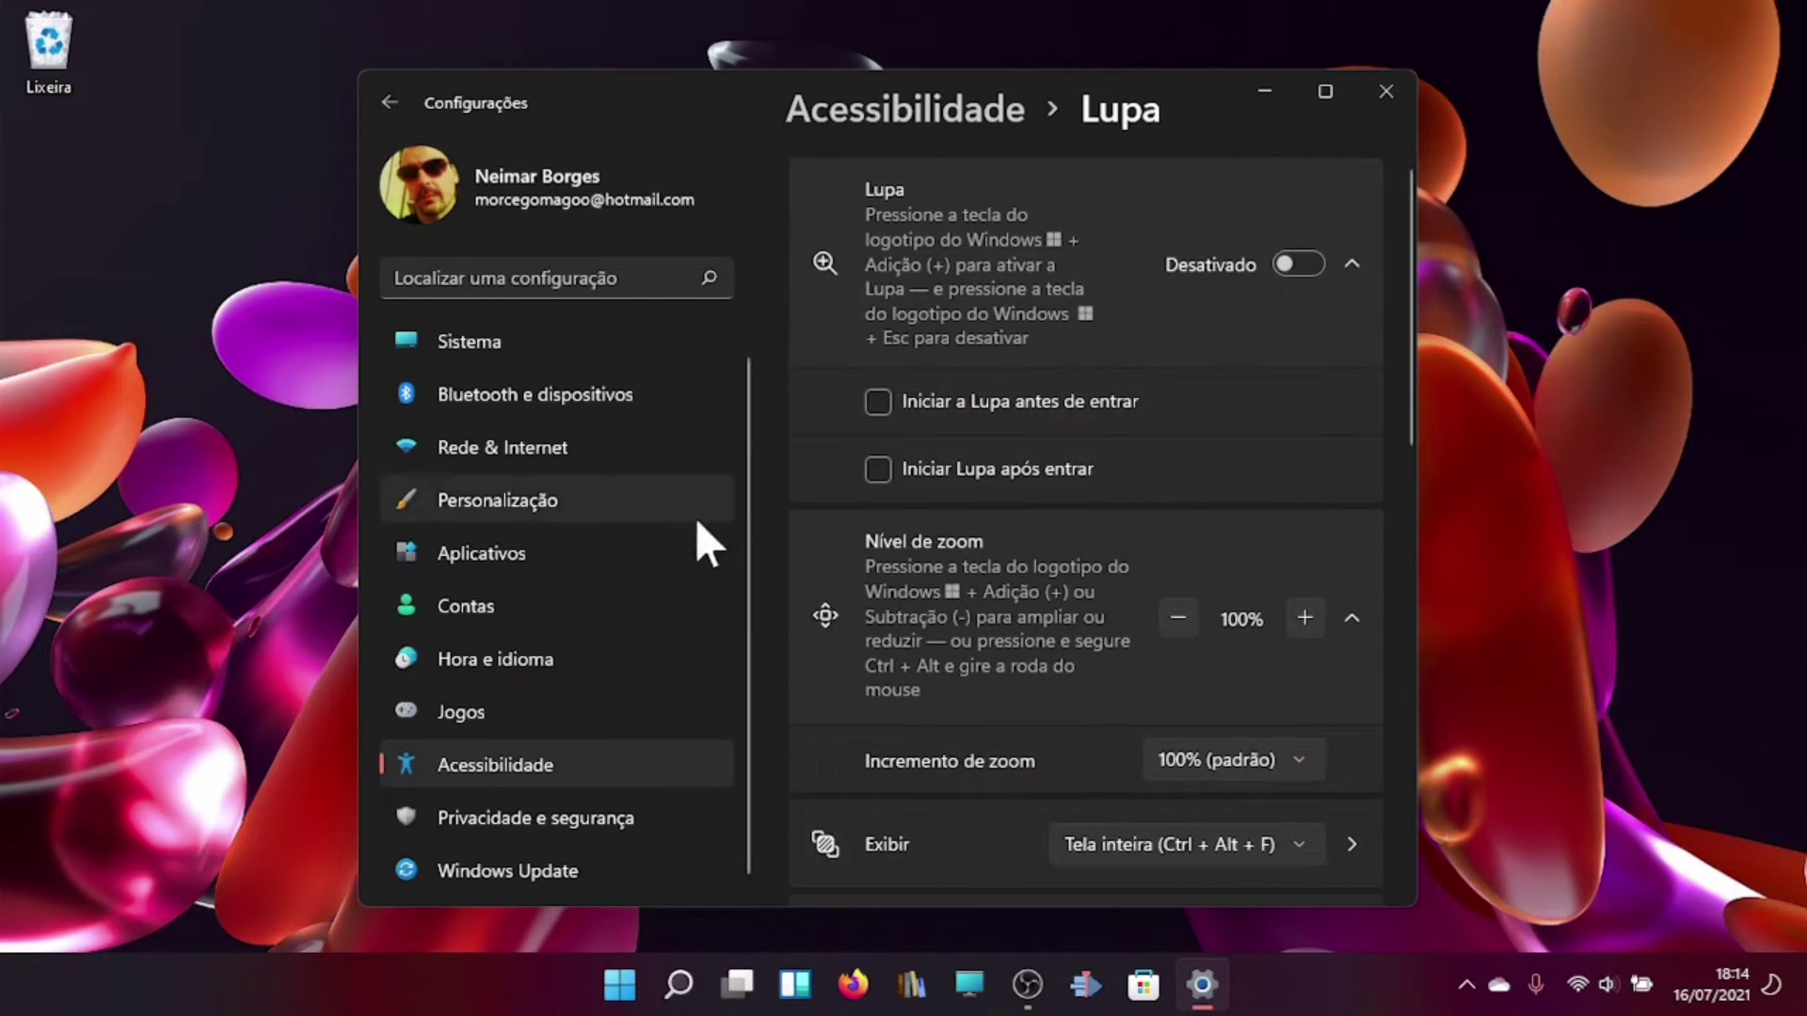
{"action": "left_click", "coordinate": [553, 770]}
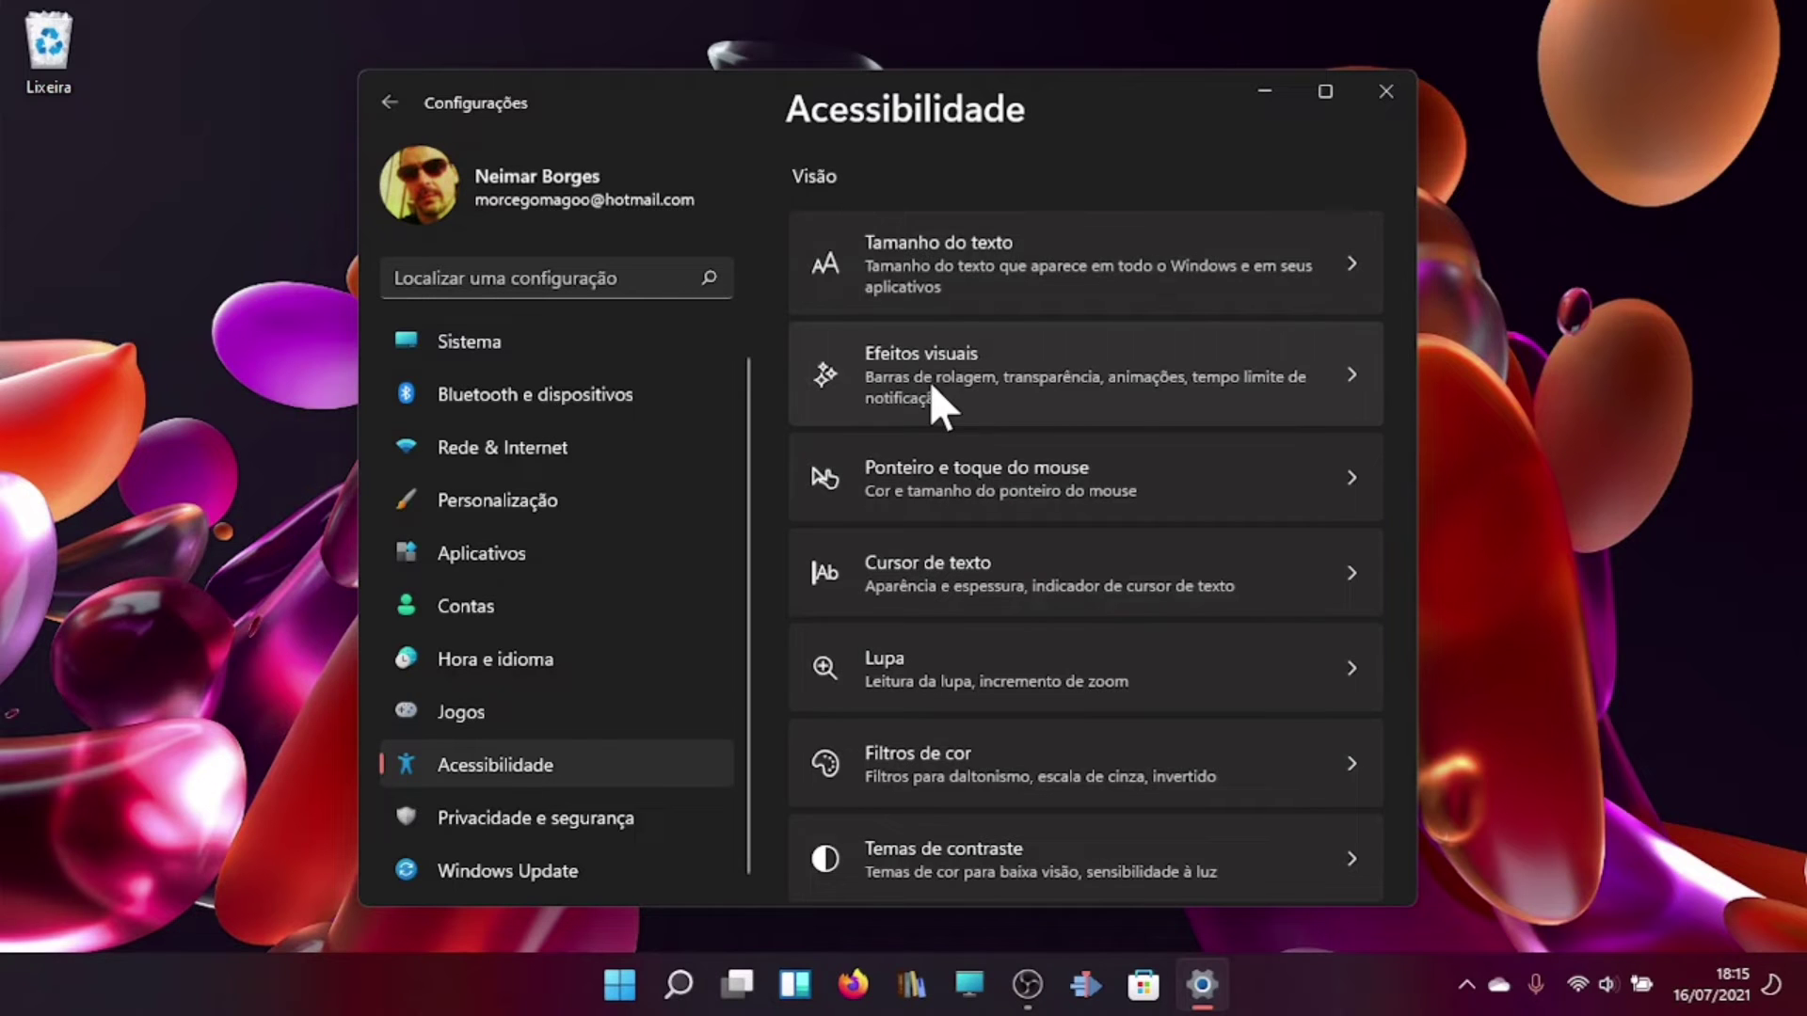
Open Ponteiro e toque do mouse, review its pointer style, size, touch indicator and related settings, and return to Acessibilidade
{"action": "scroll", "coordinate": [930, 382], "scroll_direction": "down", "scroll_amount": 2}
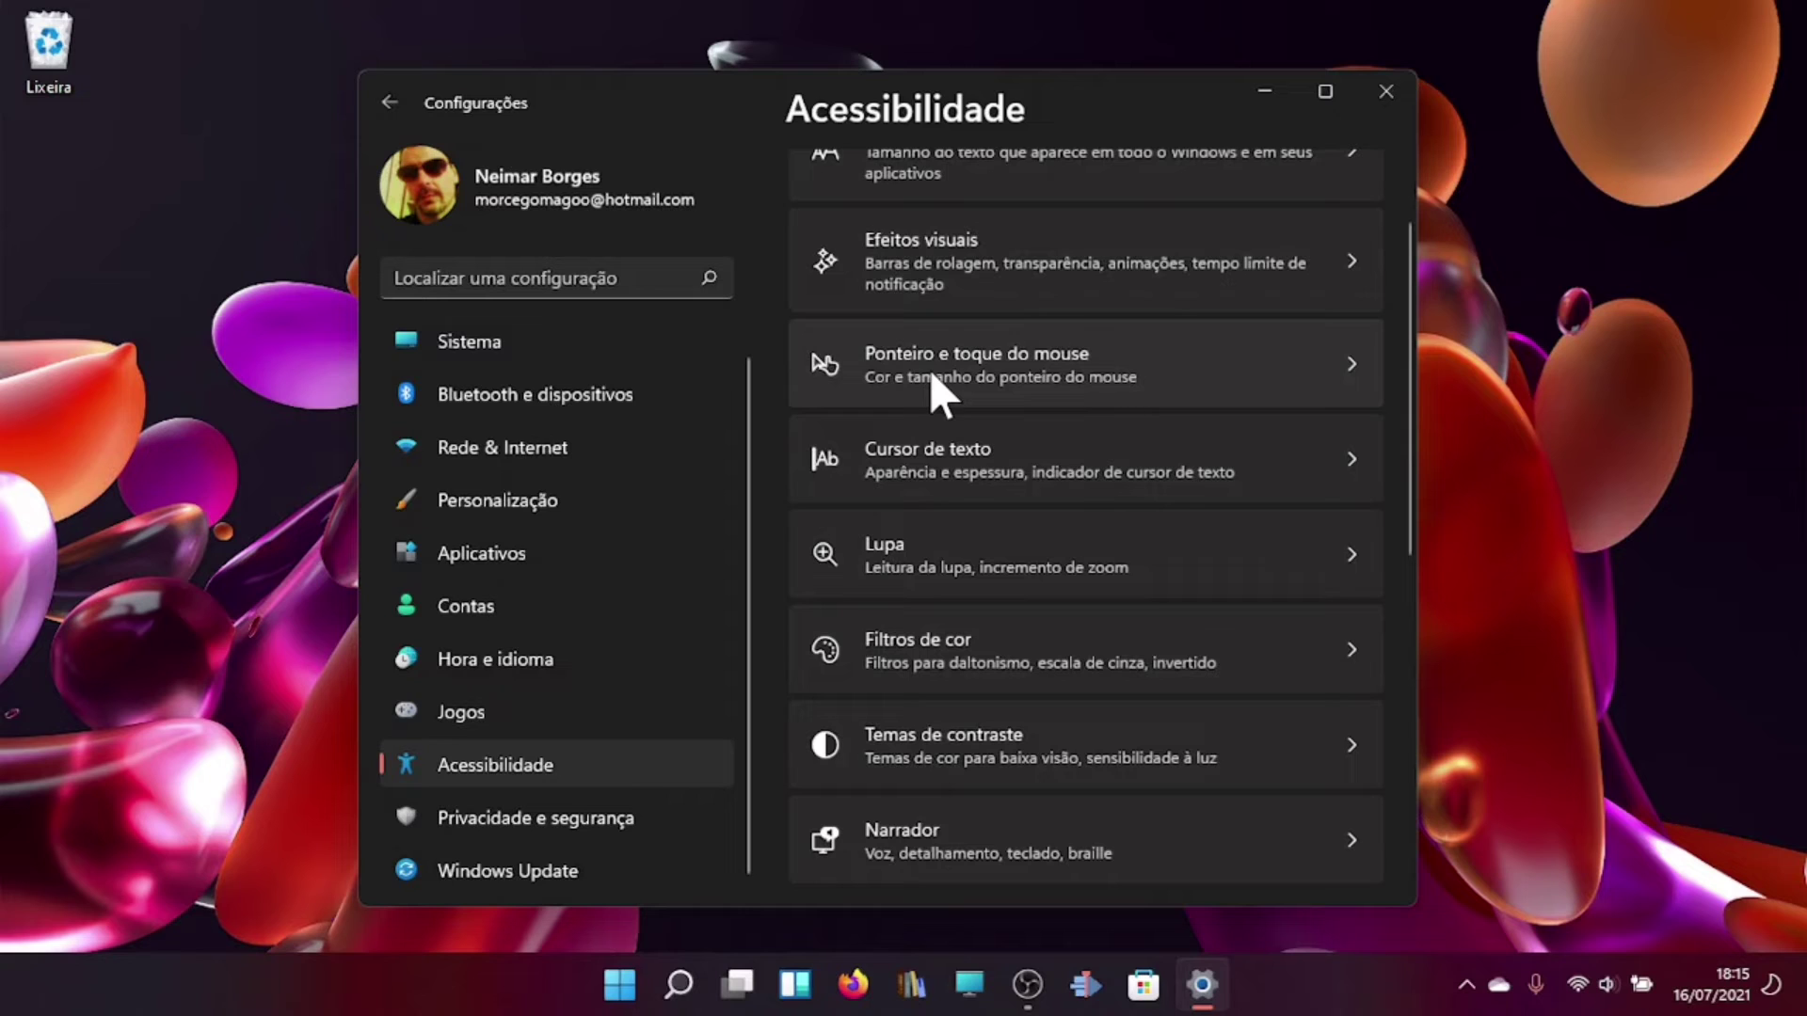
{"action": "left_click", "coordinate": [937, 363]}
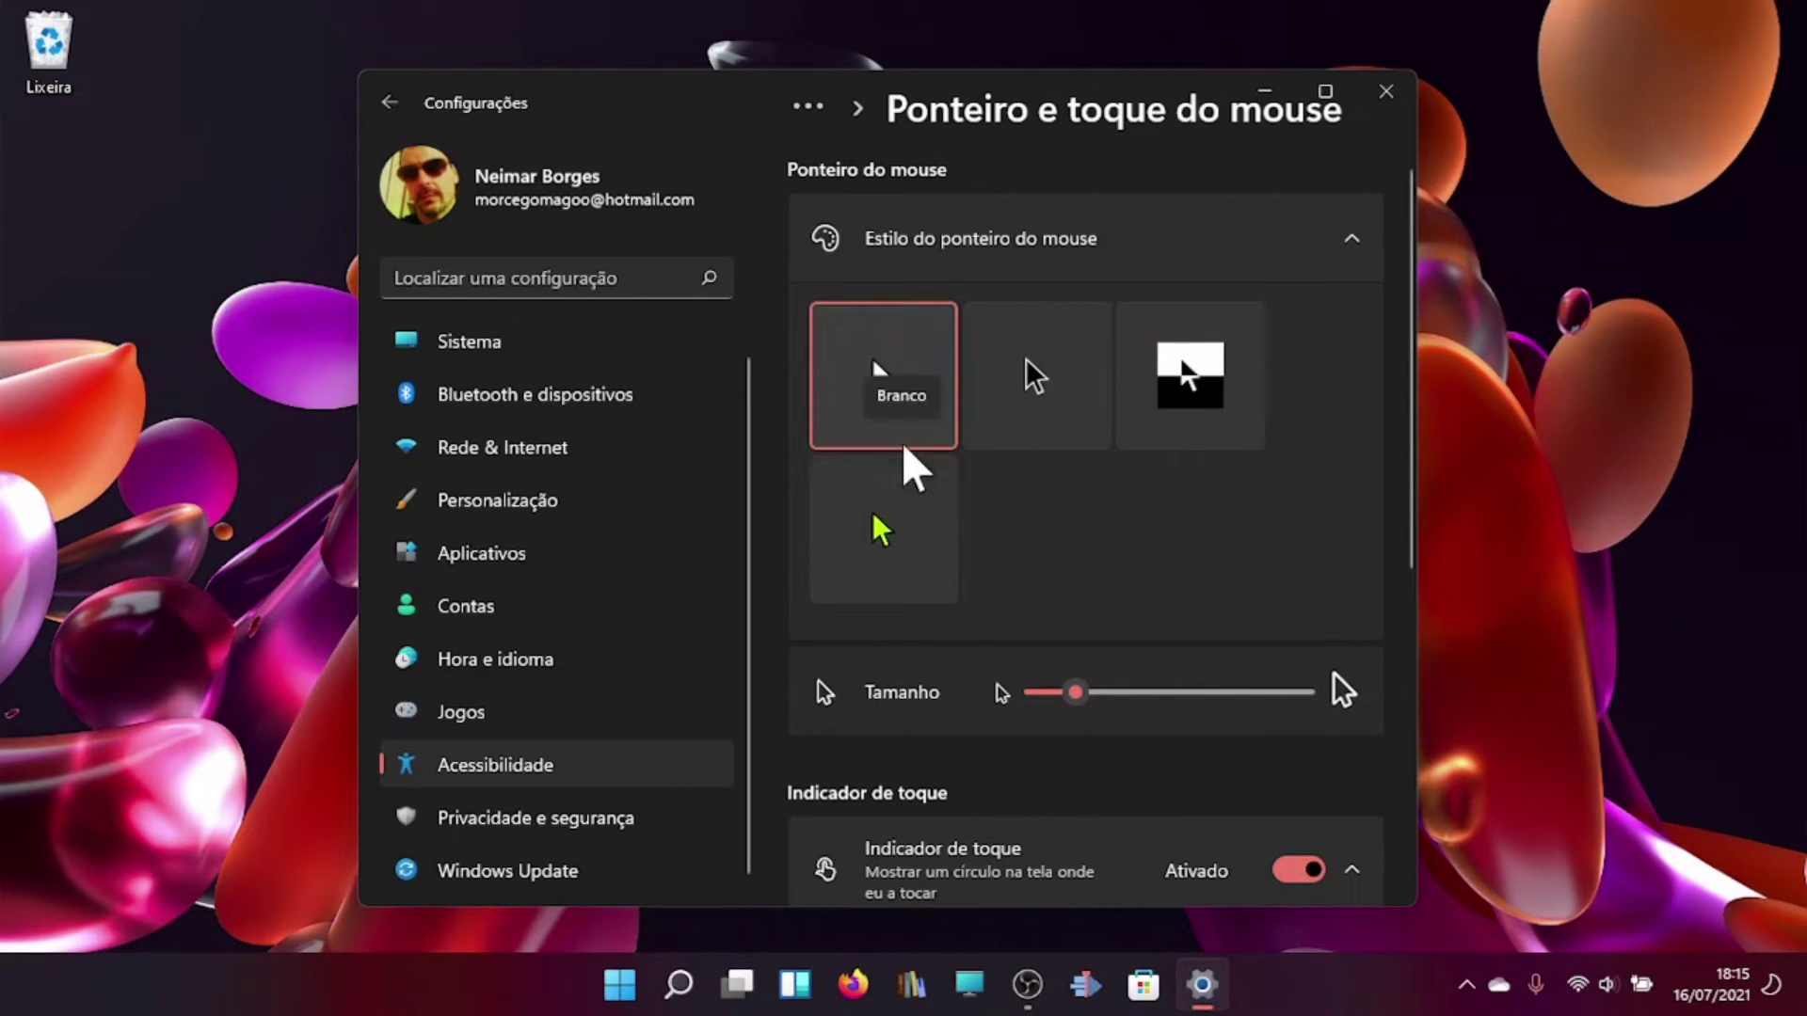
{"action": "scroll", "coordinate": [910, 450], "scroll_direction": "down", "scroll_amount": 1}
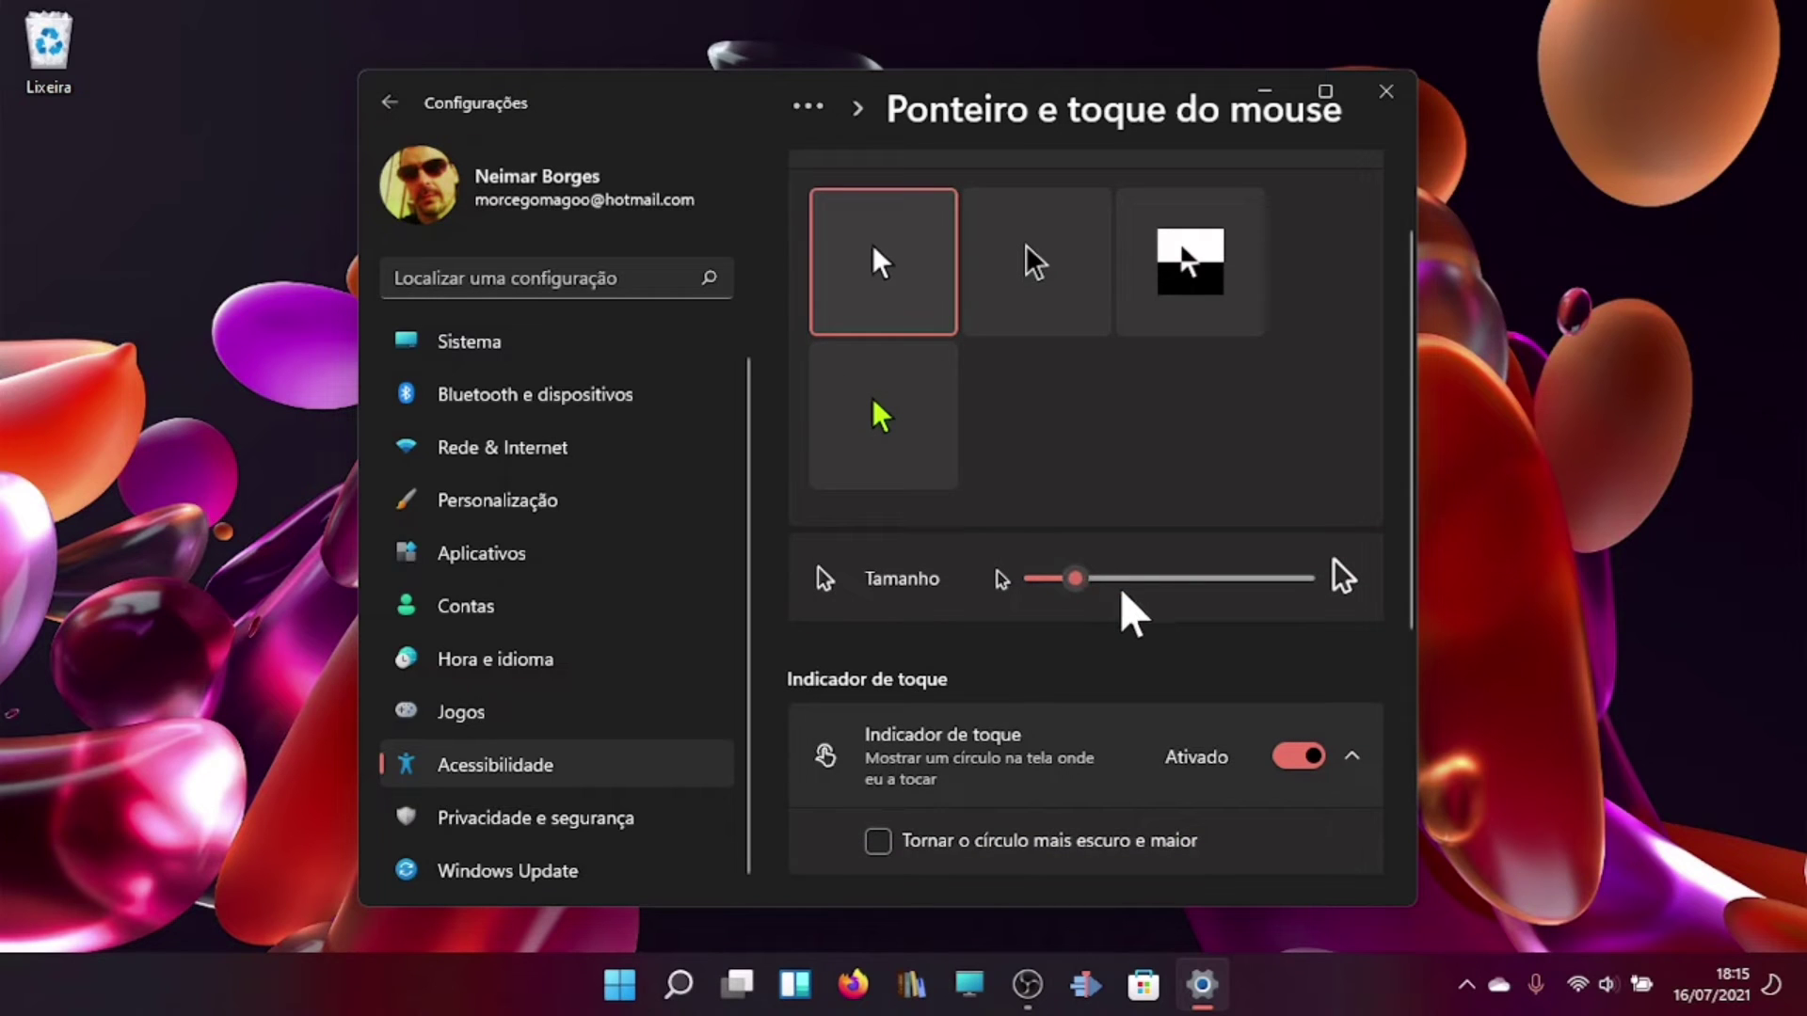
{"action": "scroll", "coordinate": [1123, 593], "scroll_direction": "down", "scroll_amount": 1}
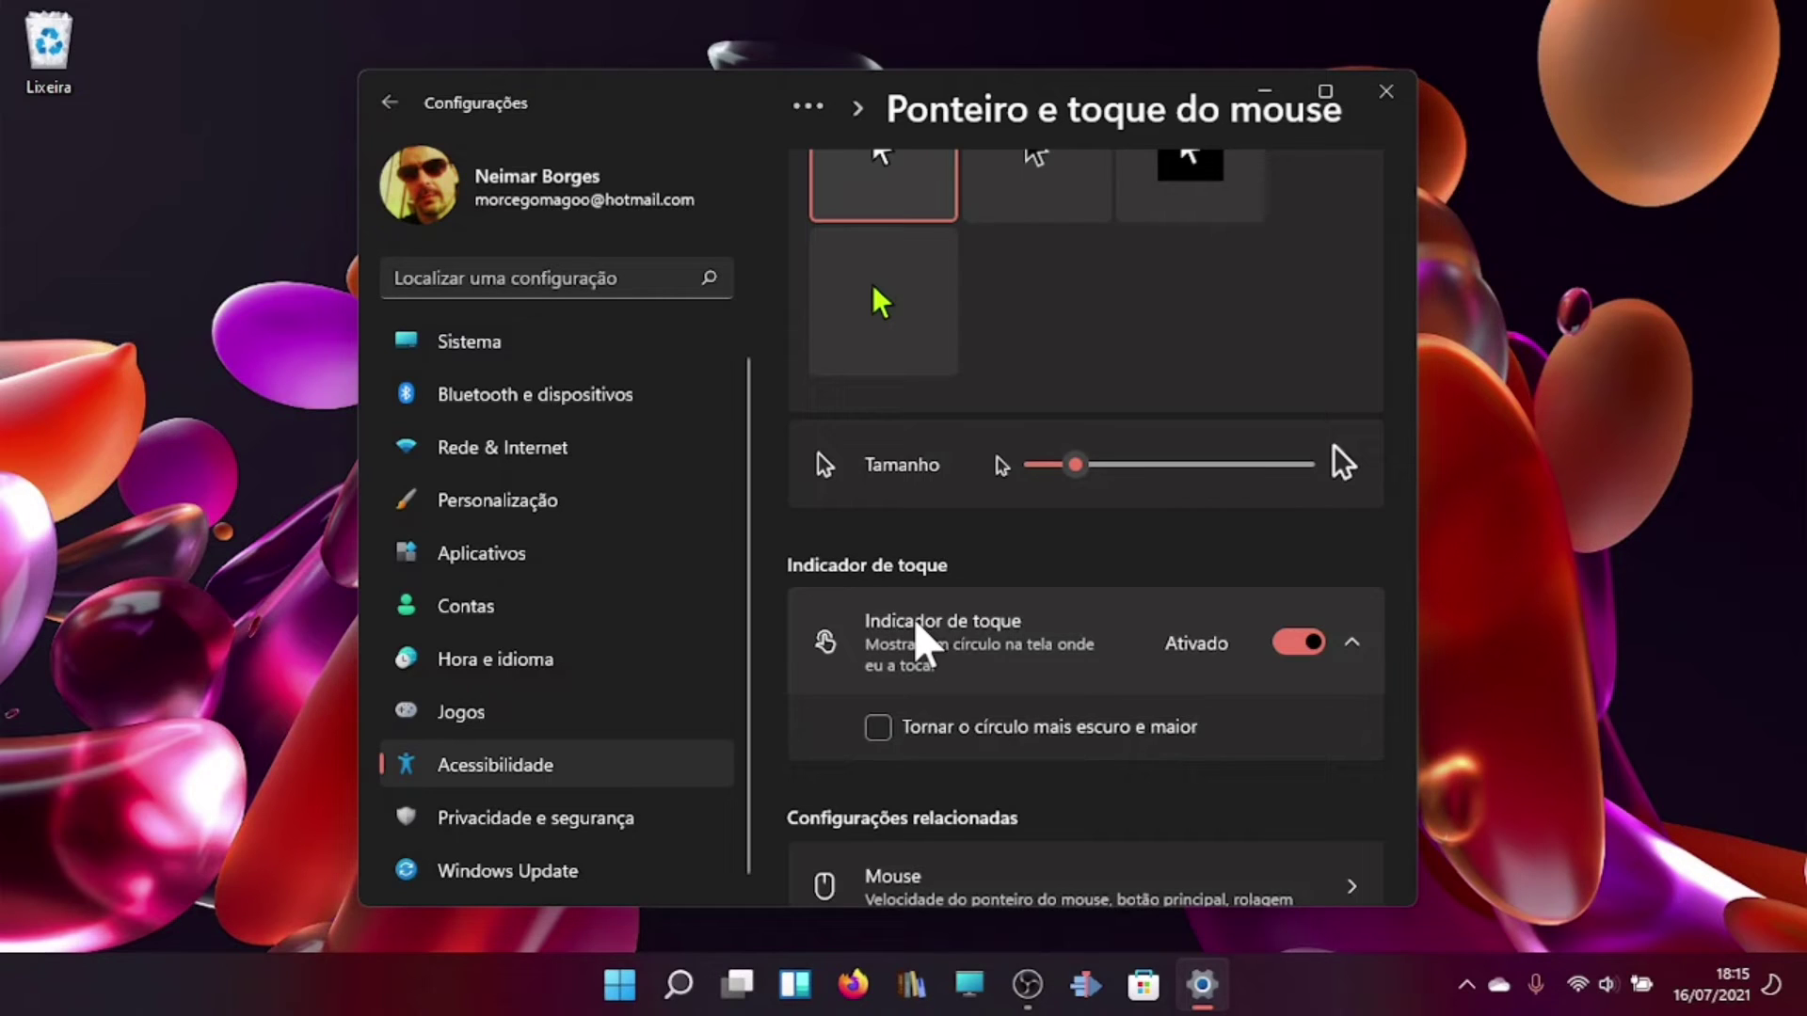
{"action": "scroll", "coordinate": [913, 619], "scroll_direction": "down", "scroll_amount": 3}
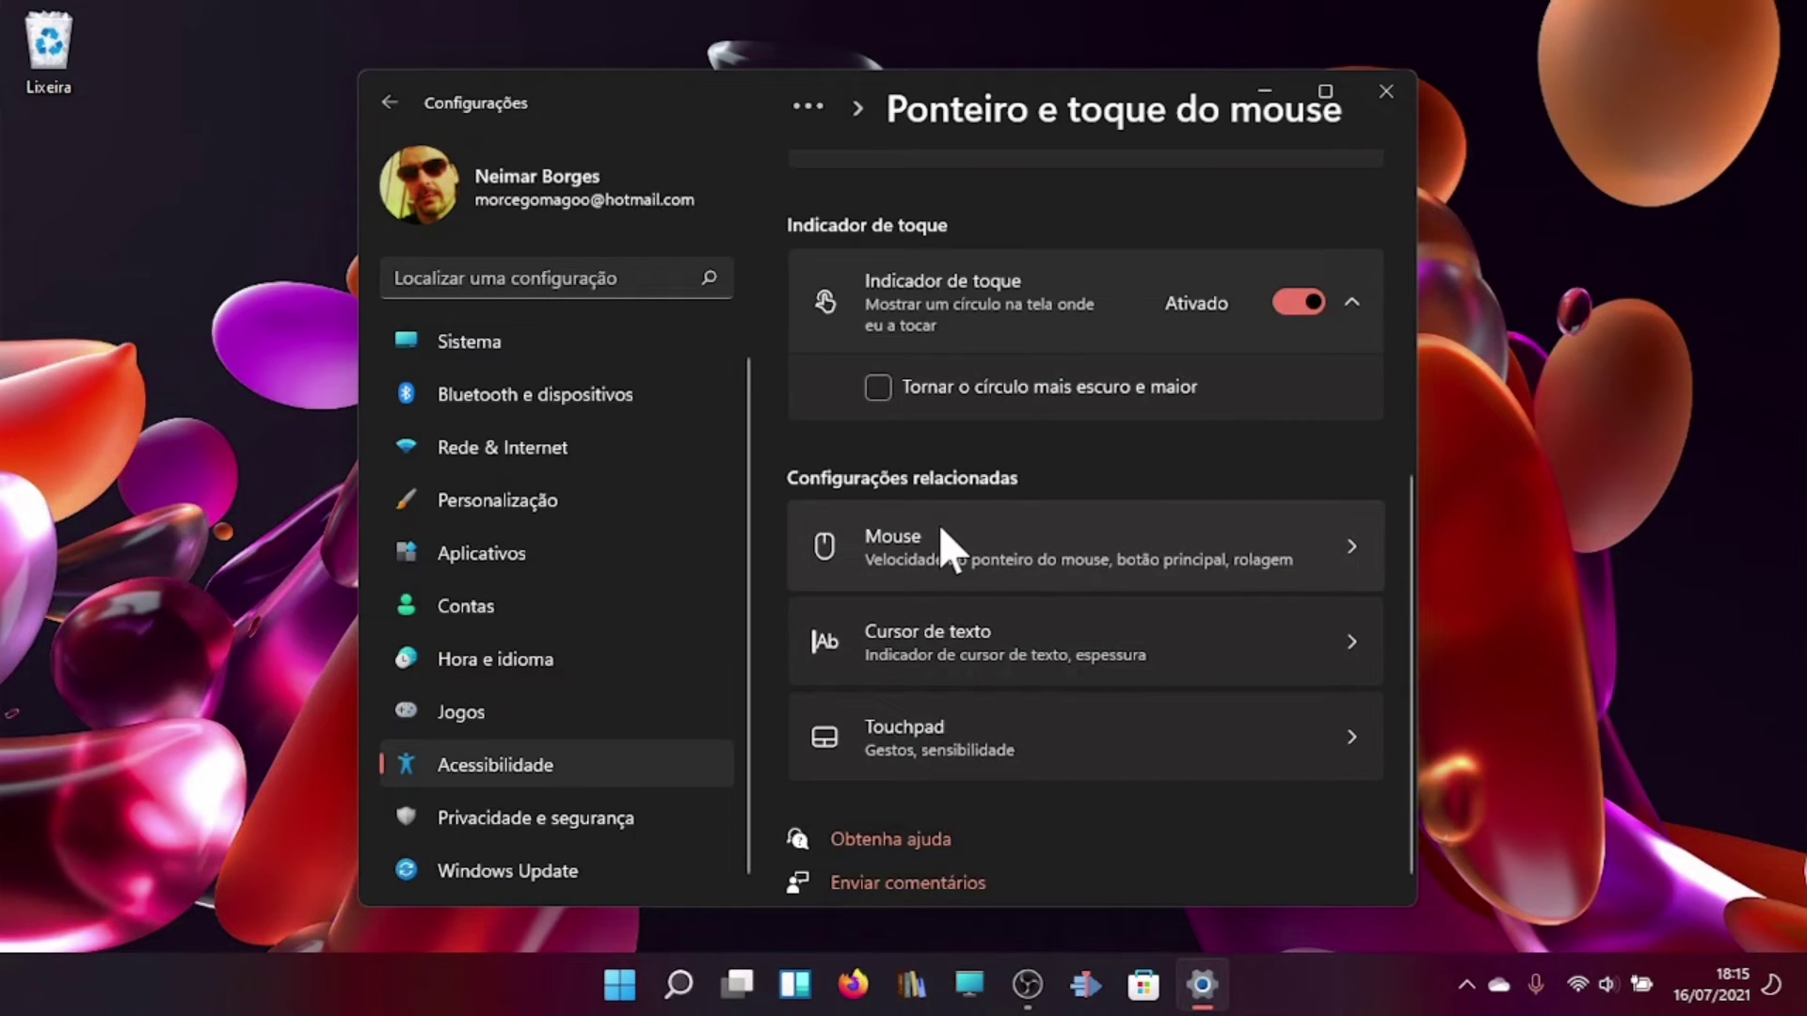
{"action": "scroll", "coordinate": [922, 555], "scroll_direction": "down", "scroll_amount": 1}
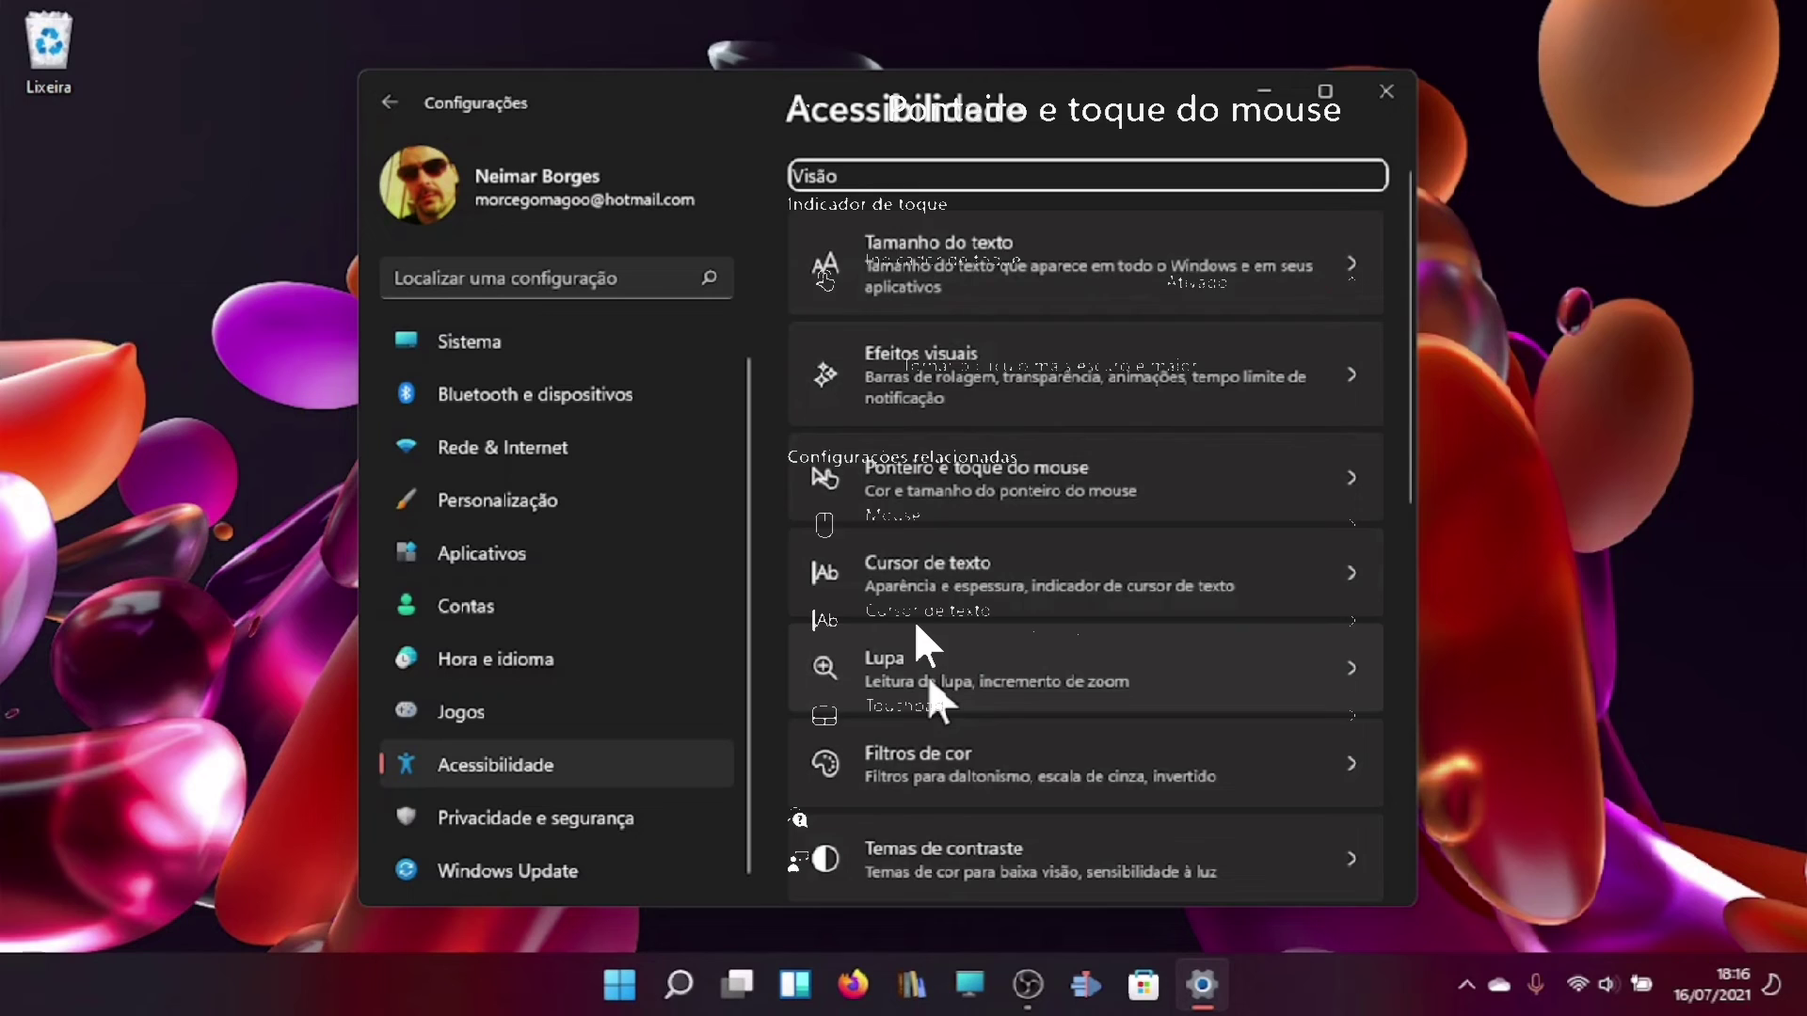
Open Temas de contraste to view the available contrast themes, and return to the Acessibilidade page
{"action": "scroll", "coordinate": [931, 670], "scroll_direction": "down", "scroll_amount": 1}
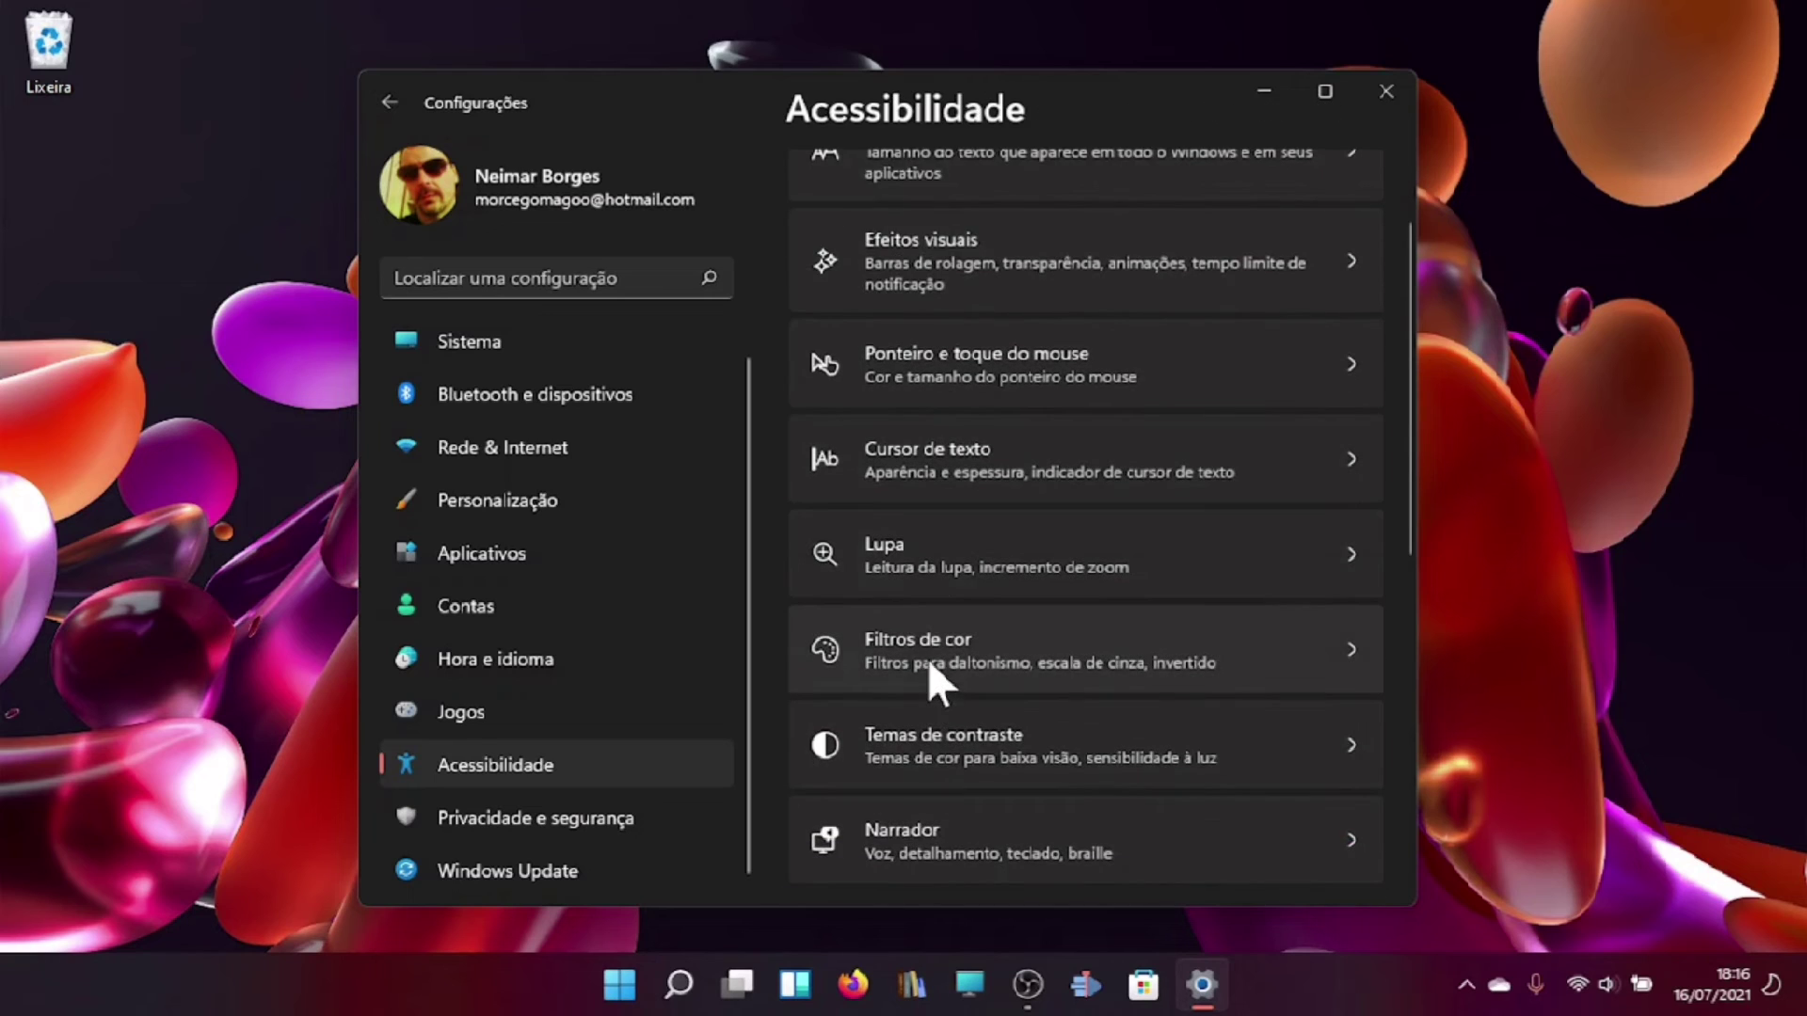
{"action": "scroll", "coordinate": [932, 650], "scroll_direction": "down", "scroll_amount": 1}
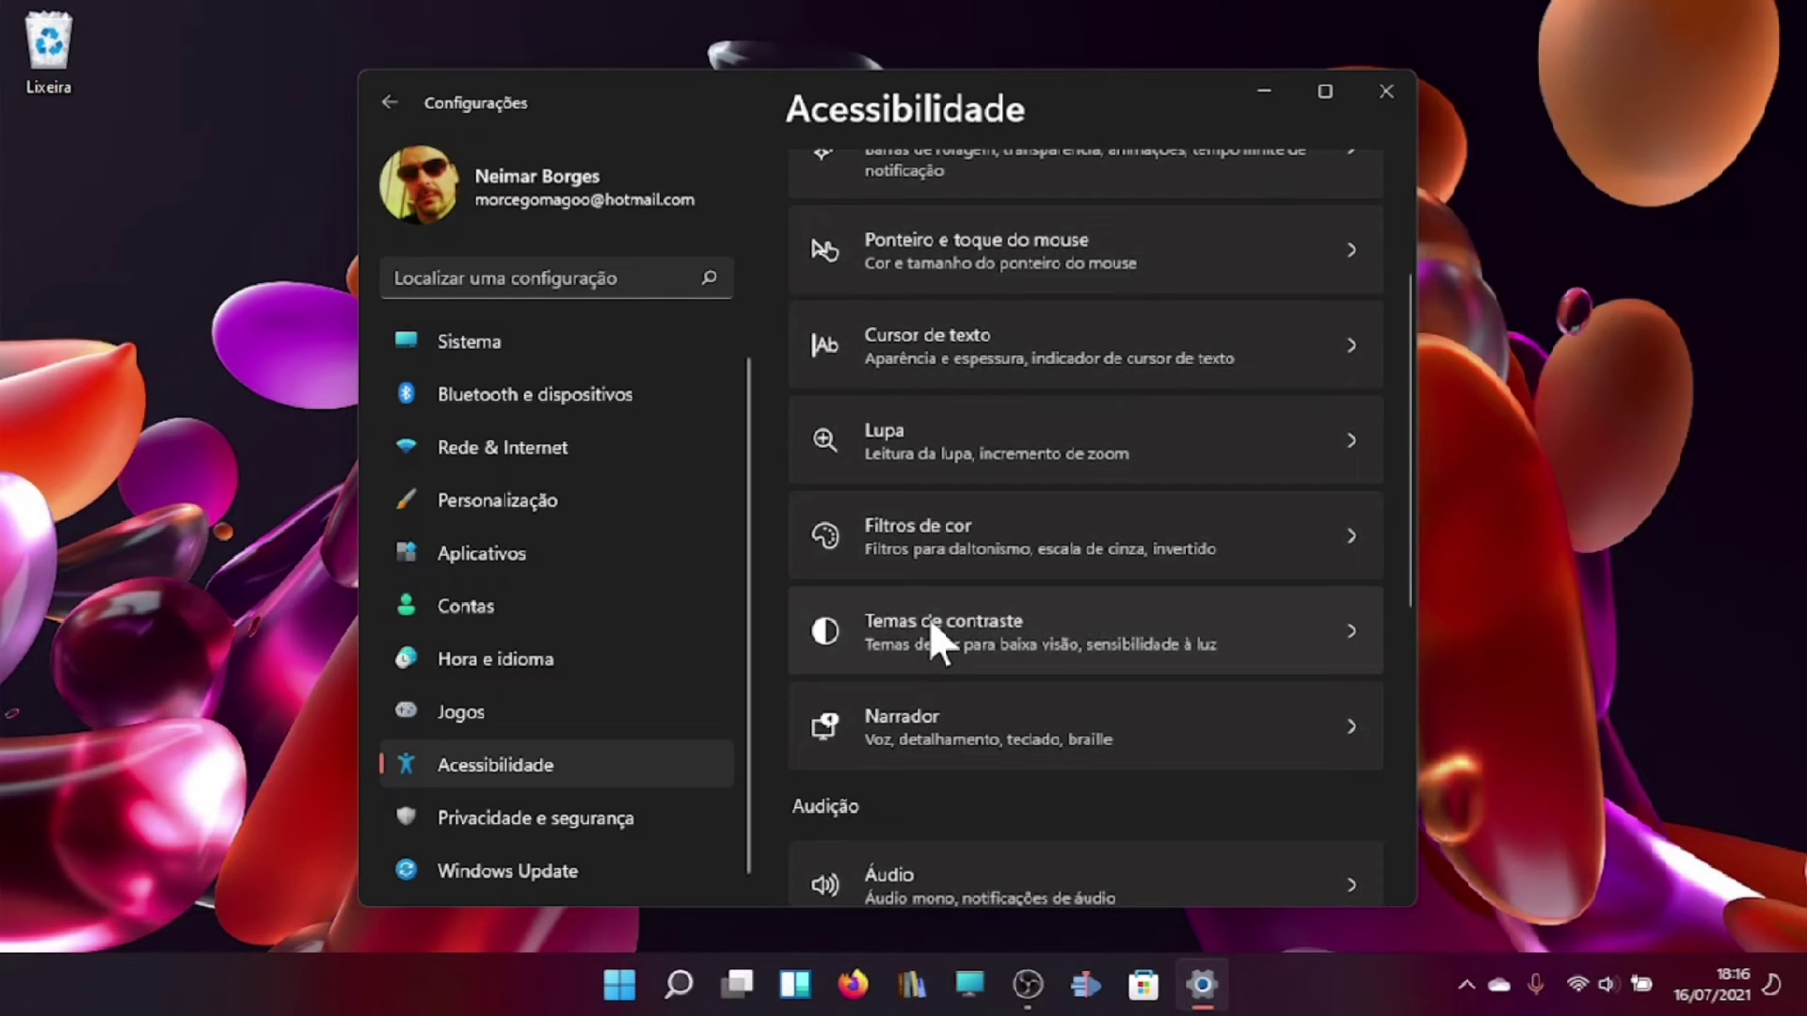
{"action": "left_click", "coordinate": [929, 618]}
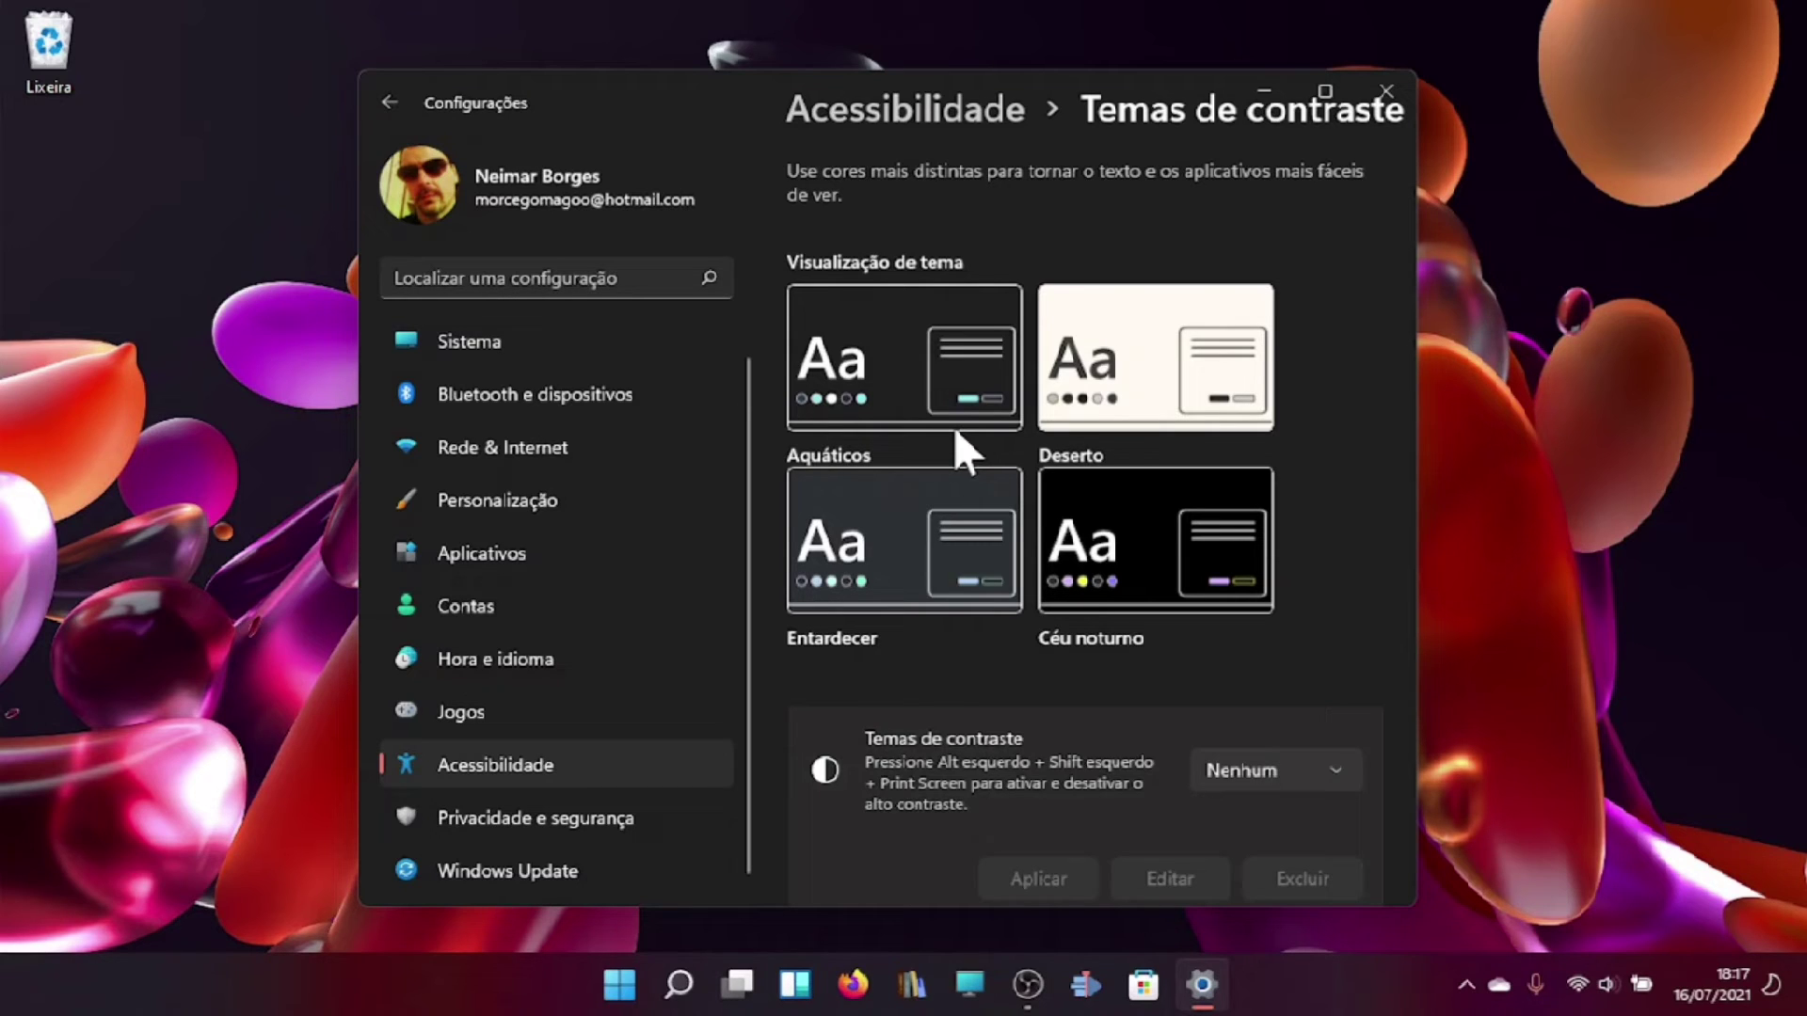
{"action": "key", "text": "alt+Left"}
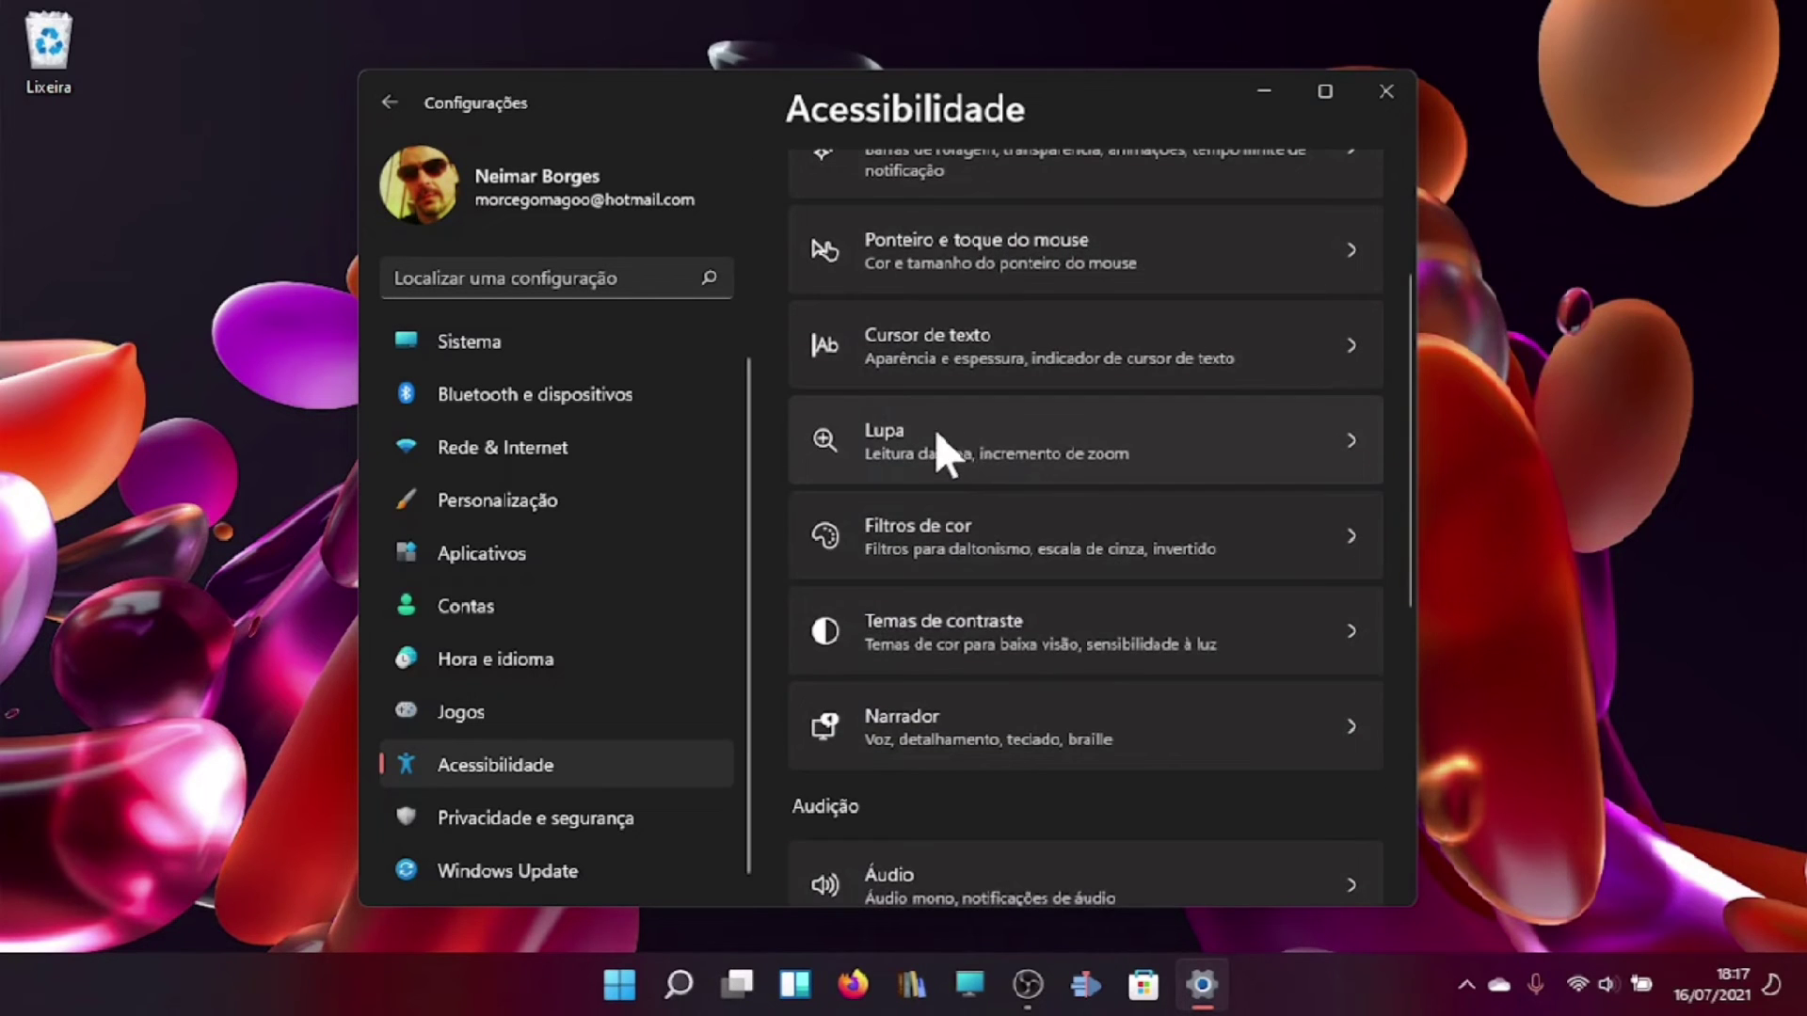
Open Legendas in the Audição section to view the caption style options, and return to the Acessibilidade page
{"action": "scroll", "coordinate": [932, 622], "scroll_direction": "down", "scroll_amount": 2}
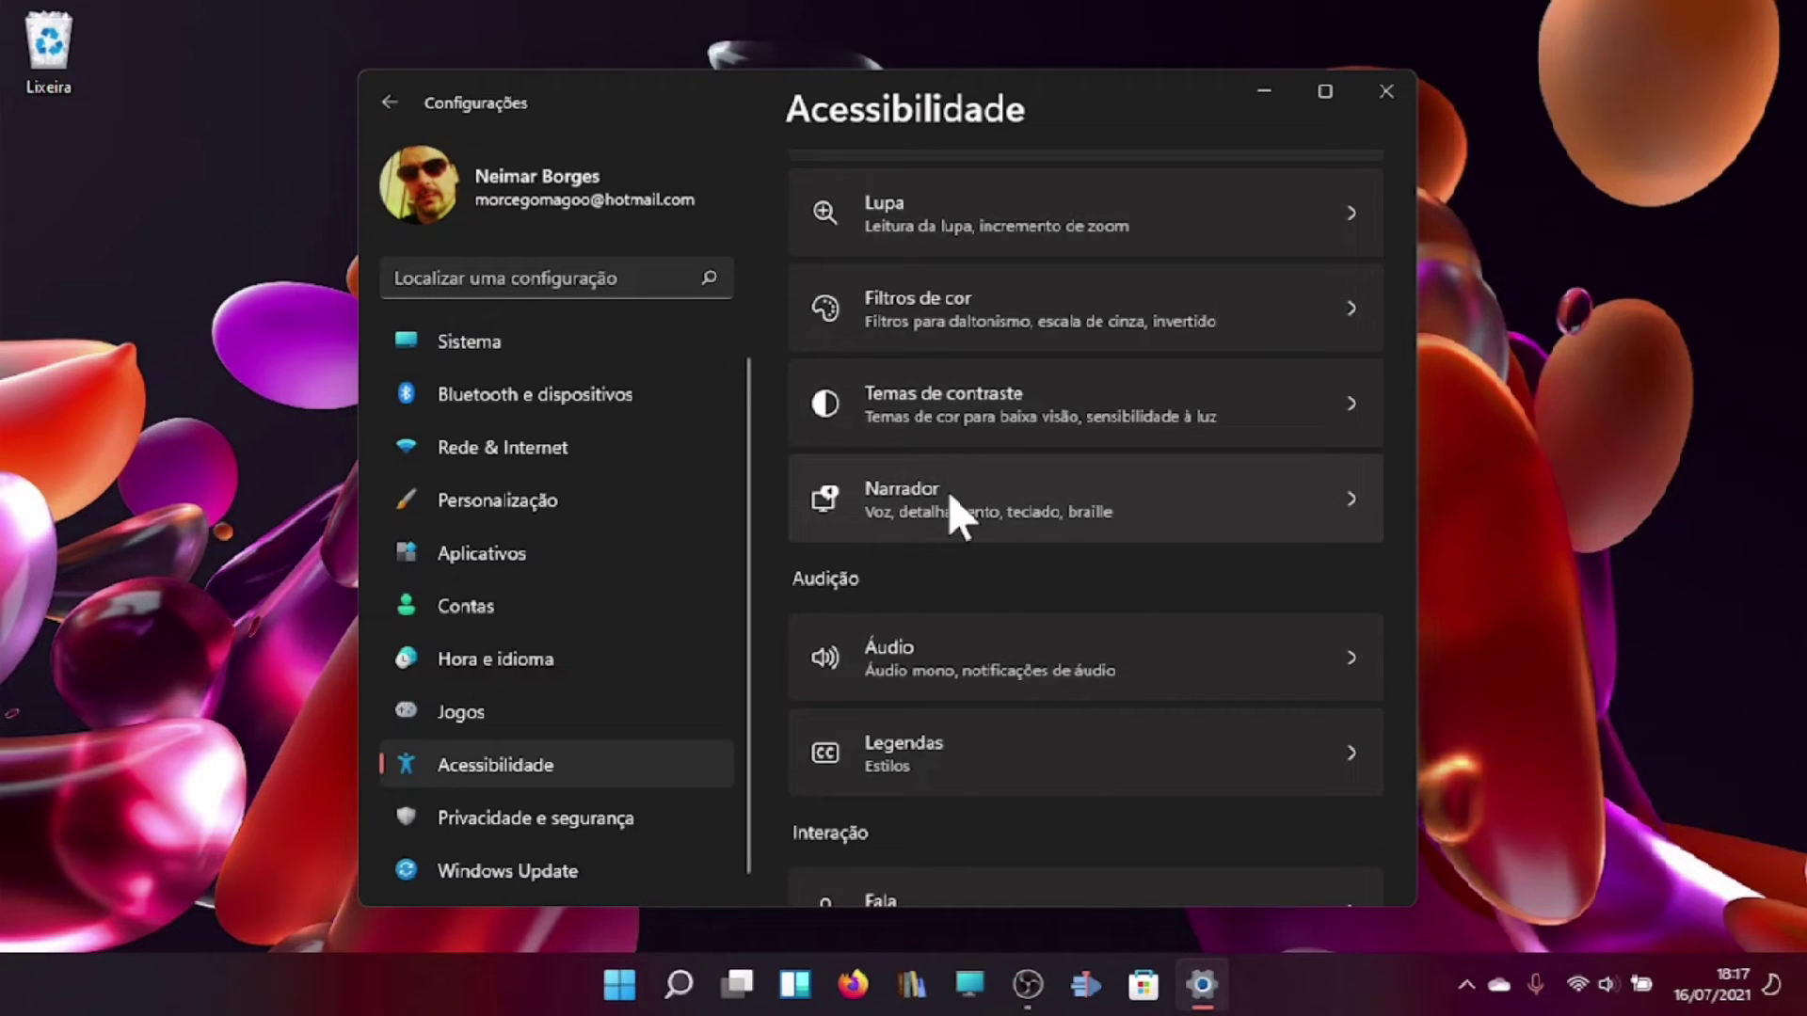
{"action": "scroll", "coordinate": [951, 512], "scroll_direction": "down", "scroll_amount": 1}
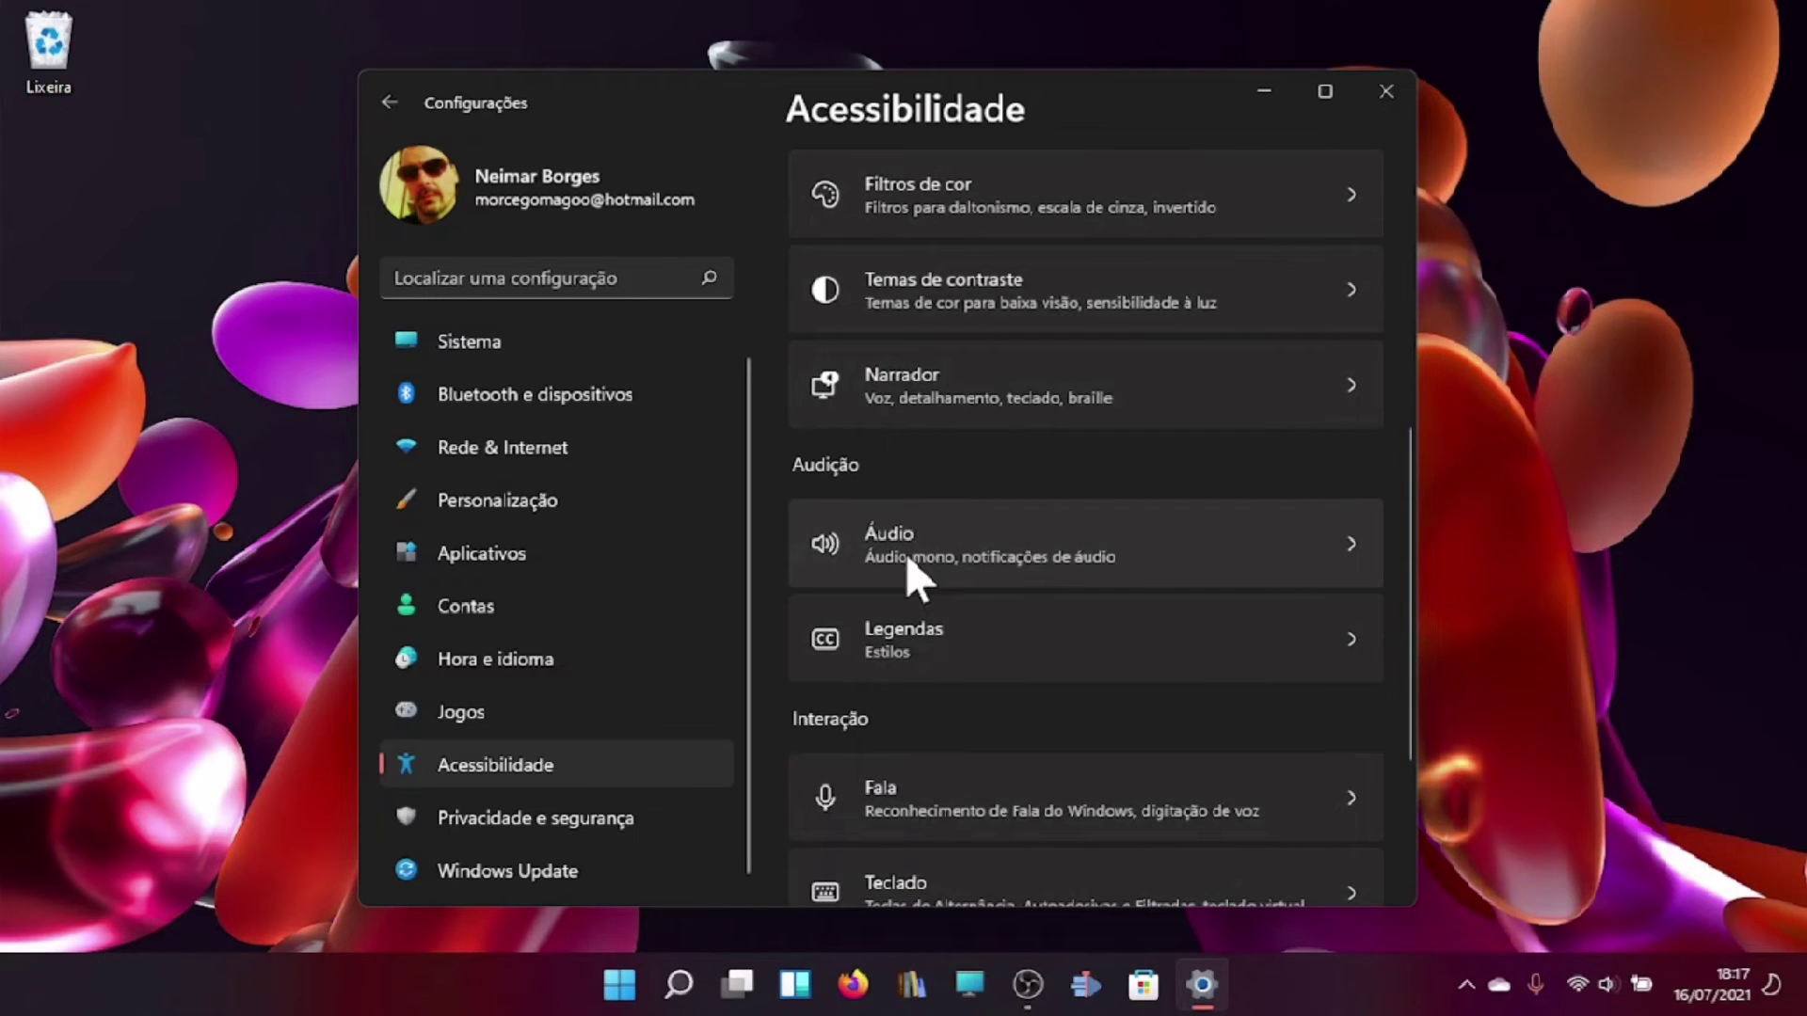
{"action": "scroll", "coordinate": [913, 570], "scroll_direction": "down", "scroll_amount": 1}
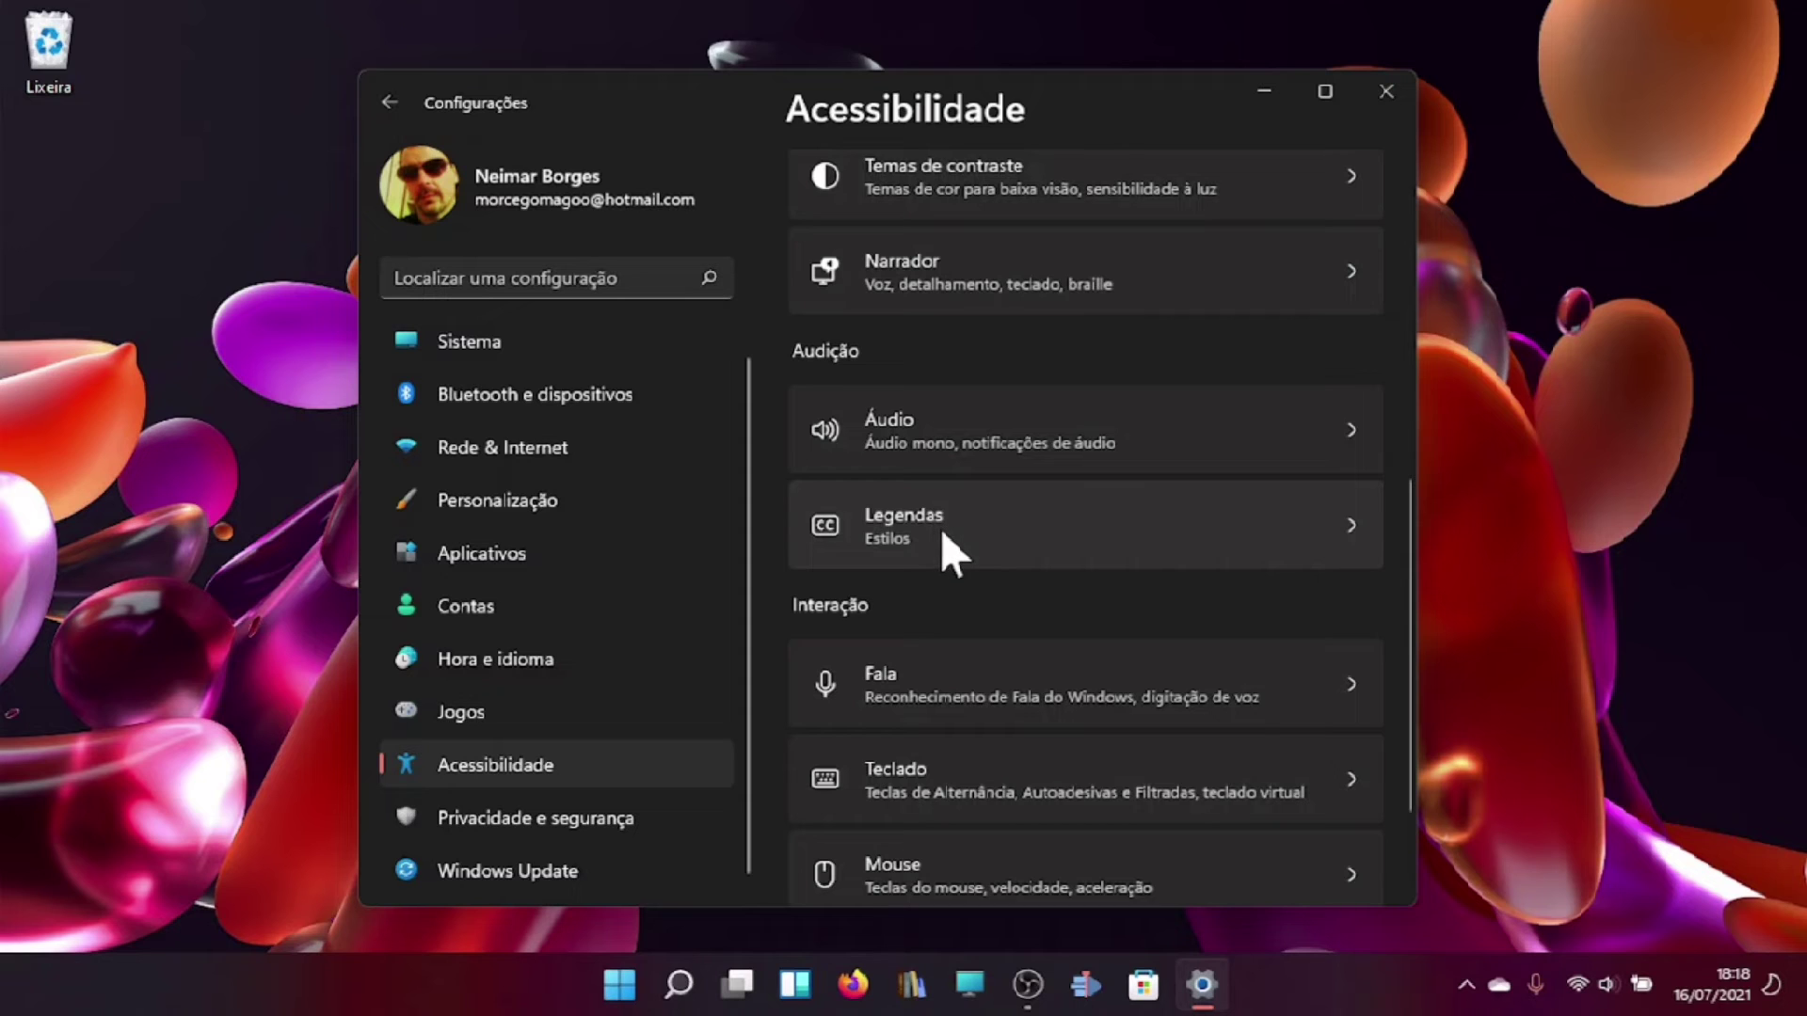
{"action": "left_click", "coordinate": [940, 529]}
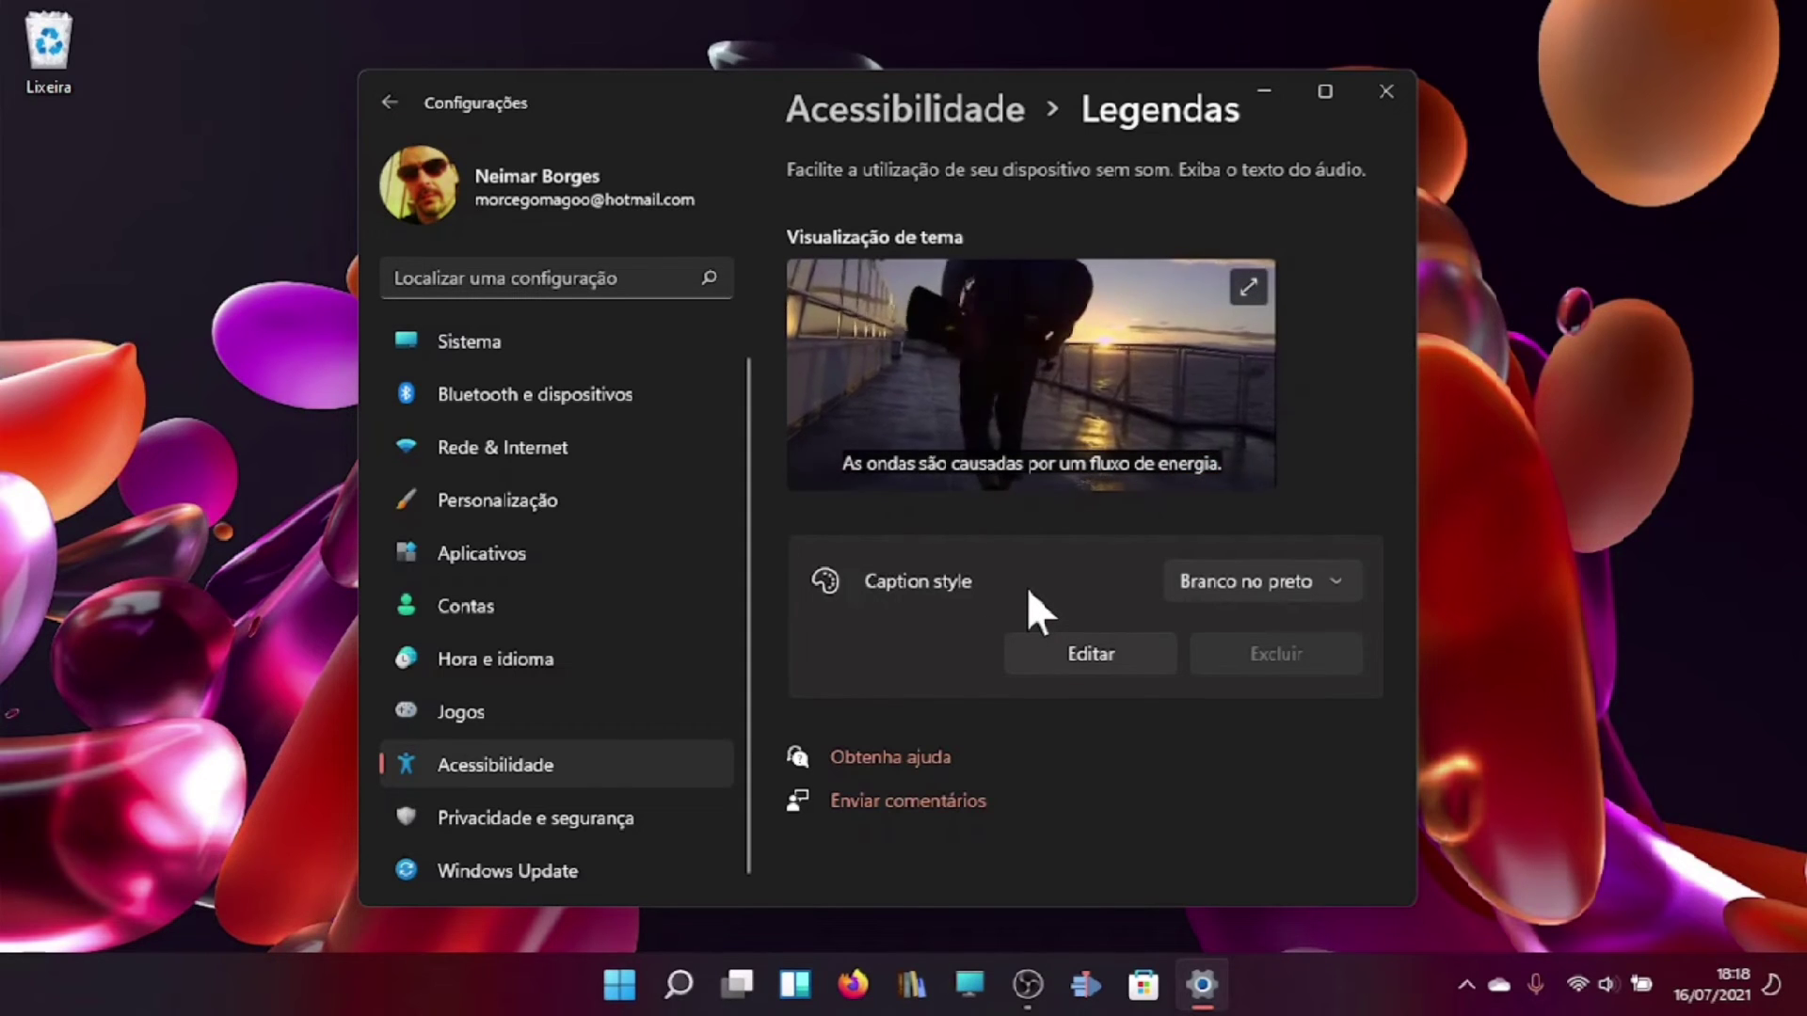
{"action": "key", "text": "alt+Left"}
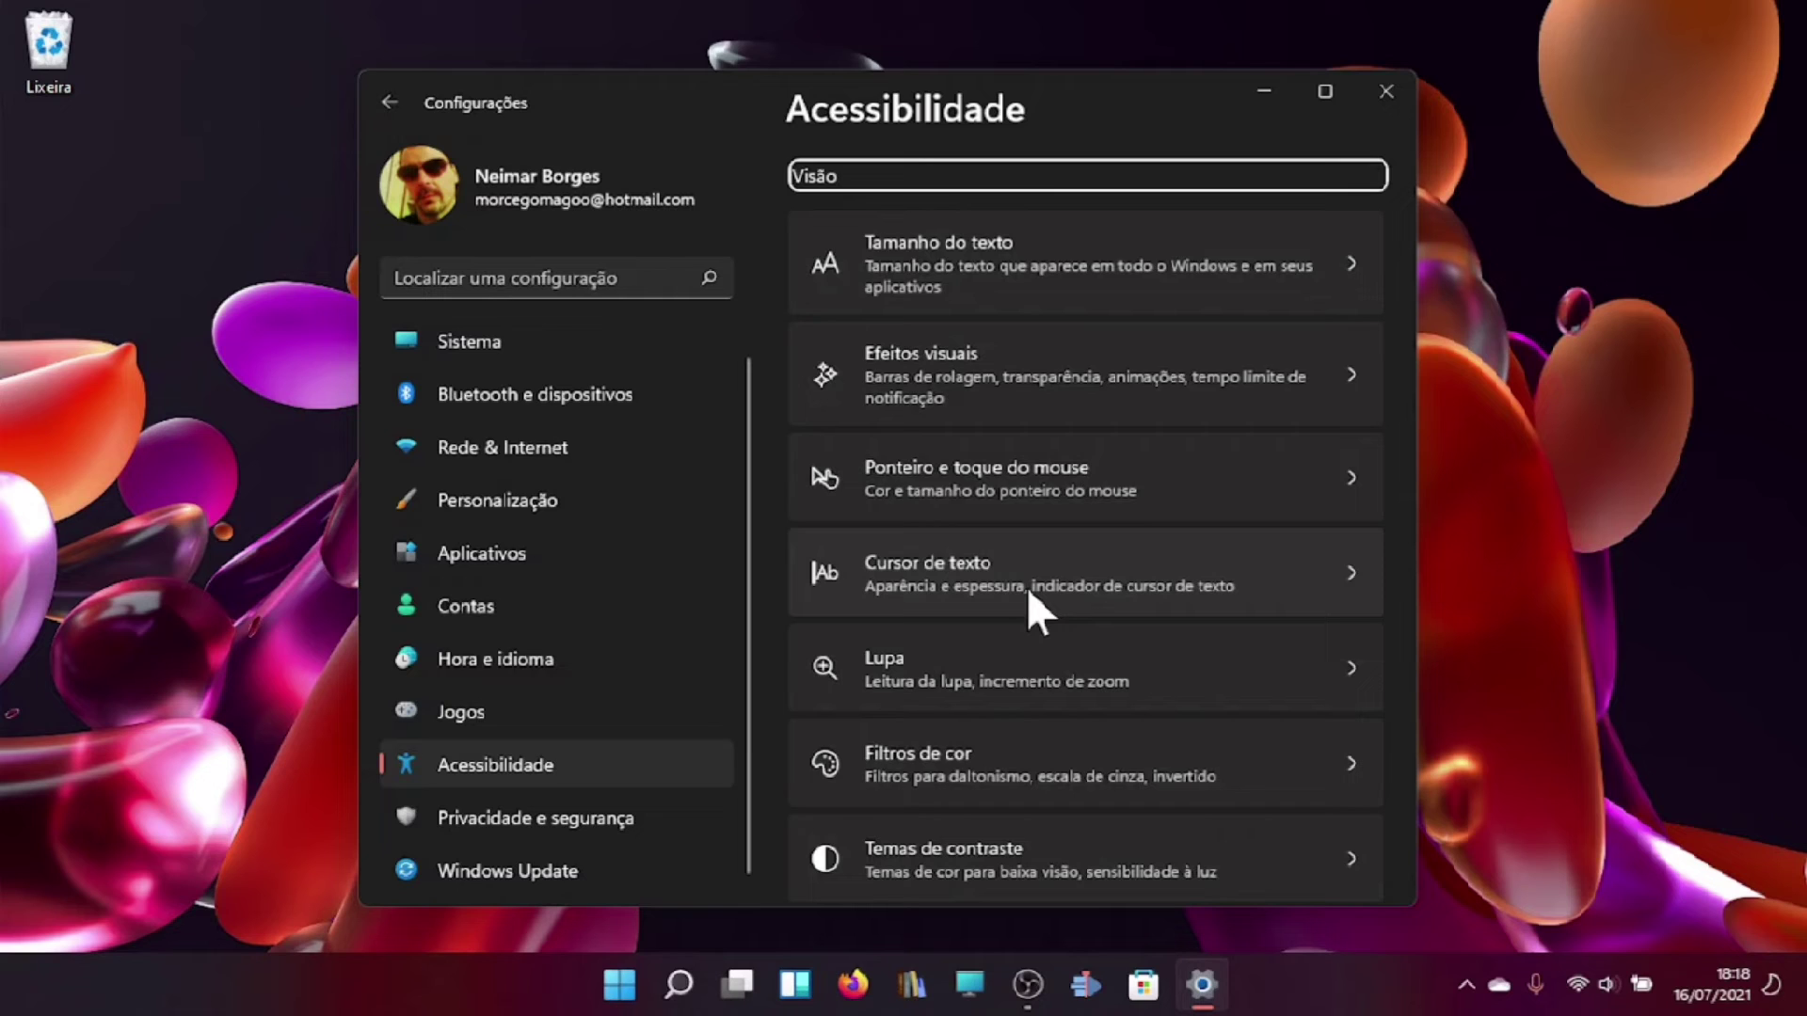
Review the accessibility options from Visão through Interação, ending at Controle com os olhos, and close the settings window
{"action": "scroll", "coordinate": [1028, 590], "scroll_direction": "down", "scroll_amount": 1}
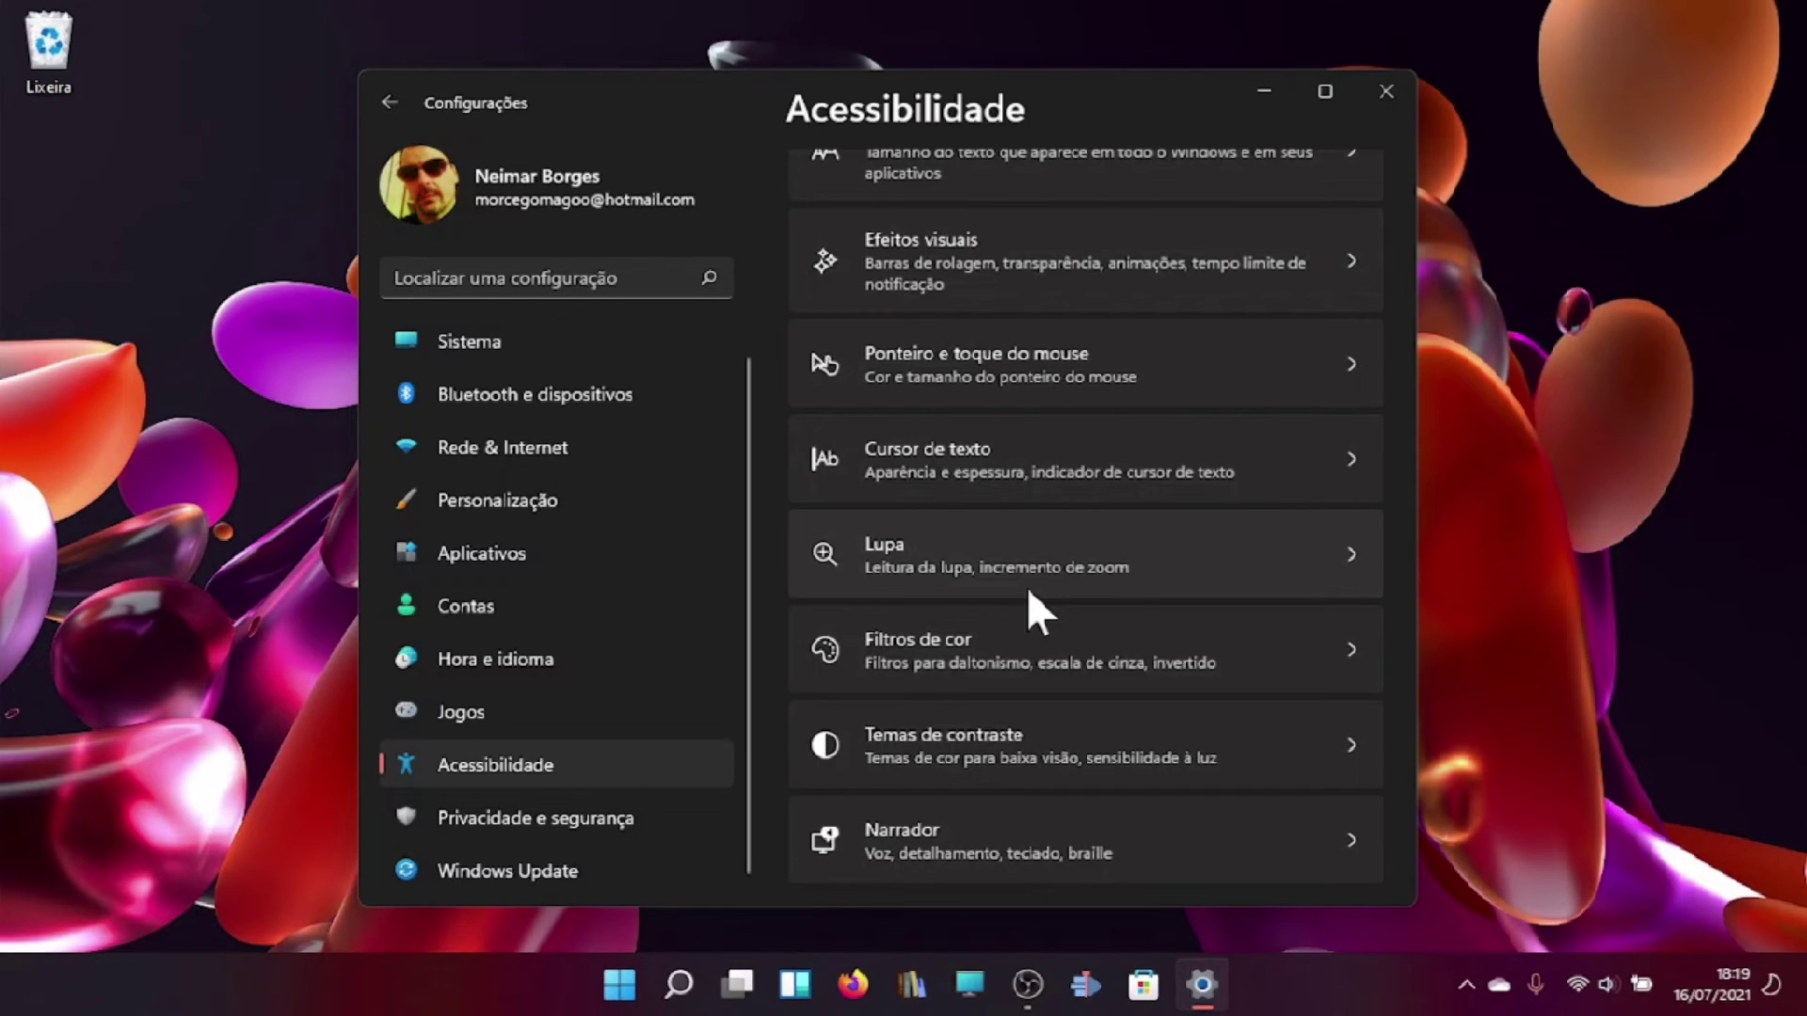
{"action": "scroll", "coordinate": [1029, 593], "scroll_direction": "down", "scroll_amount": 2}
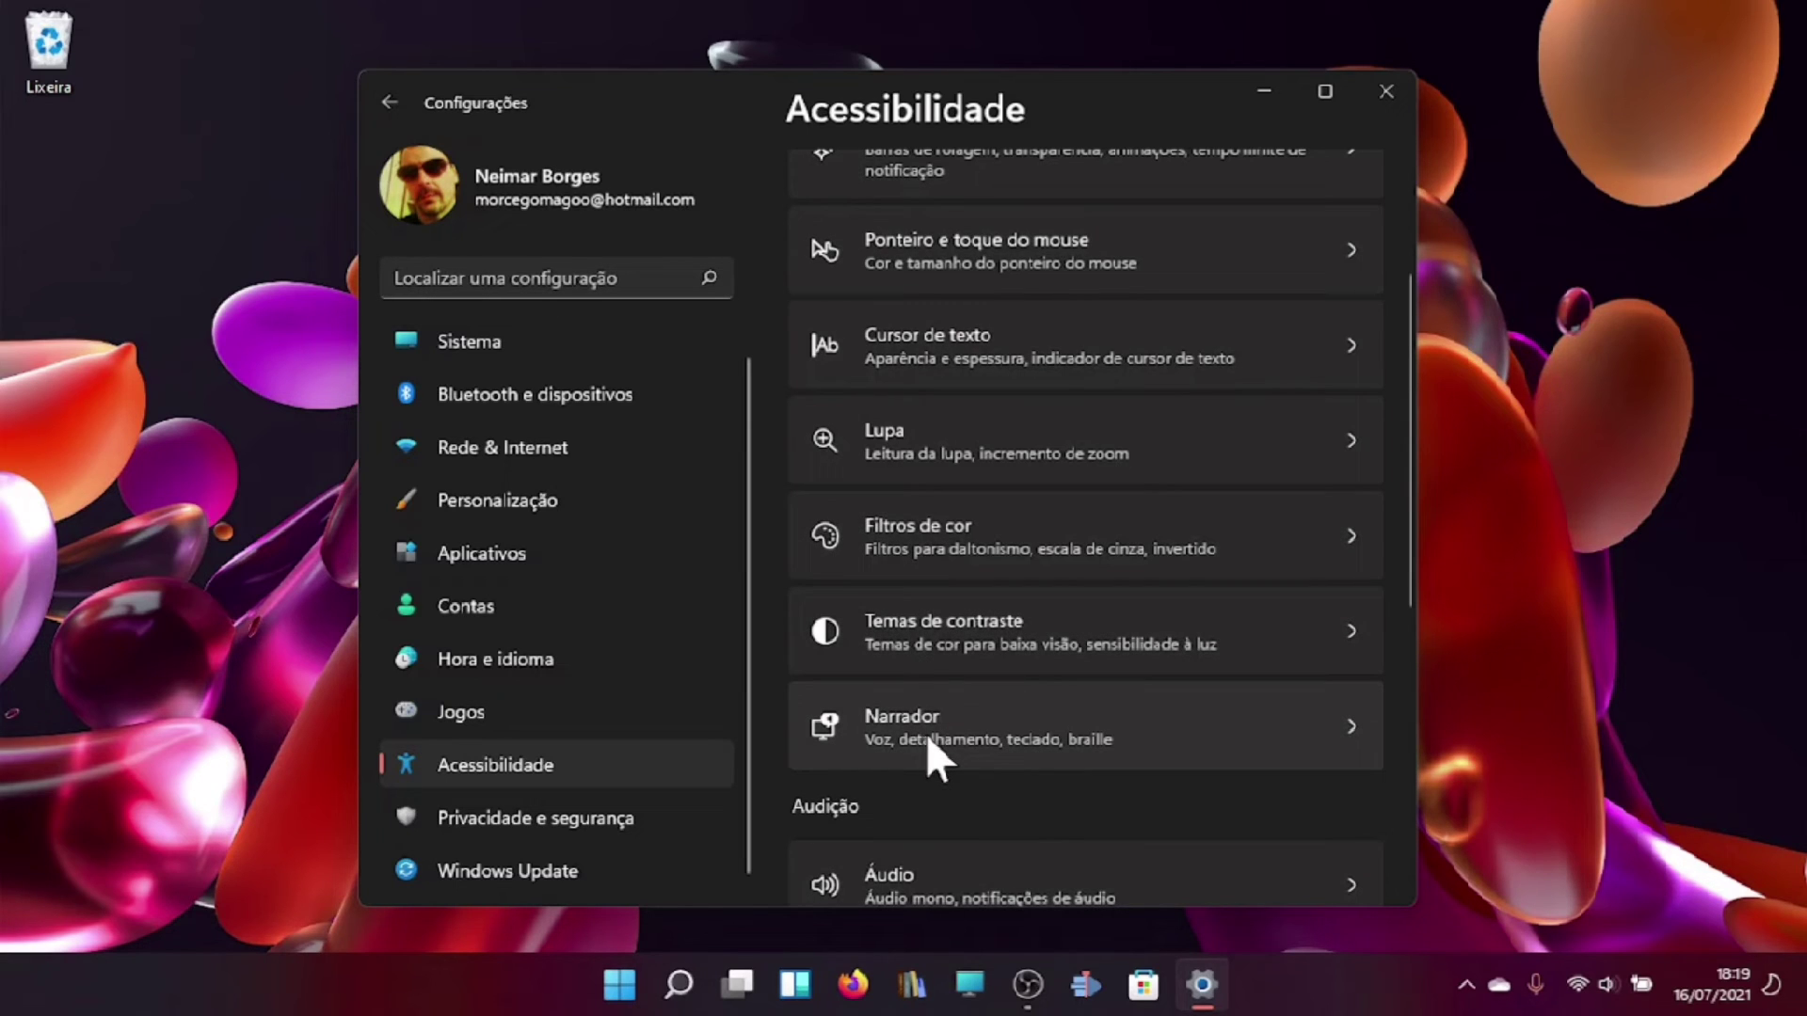
{"action": "scroll", "coordinate": [926, 734], "scroll_direction": "down", "scroll_amount": 3}
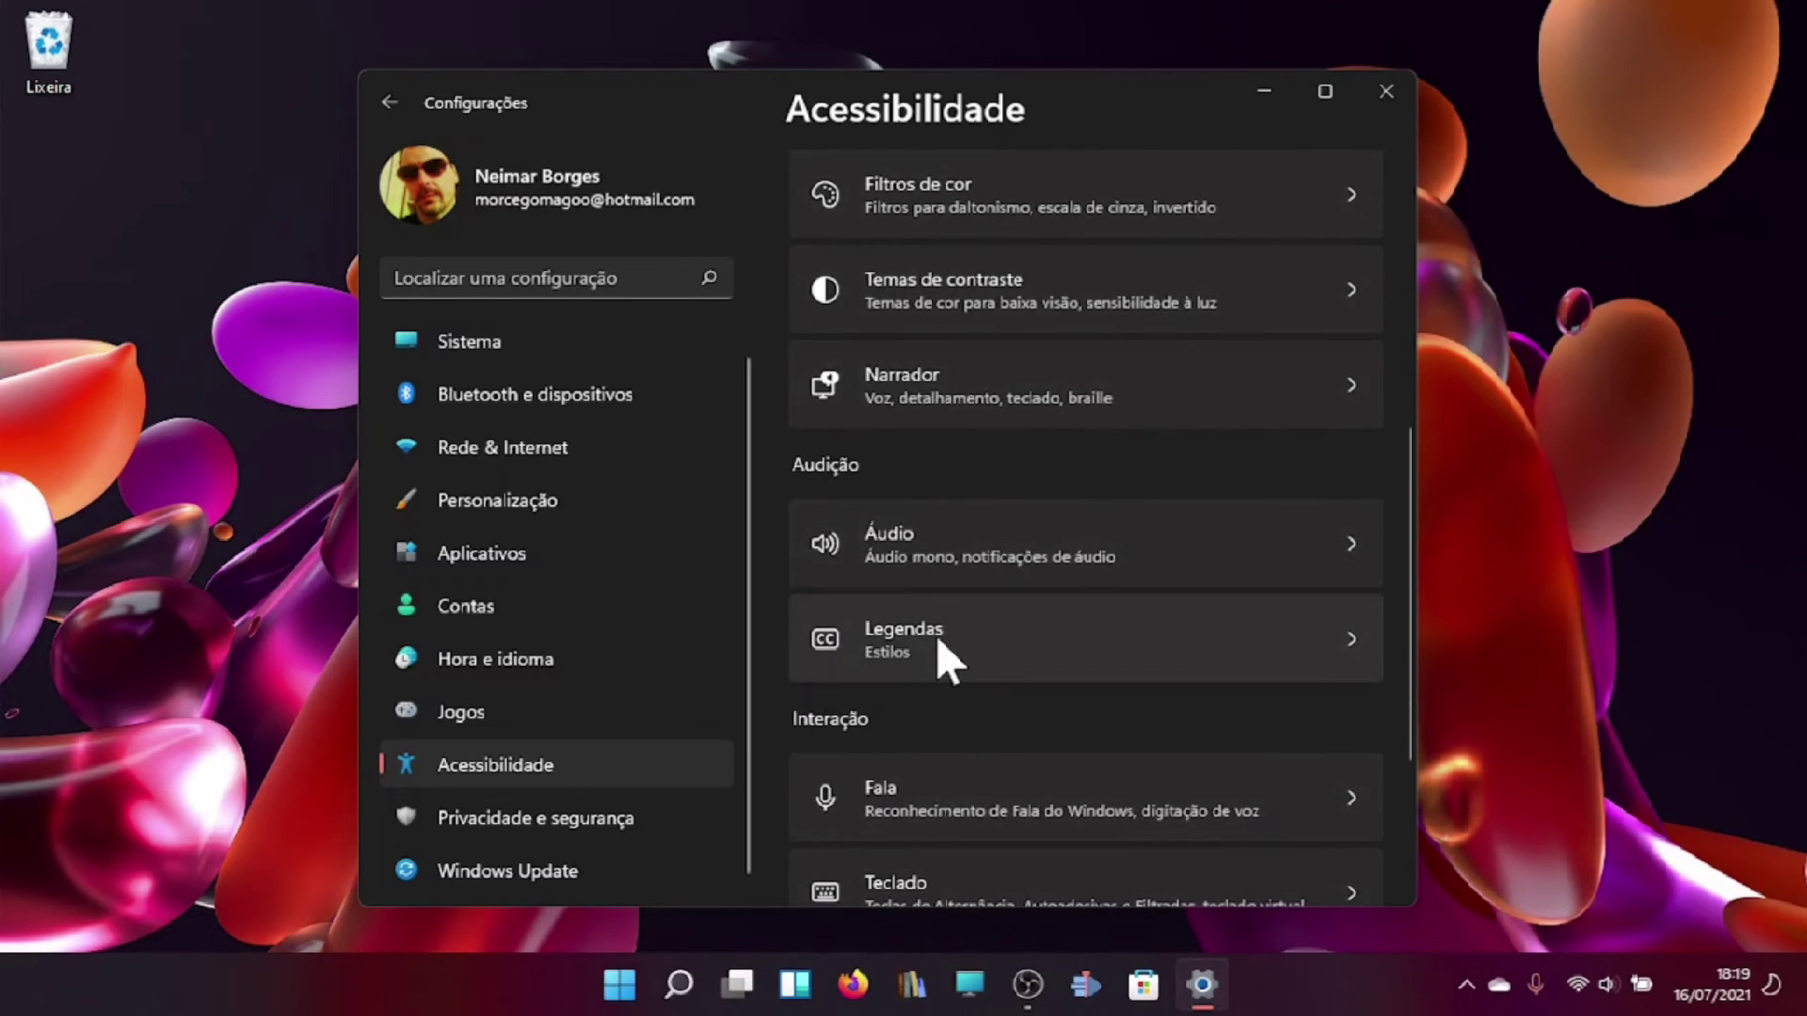
{"action": "scroll", "coordinate": [927, 805], "scroll_direction": "down", "scroll_amount": 1}
{"action": "scroll", "coordinate": [932, 772], "scroll_direction": "down", "scroll_amount": 2}
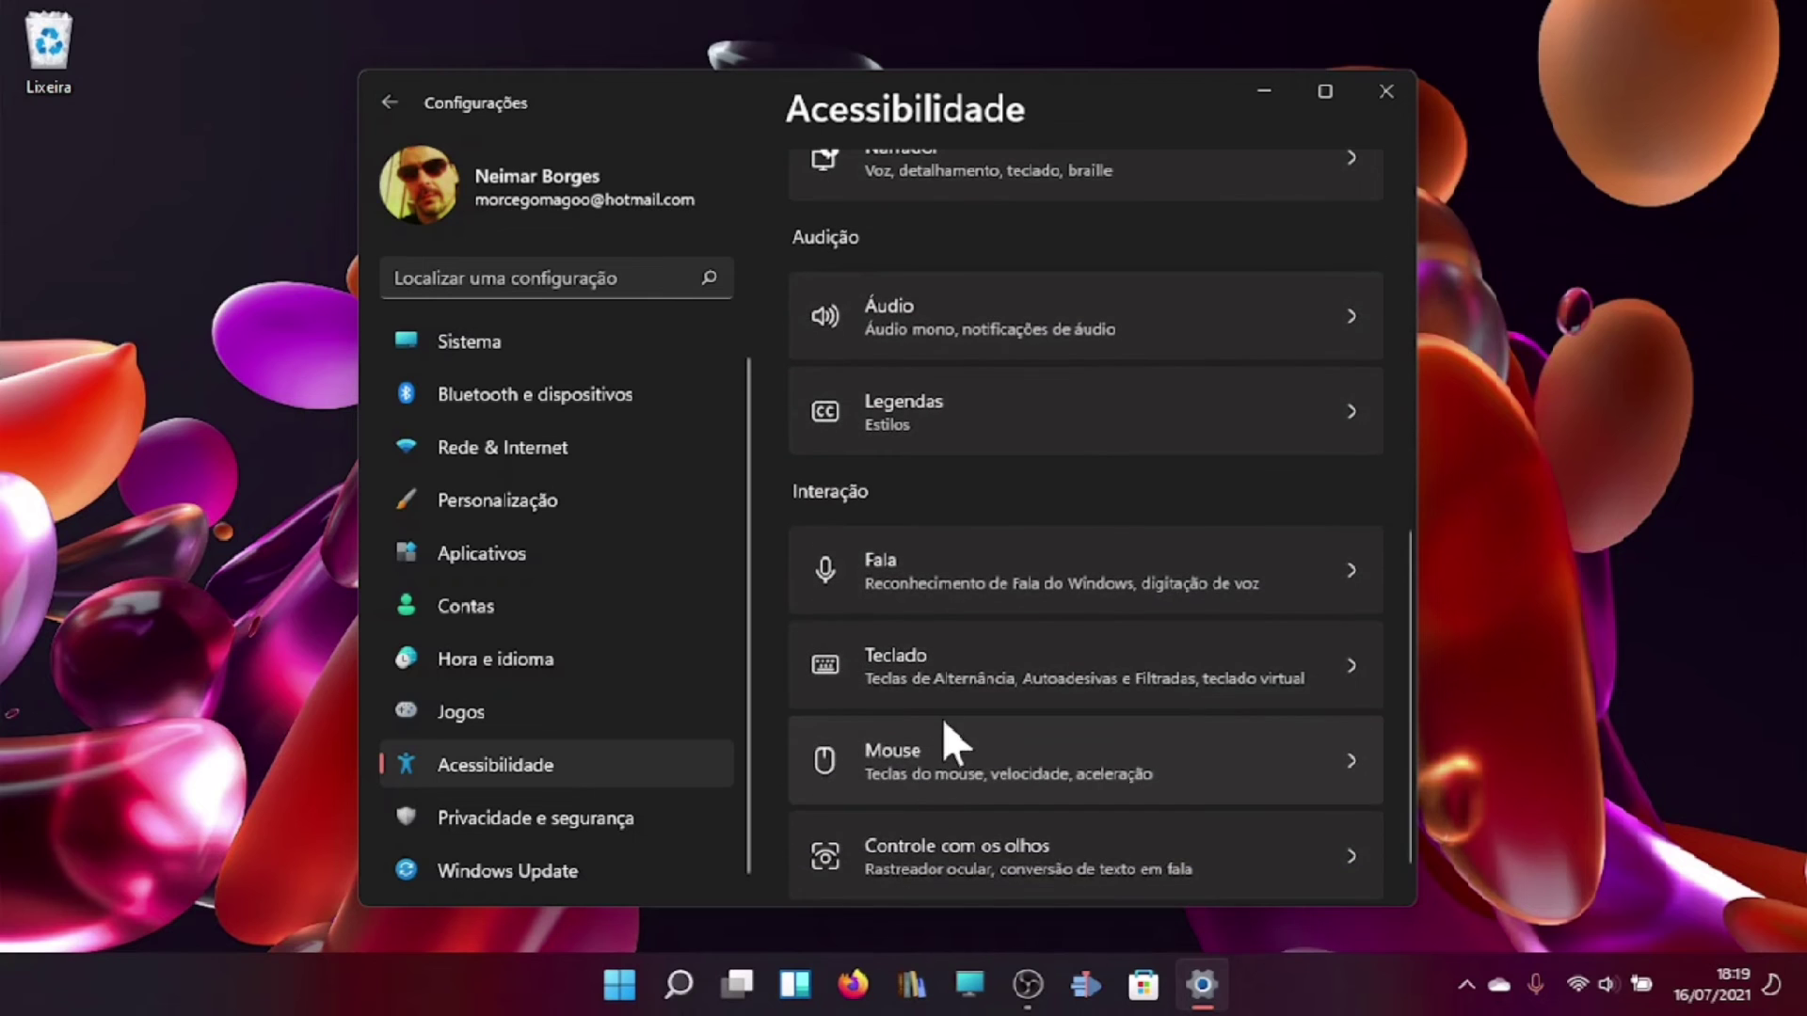
{"action": "scroll", "coordinate": [965, 693], "scroll_direction": "down", "scroll_amount": 1}
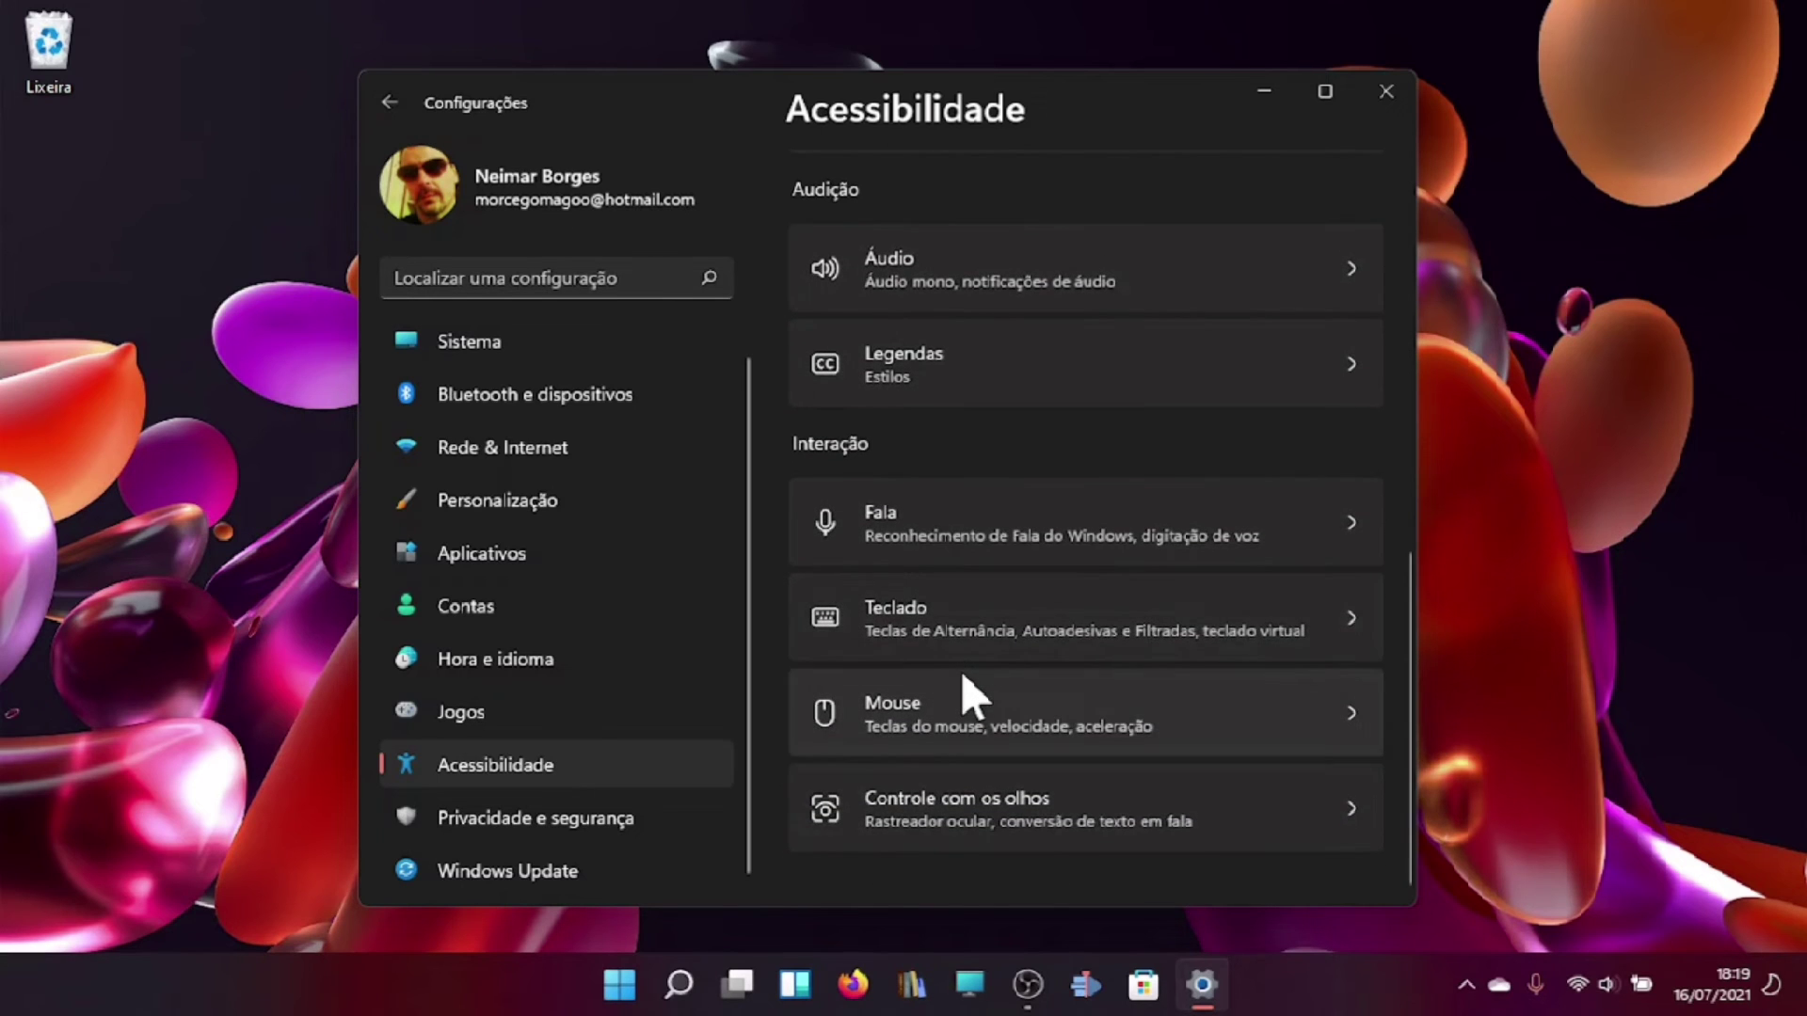
{"action": "left_click", "coordinate": [1383, 94]}
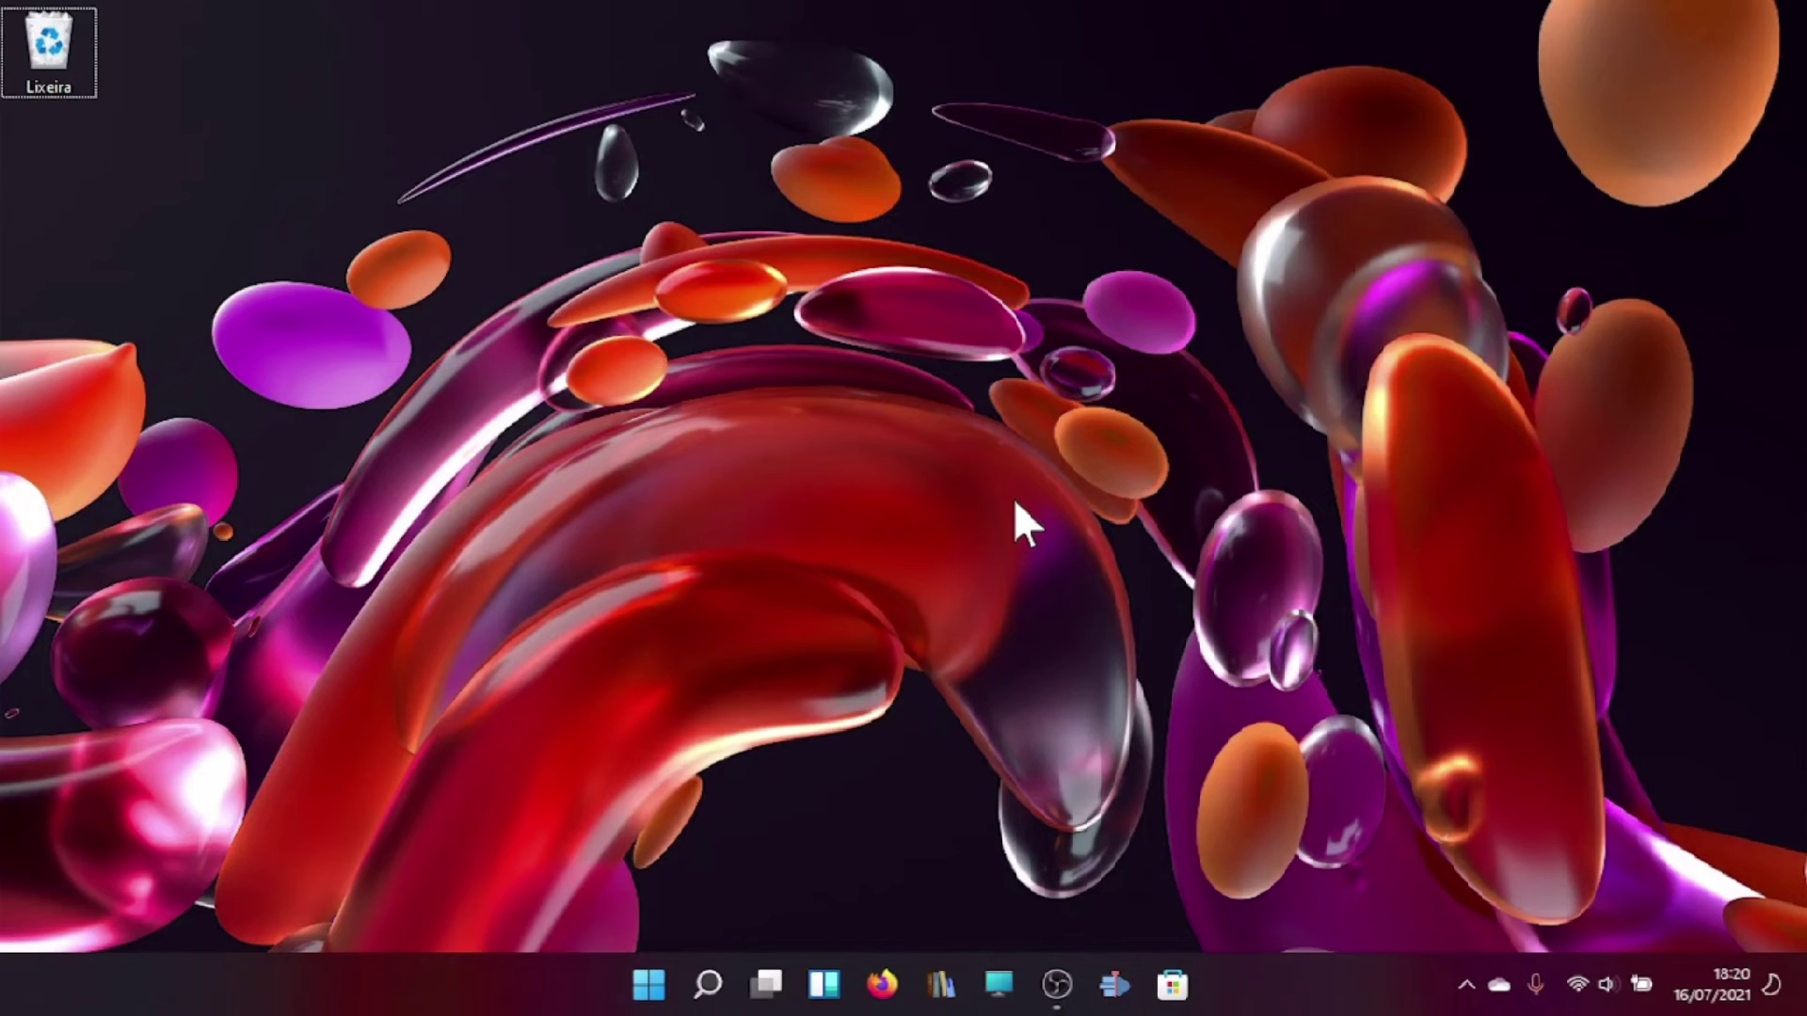
Try to start voice typing on the desktop without a text box selected, and dismiss it
{"action": "key", "text": "super+h"}
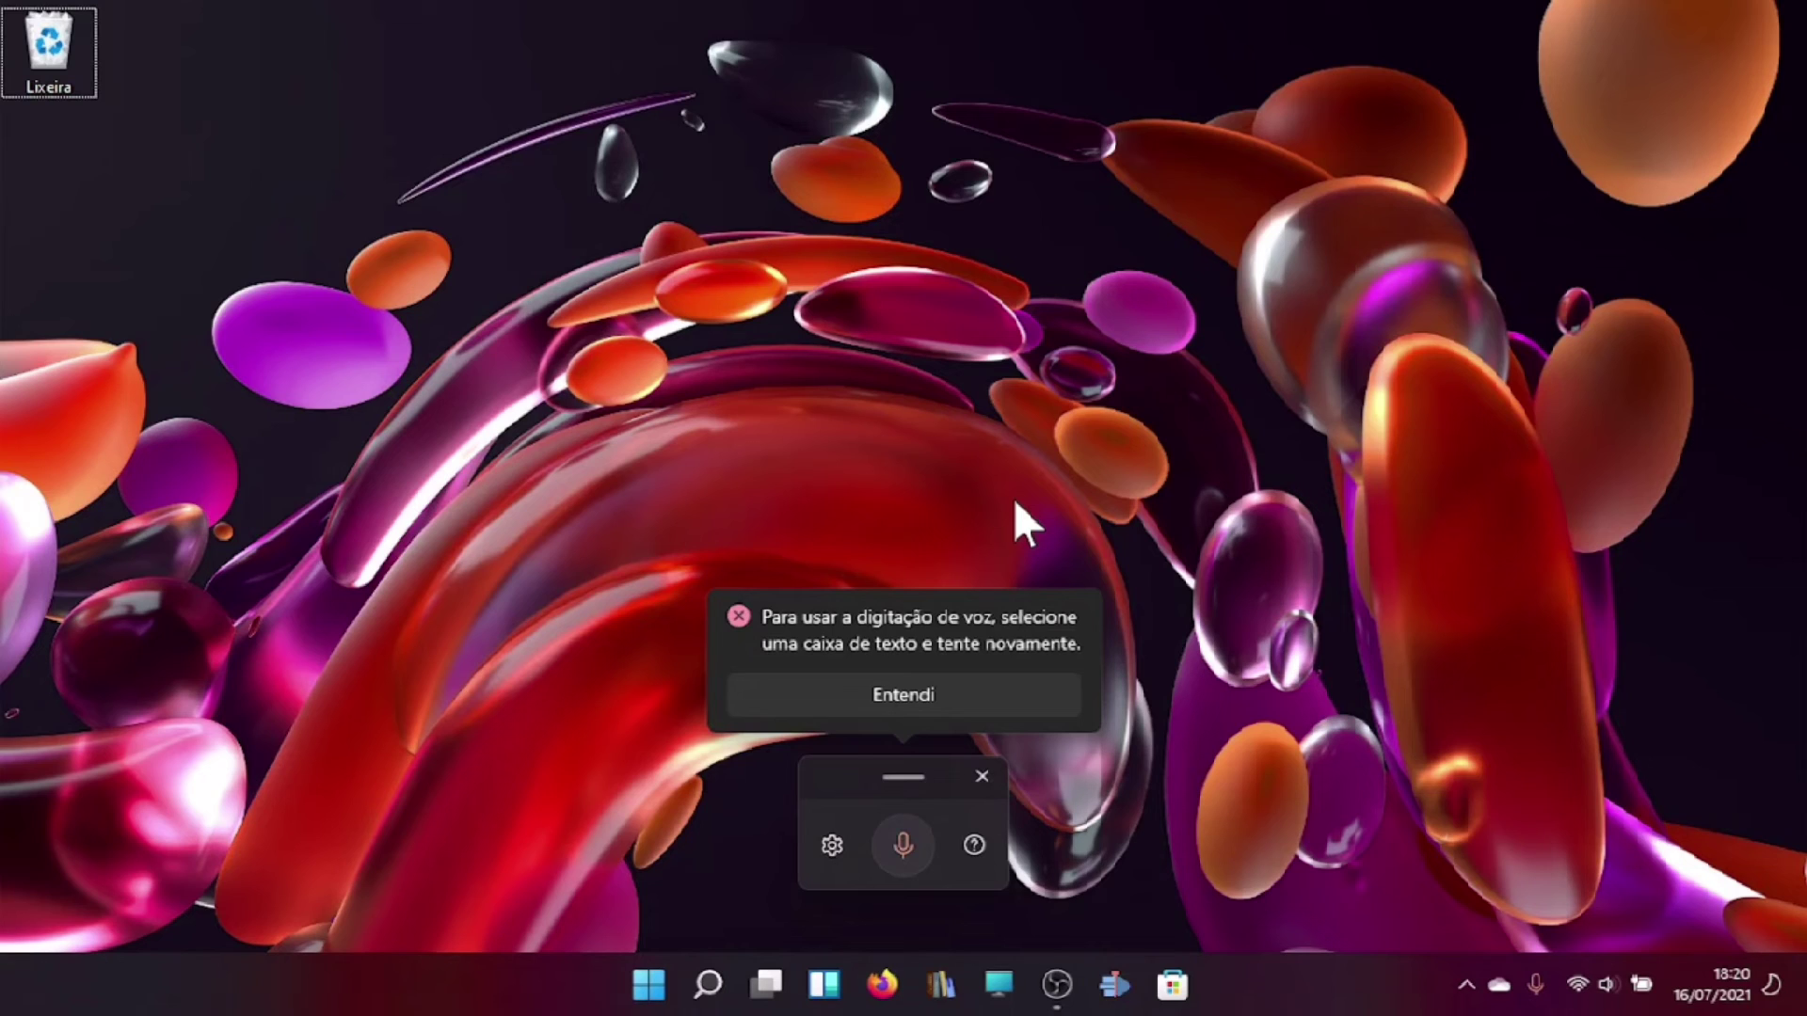
{"action": "key", "text": "super+h"}
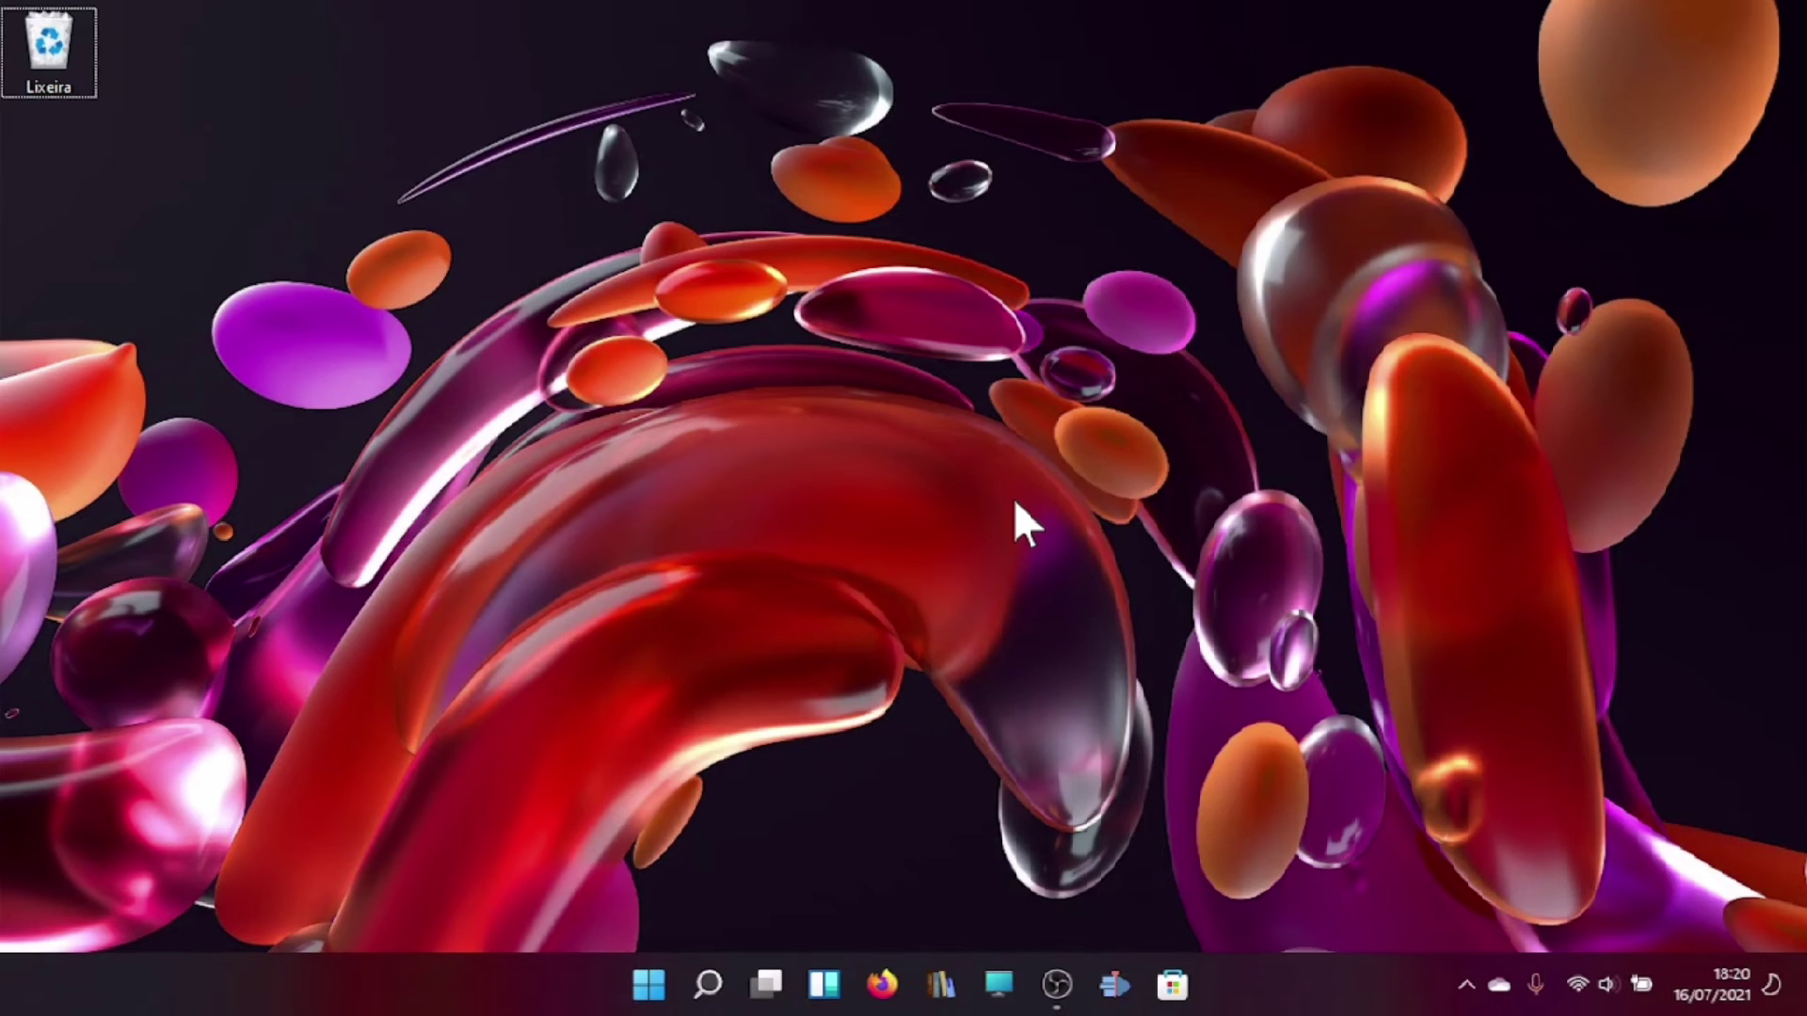
Search from the Start menu for "Meu computador" using voice typing, and move focus through the results to the Tudo filter
{"action": "key", "text": "super"}
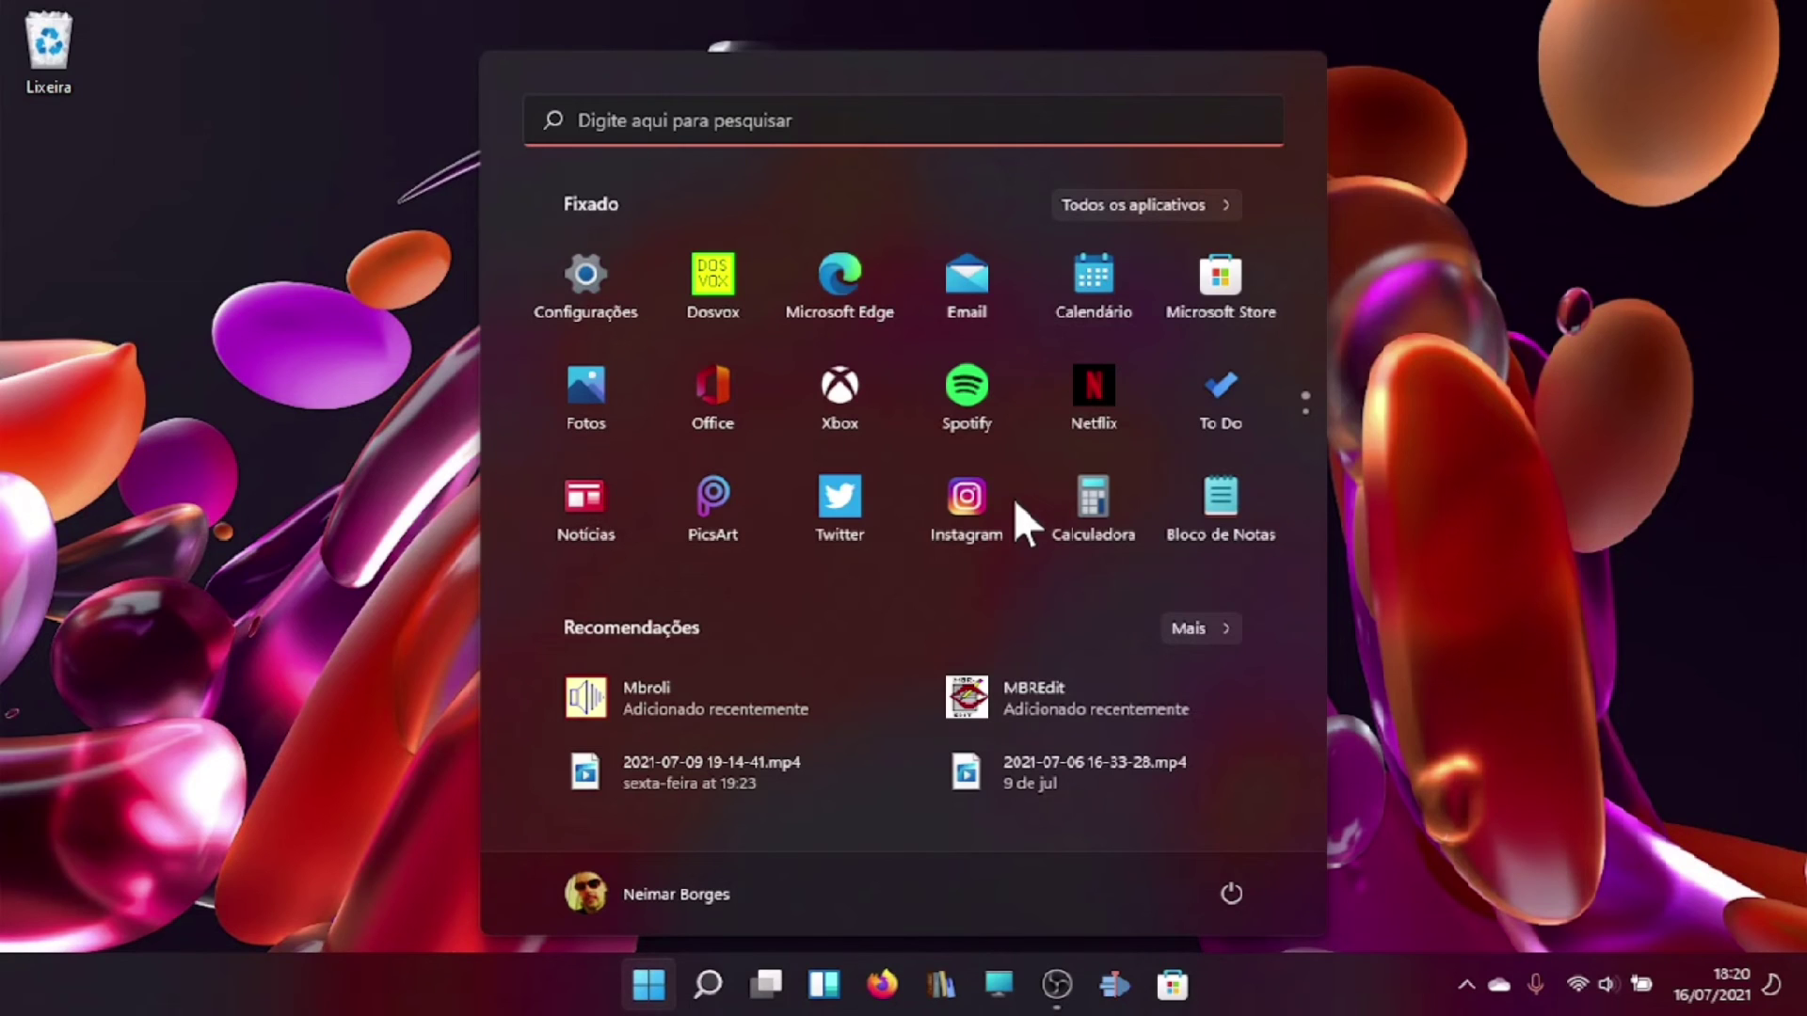
{"action": "key", "text": "super+h"}
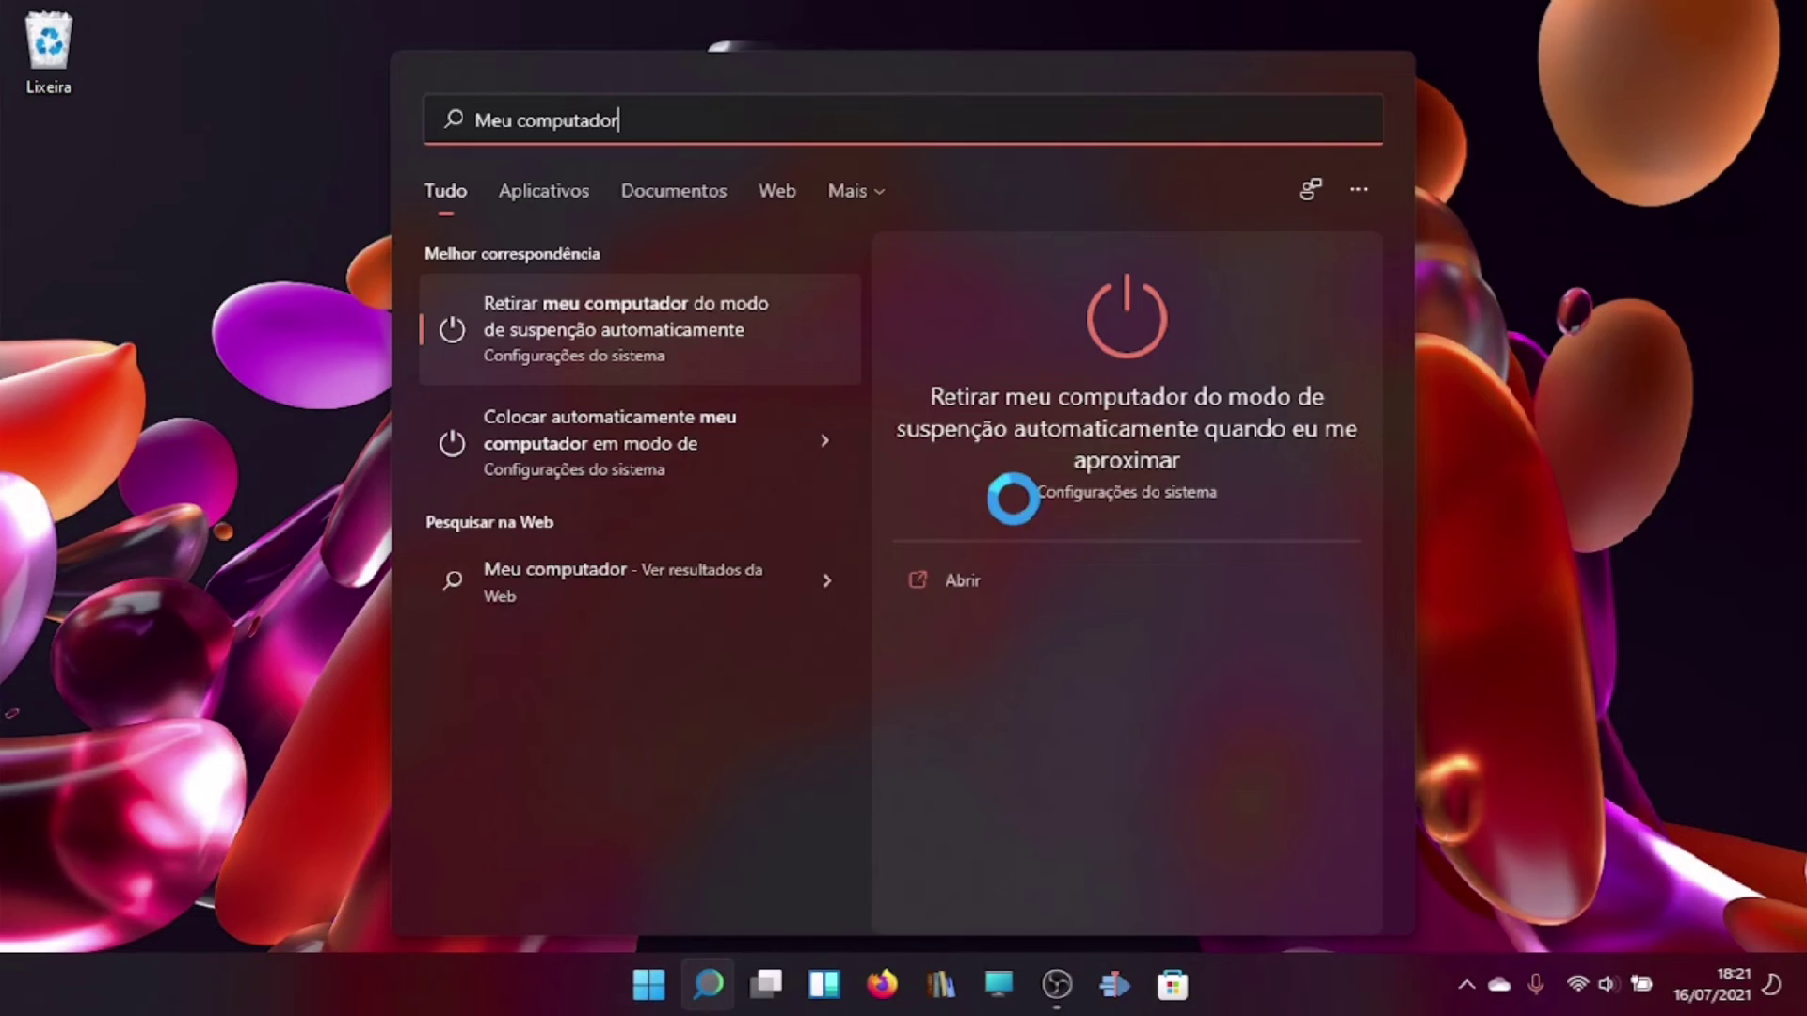
{"action": "key", "text": "Down"}
{"action": "key", "text": "Up"}
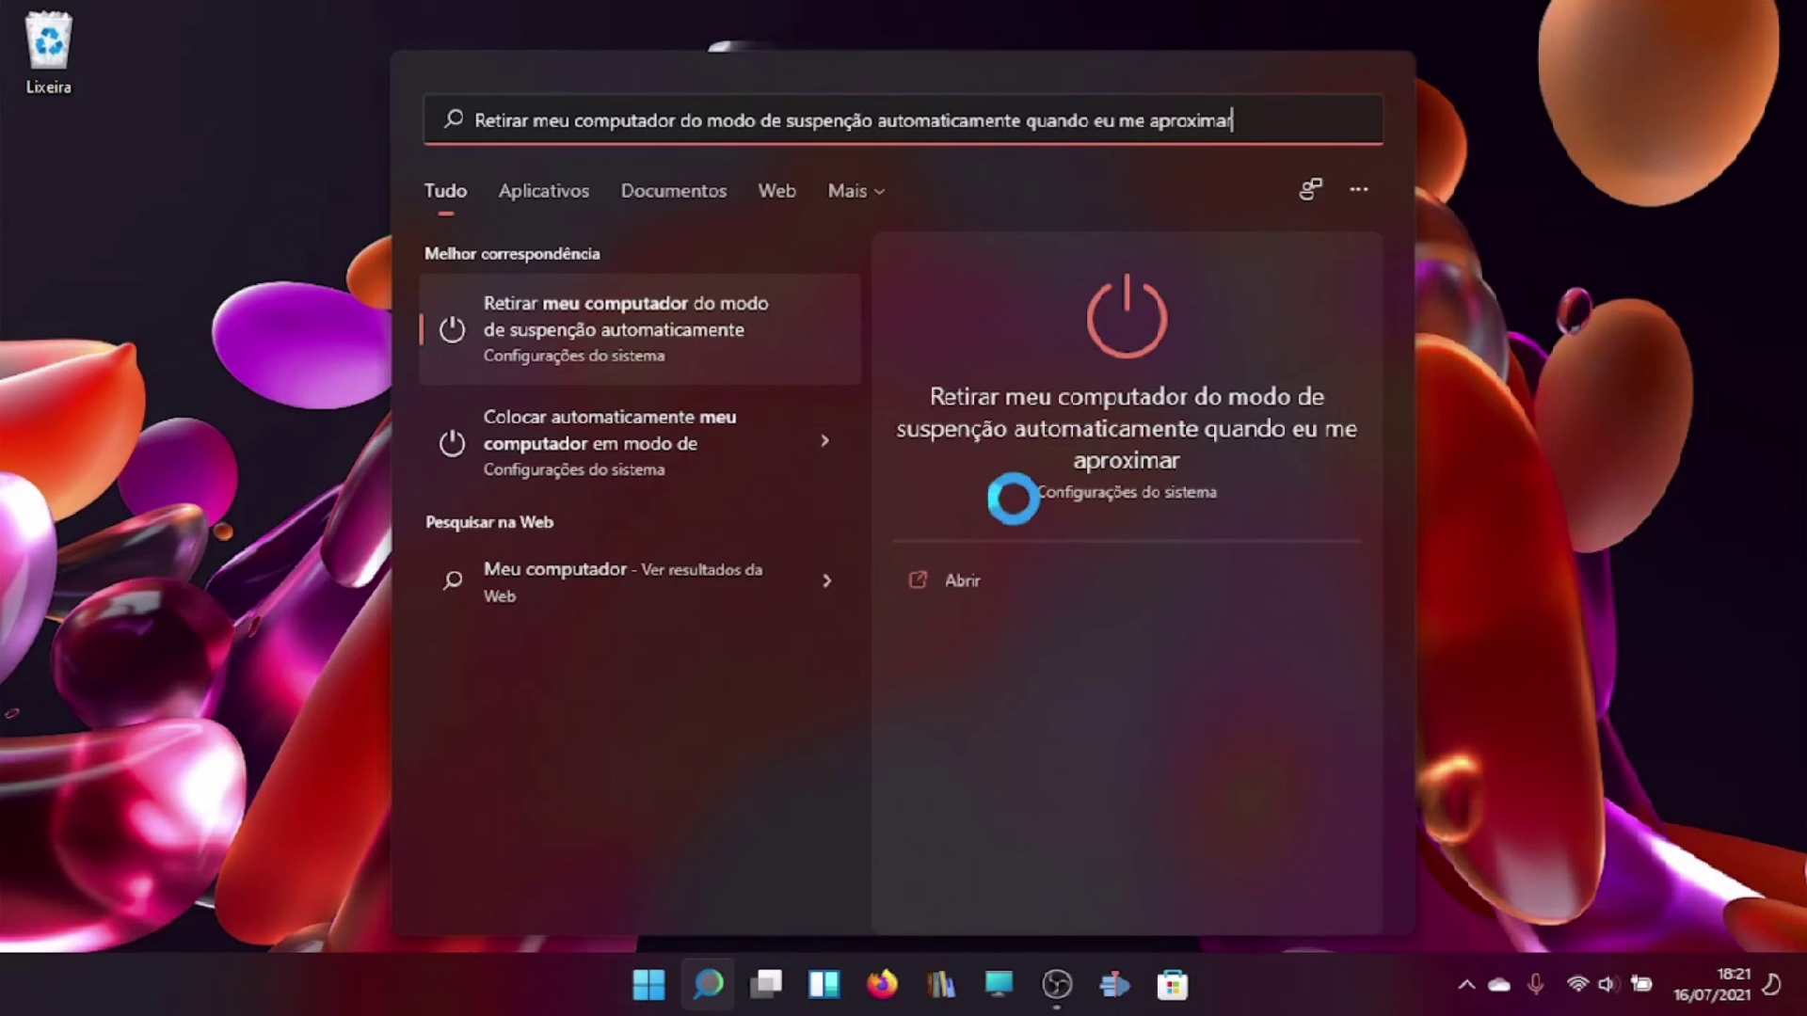
{"action": "key", "text": "Tab"}
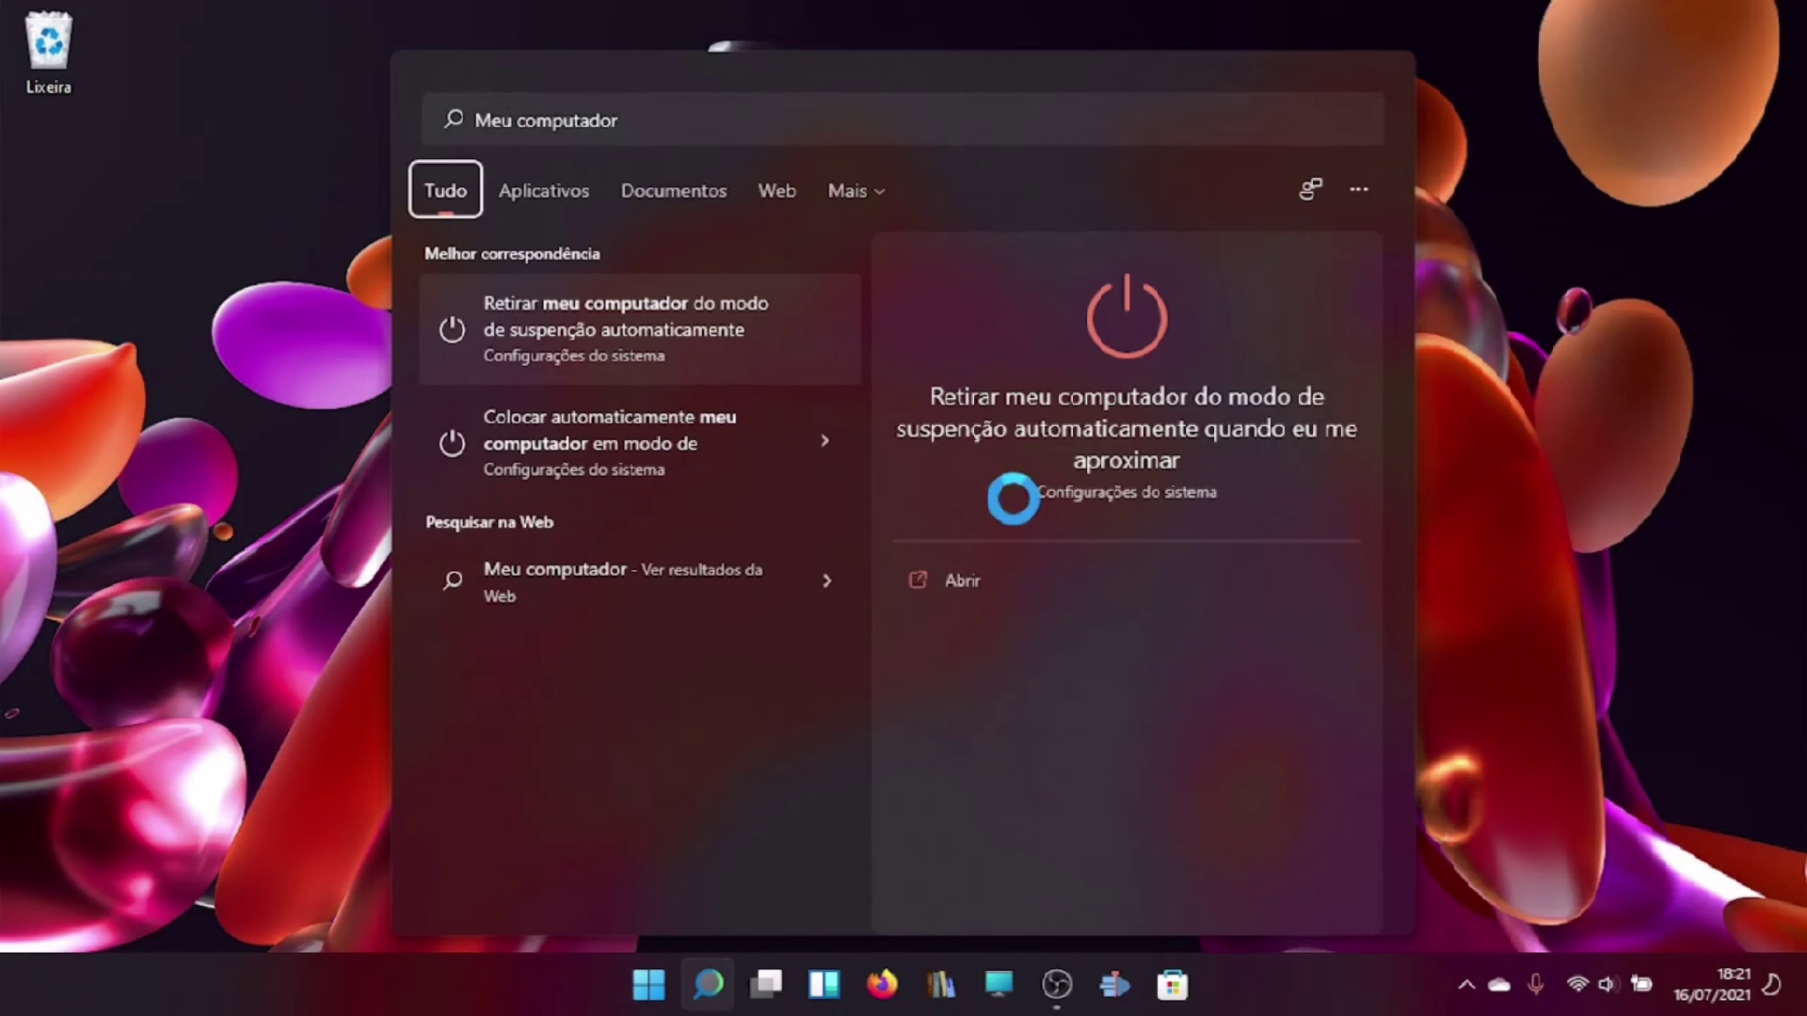